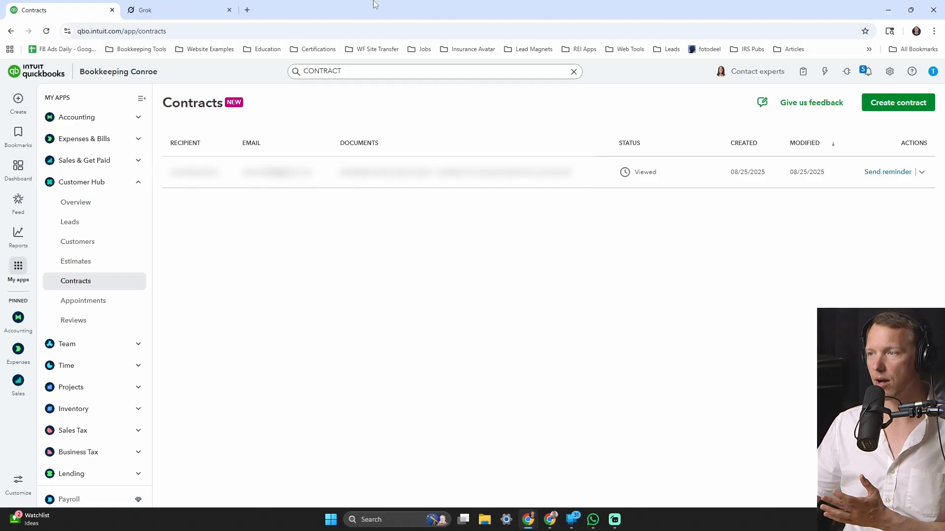
# - In Grok, start a prompt giving your name, bookkeeper role, Bookkeeping Conroe and its street address
pyautogui.click(178, 7)
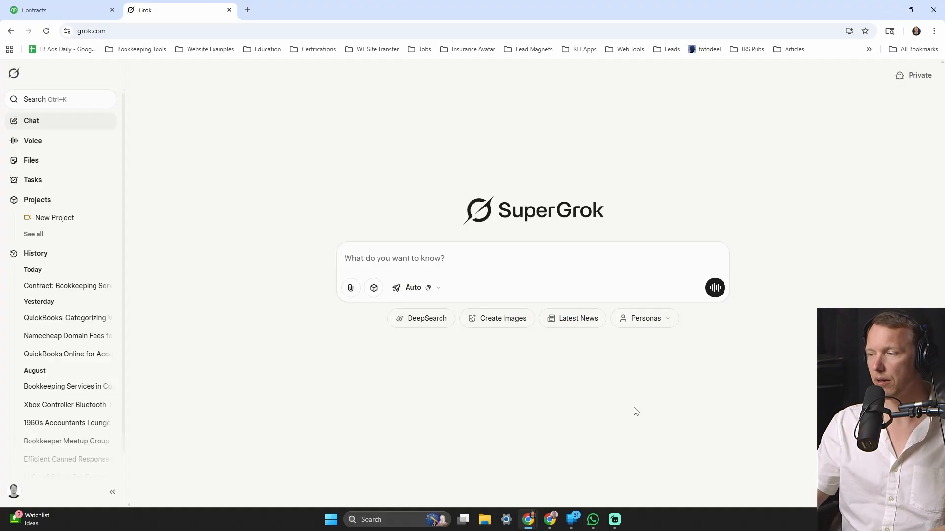
pyautogui.write('MY')
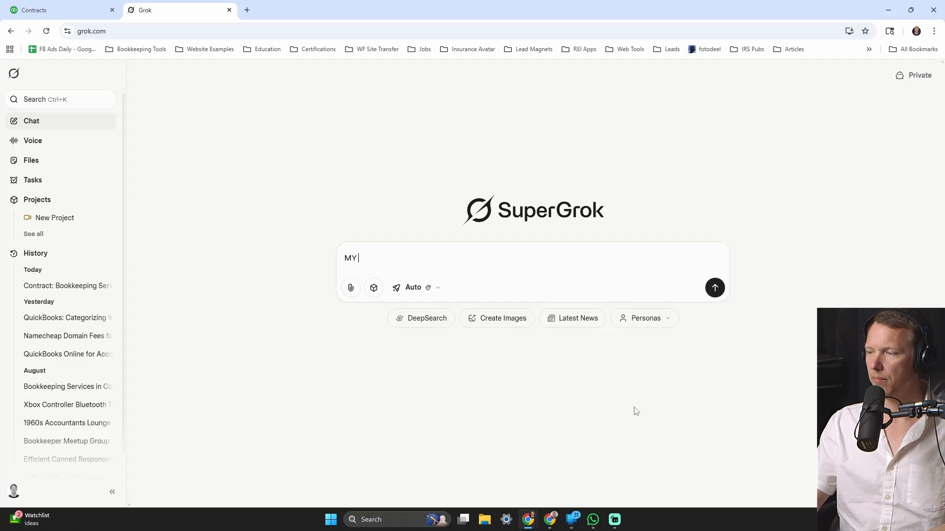
pyautogui.press('capslock')
pyautogui.write('name is t')
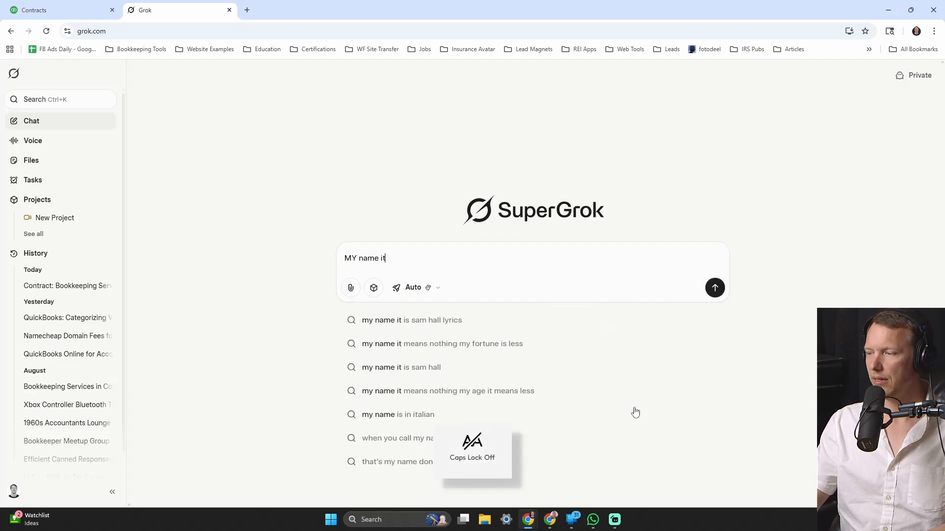
pyautogui.write('homas macd')
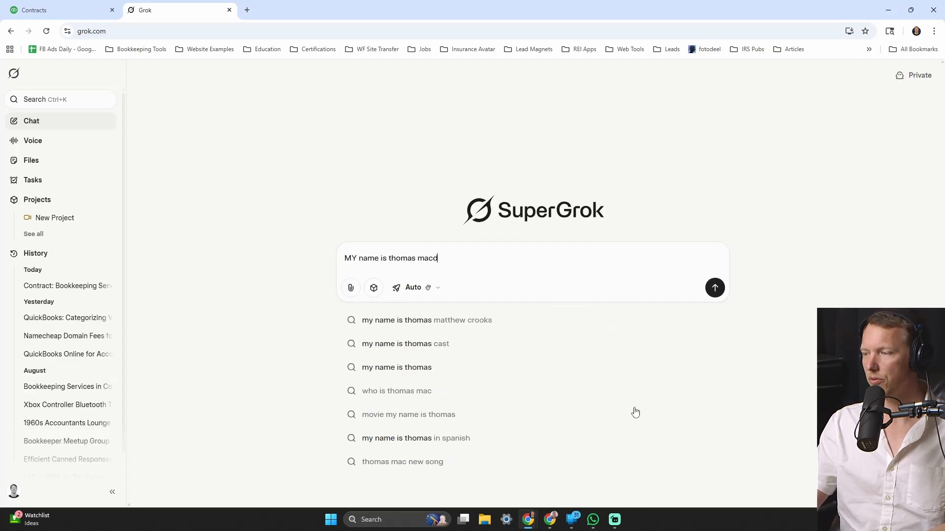
pyautogui.write('onald,')
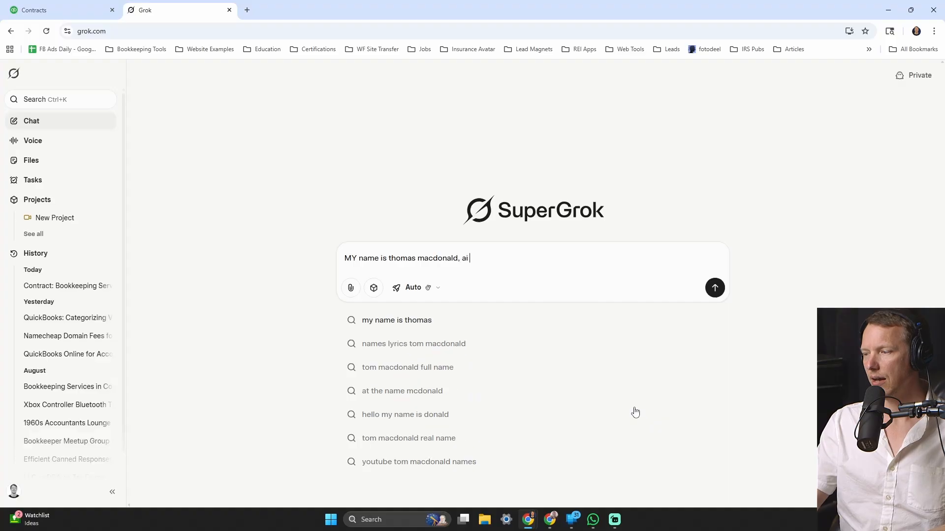
pyautogui.write(' i am a bo')
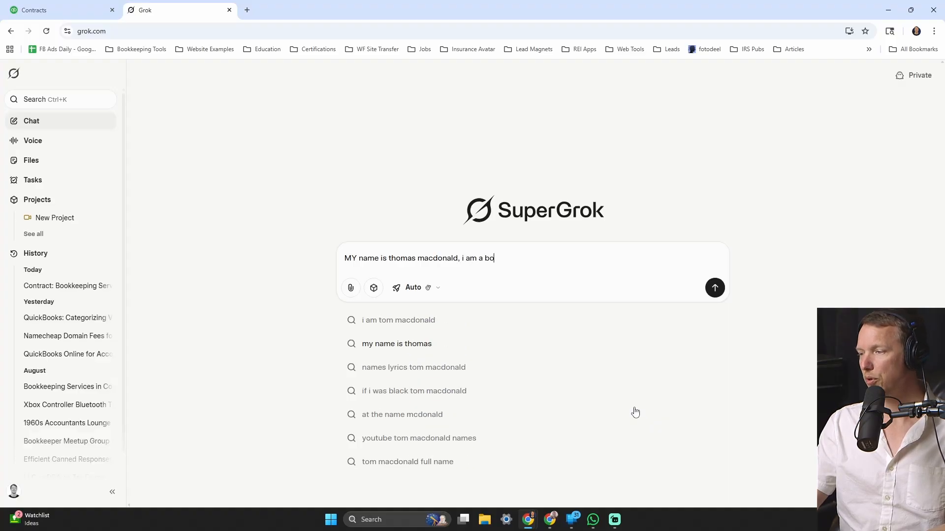
pyautogui.write('okkeeper ')
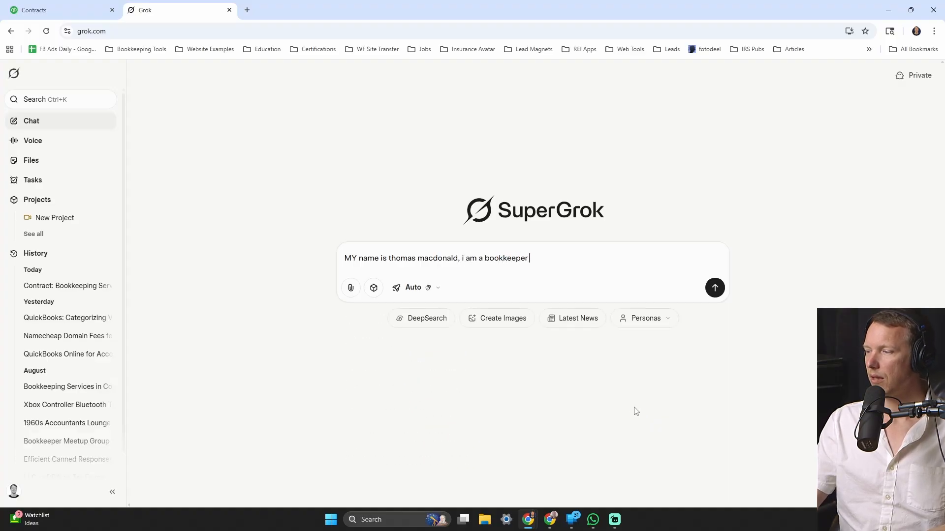
pyautogui.write('and i own ')
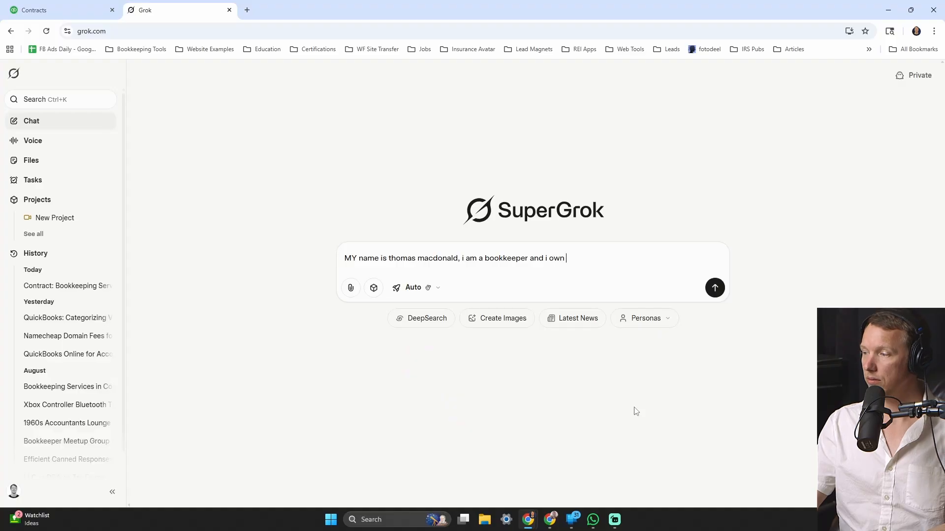
pyautogui.write('book')
pyautogui.write('keep')
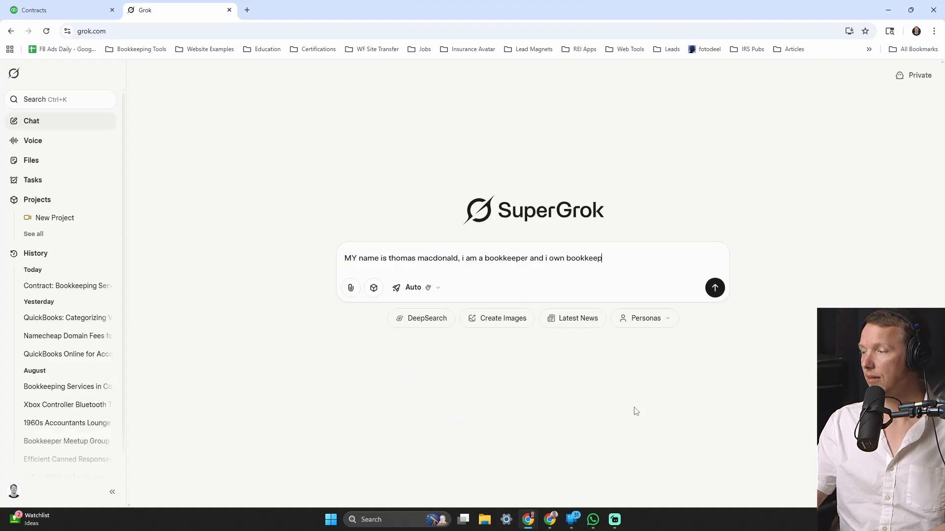
pyautogui.write('ing conro')
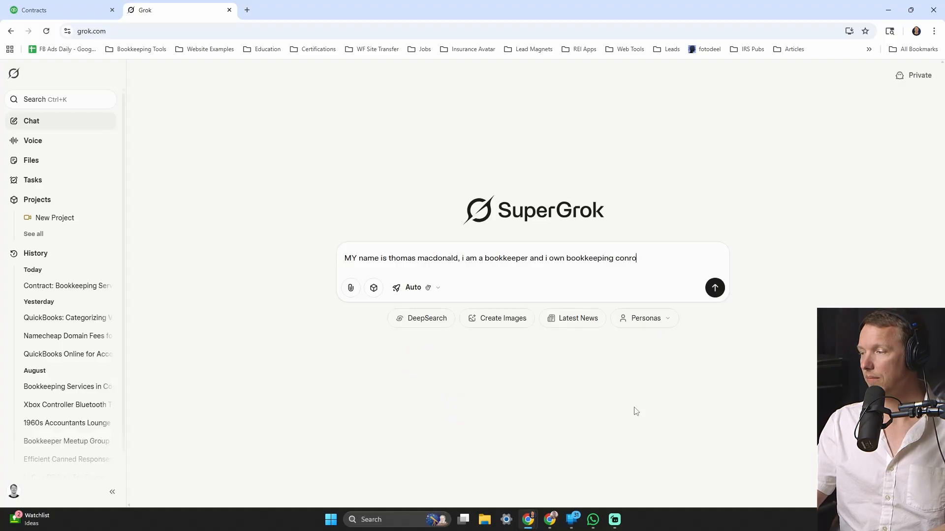
pyautogui.write('e locate')
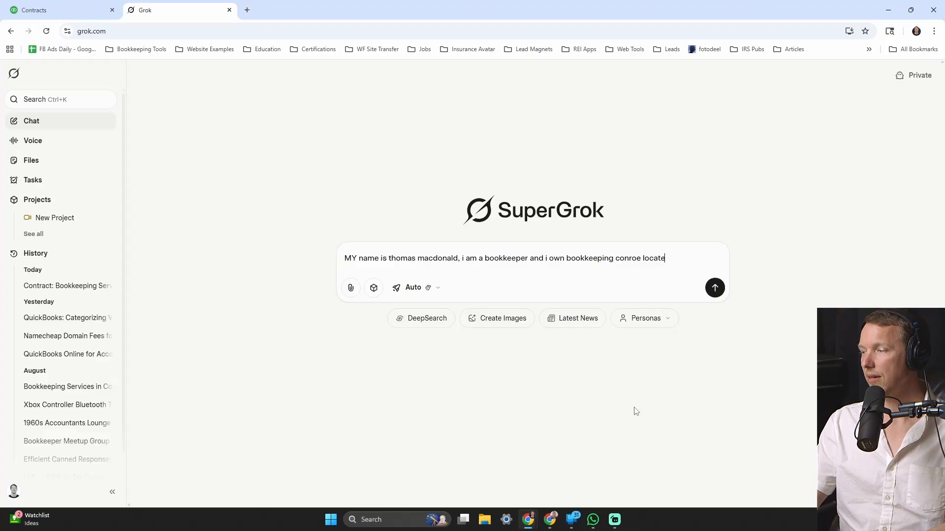
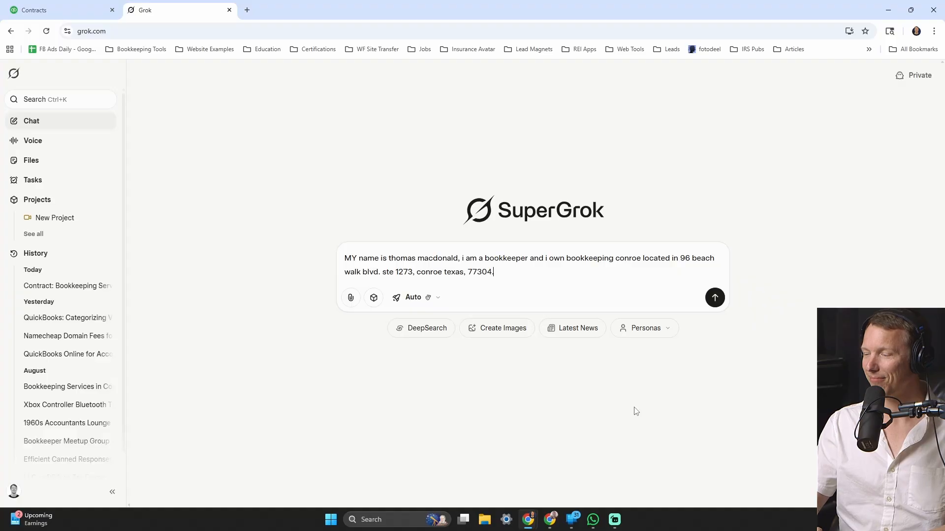
pyautogui.write('  my')
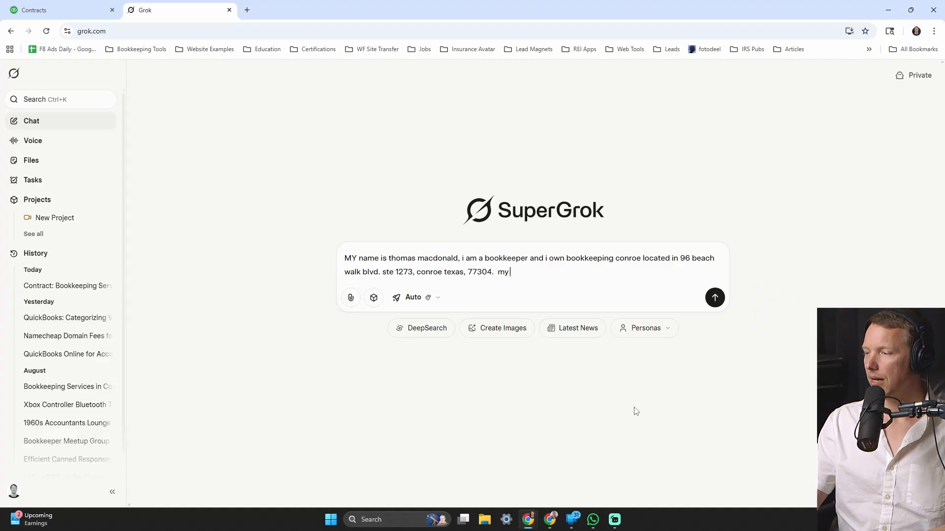
pyautogui.write(' prospective')
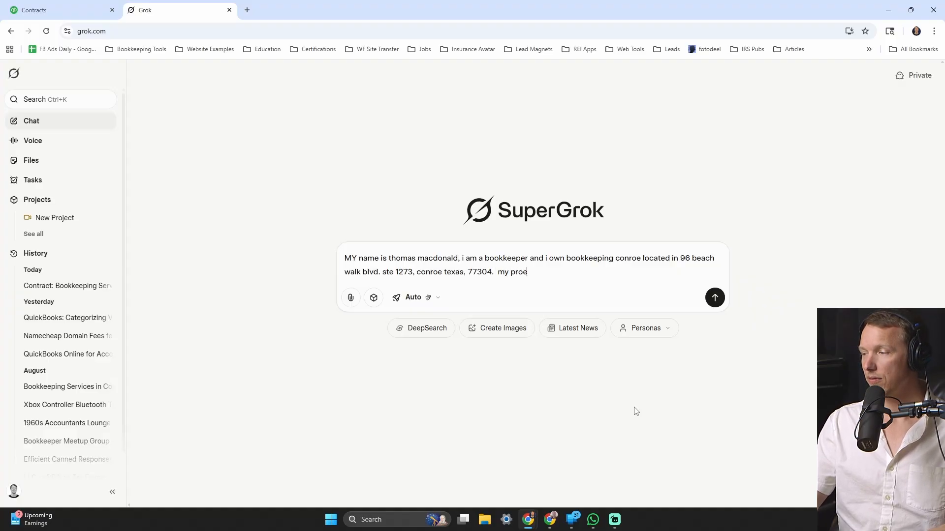
pyautogui.write(' custom')
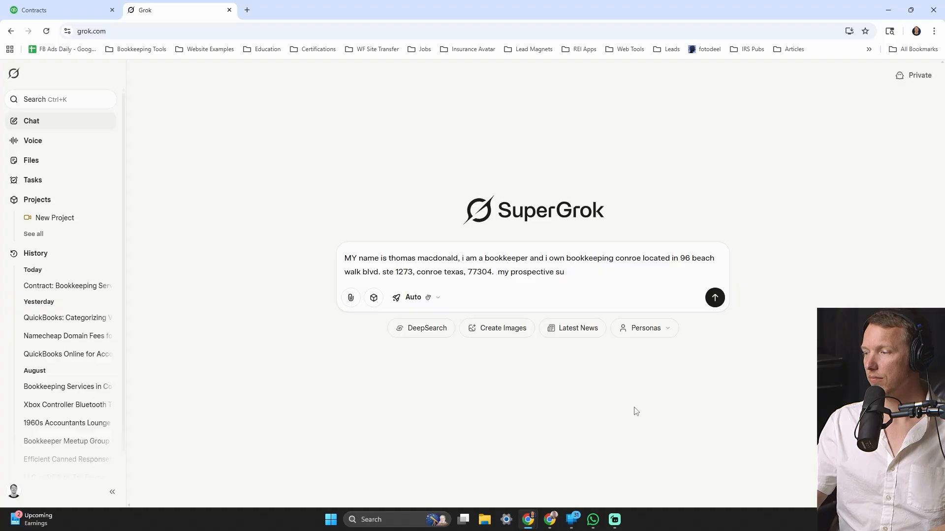
pyautogui.write('er is ')
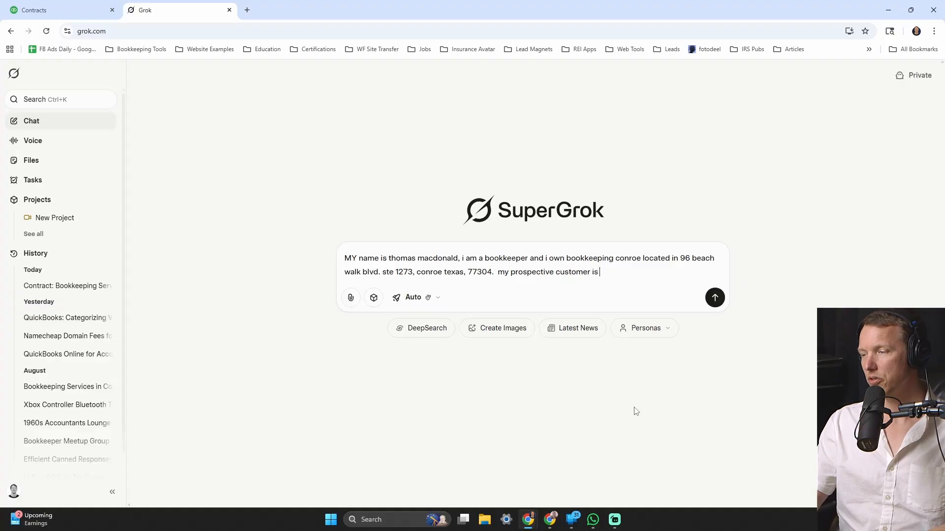
pyautogui.write('jane doe, ')
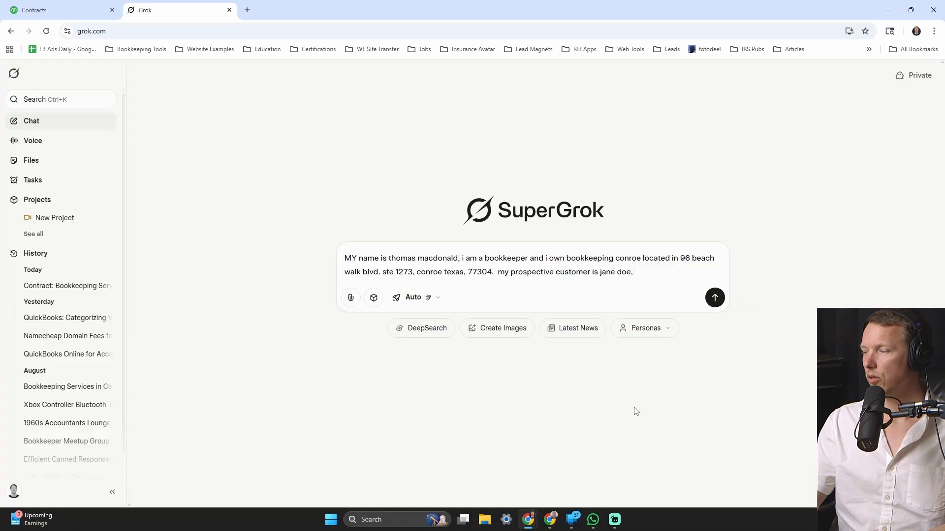
pyautogui.write('she own')
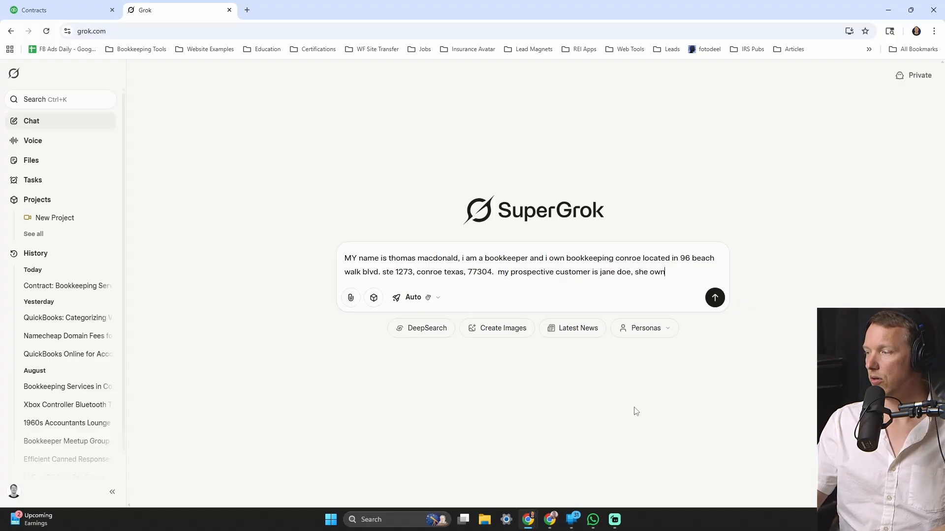
pyautogui.write('s abc')
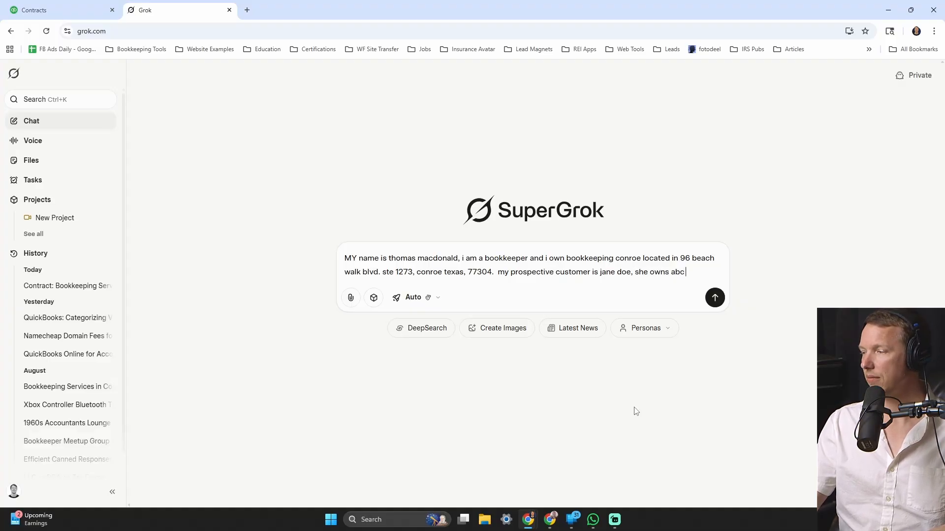
pyautogui.write(' co')
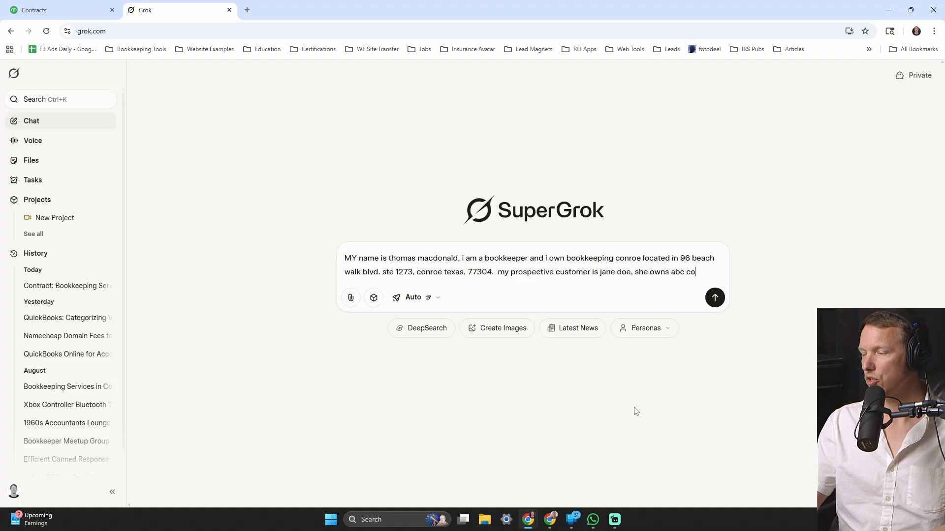
pyautogui.write('nstruction')
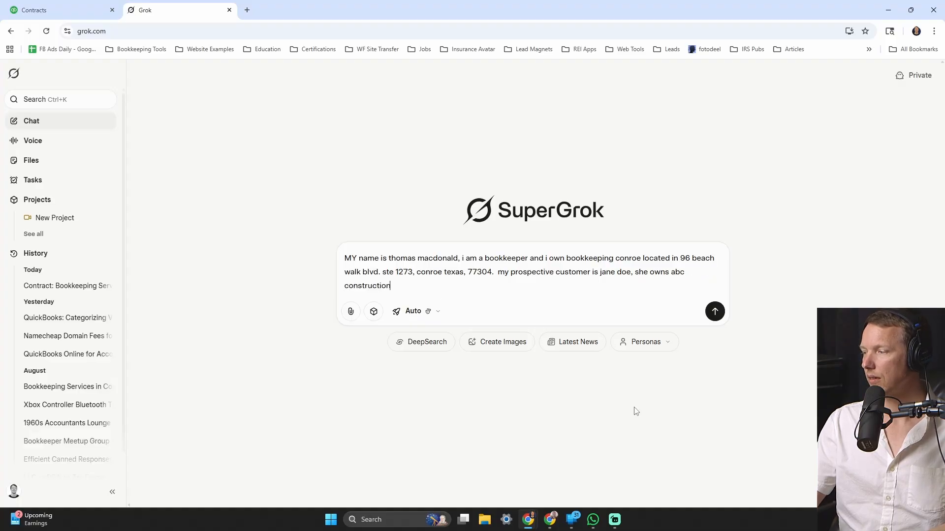
pyautogui.write(', locate')
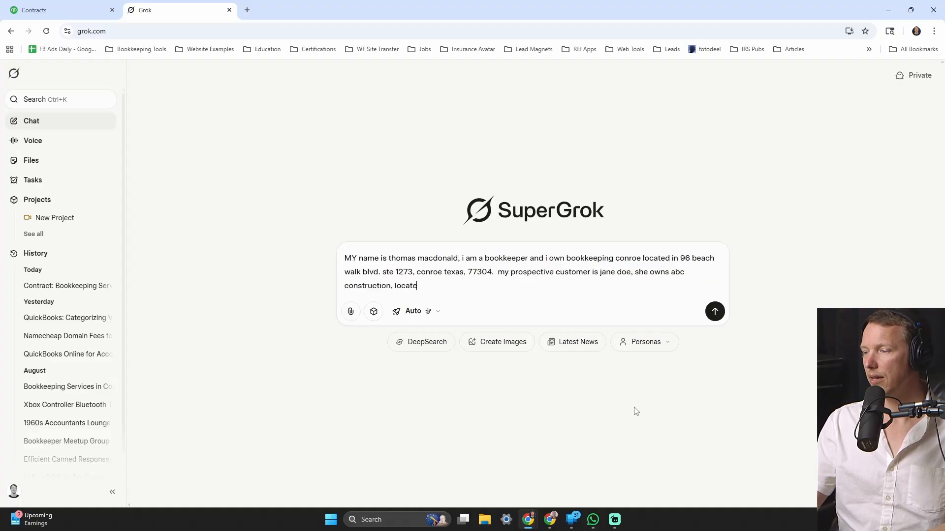
pyautogui.write('d at 123')
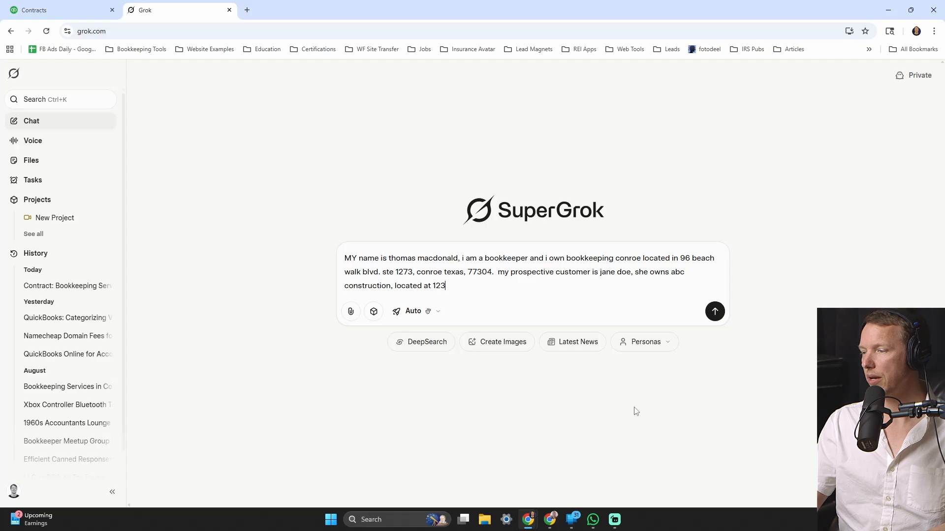
pyautogui.write(' main st., ')
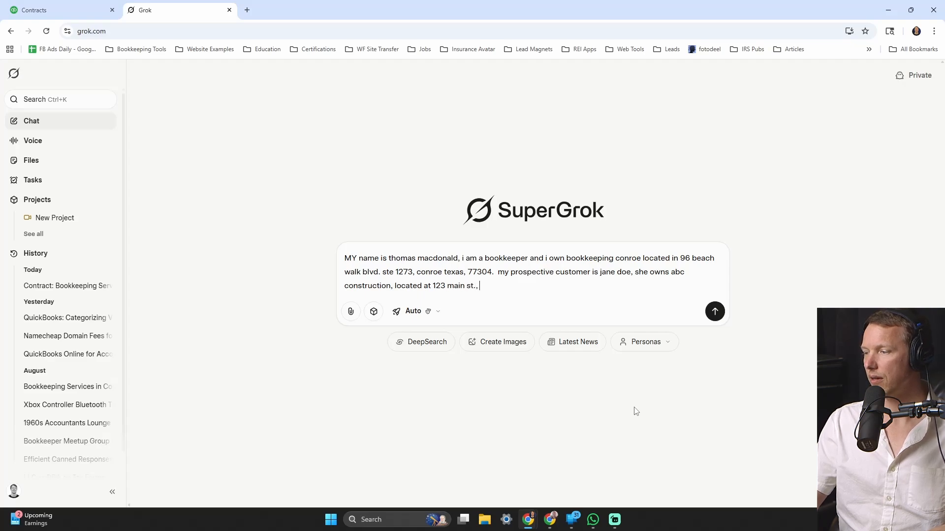
pyautogui.write('houston texsa')
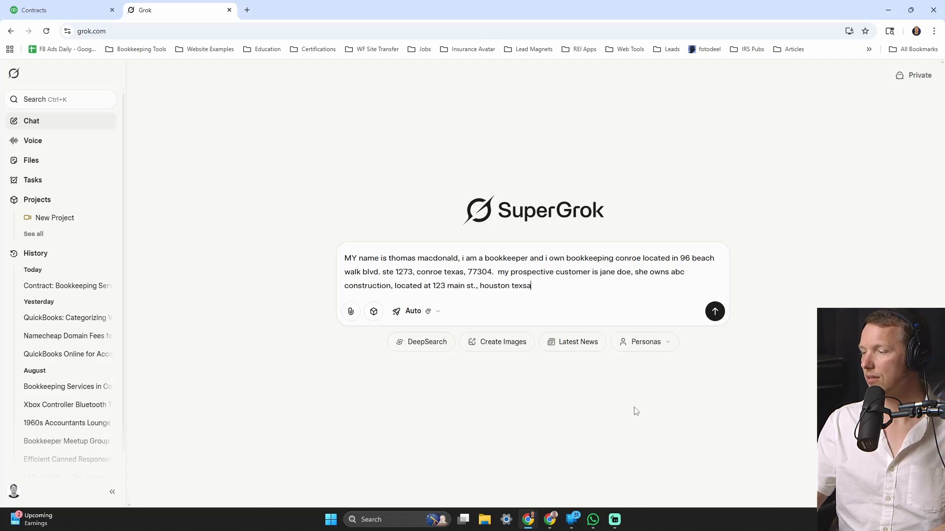
# - Add the client's Texas address and monthly bookkeeping services starting October 1st 2025 to the prompt
pyautogui.press('BackSpace')
pyautogui.press('BackSpace')
pyautogui.write('as 773')
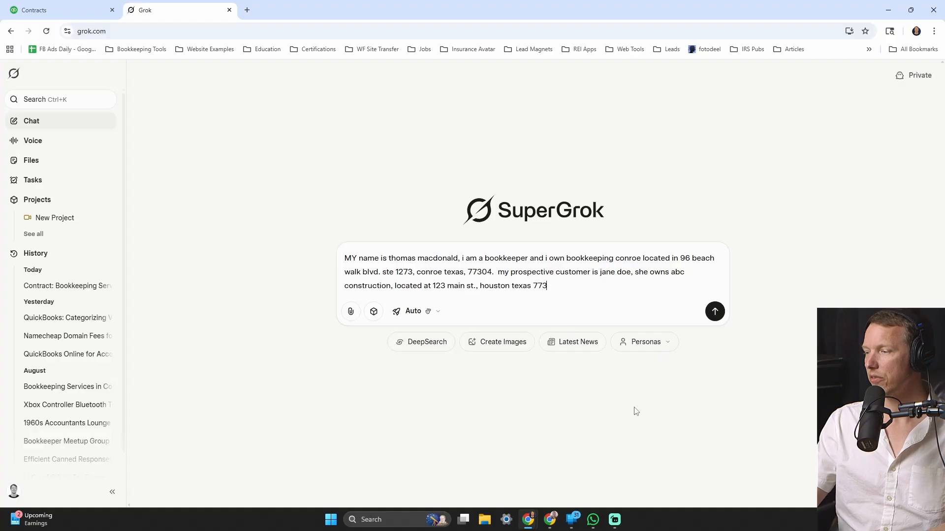
pyautogui.press('BackSpace')
pyautogui.press('BackSpace')
pyautogui.write('70')
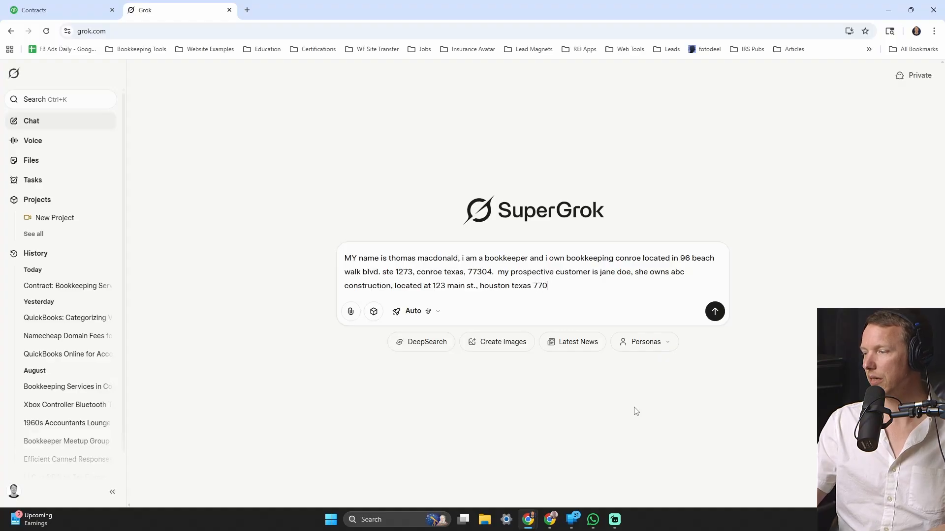
pyautogui.write('02.')
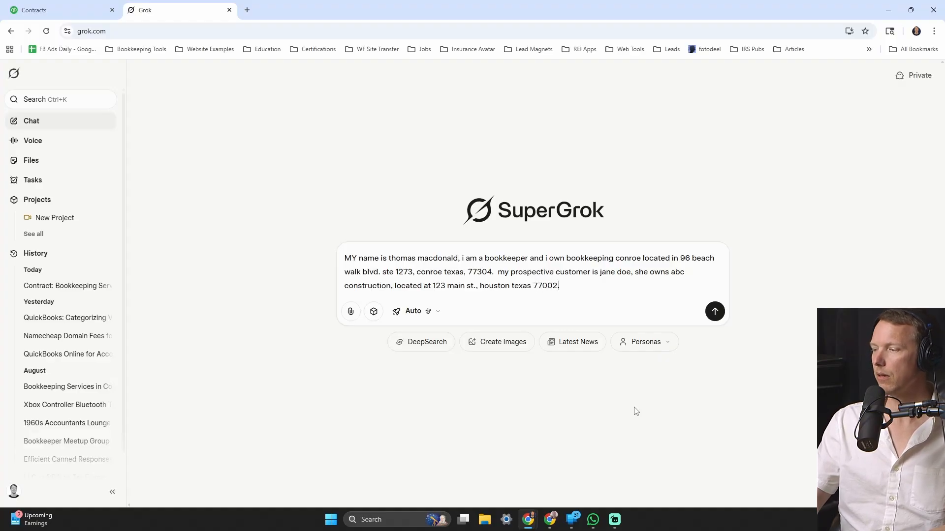
pyautogui.write('  i want to')
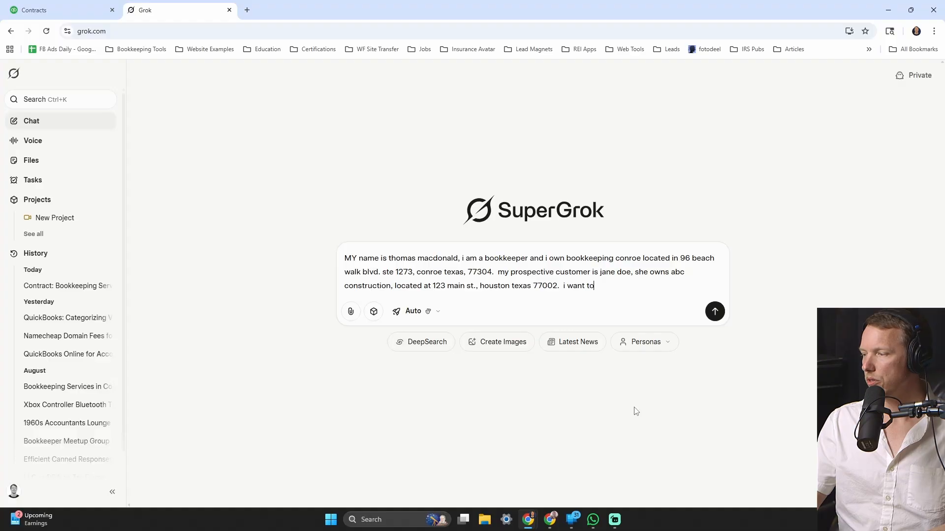
pyautogui.write(' provide month')
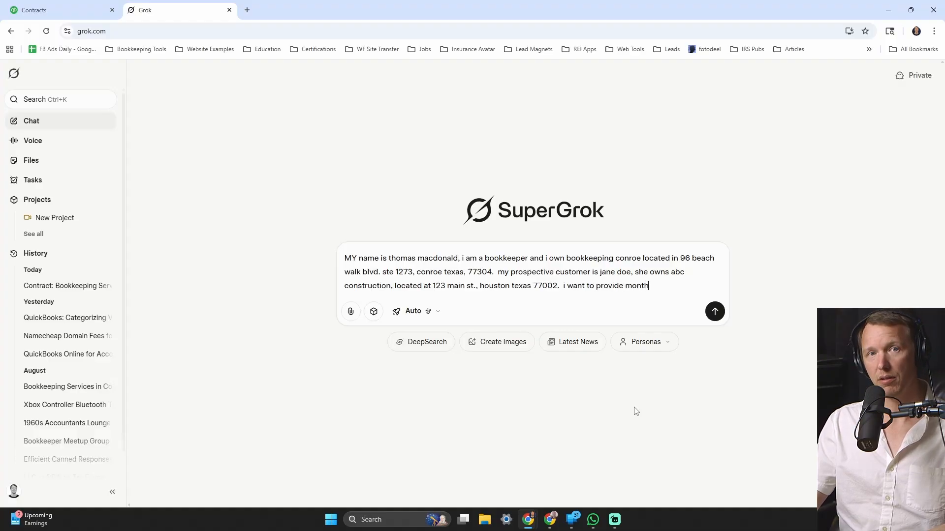
pyautogui.write('ly bookkeeping ser')
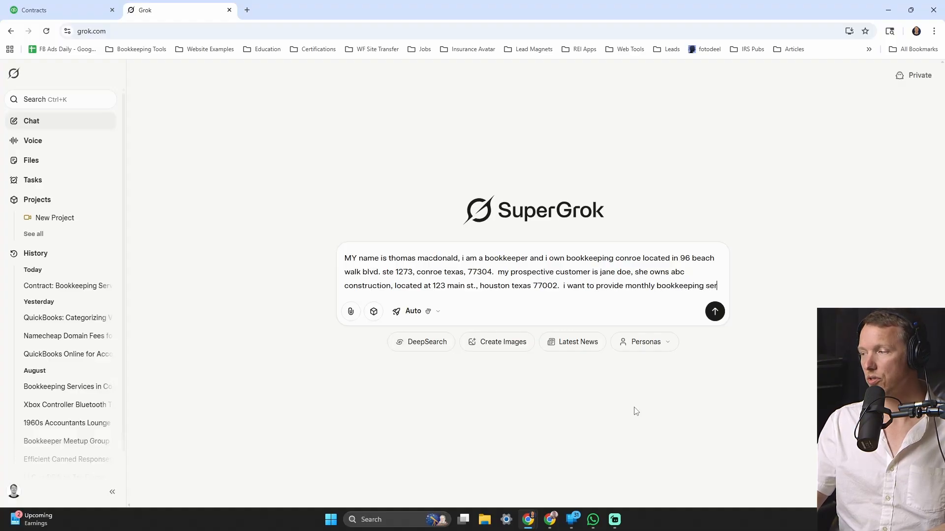
pyautogui.write('vices to jan')
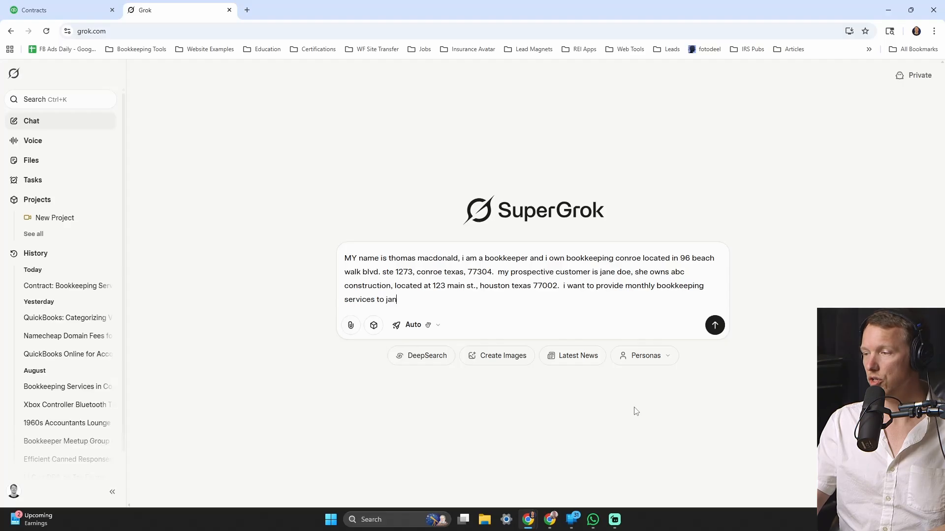
pyautogui.write('e.  starting')
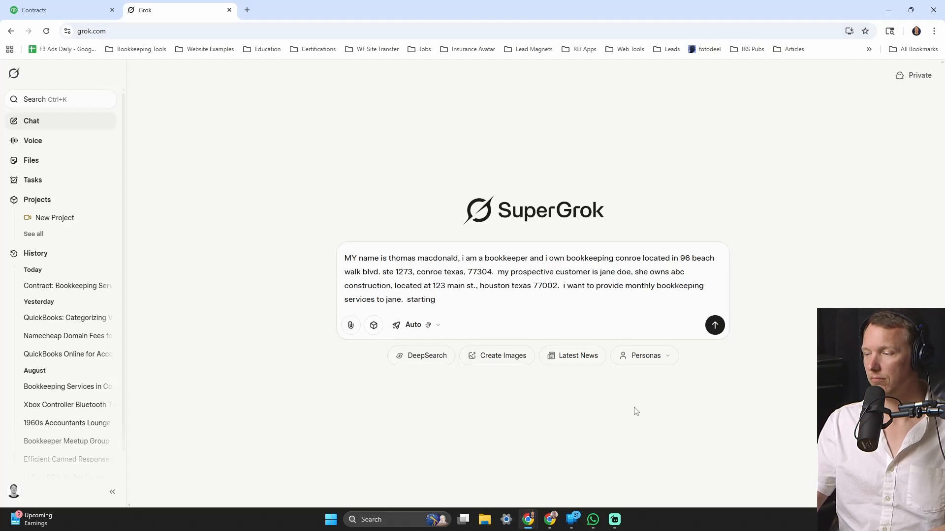
pyautogui.write(' october')
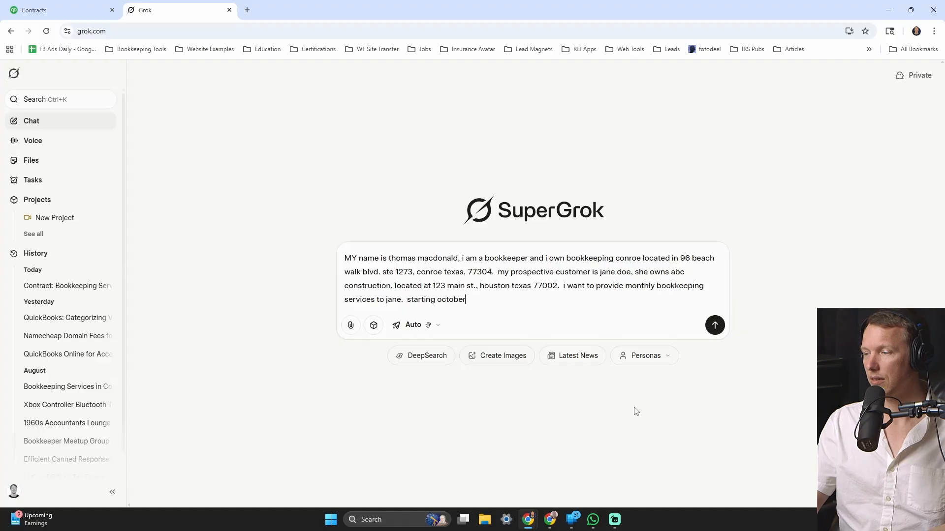
pyautogui.write(' 1st 20025')
pyautogui.press('BackSpace')
pyautogui.press('BackSpace')
pyautogui.press('BackSpace')
# - Add the $450 per month rate and ask Grok to create a contract for the client
pyautogui.write('25.for')
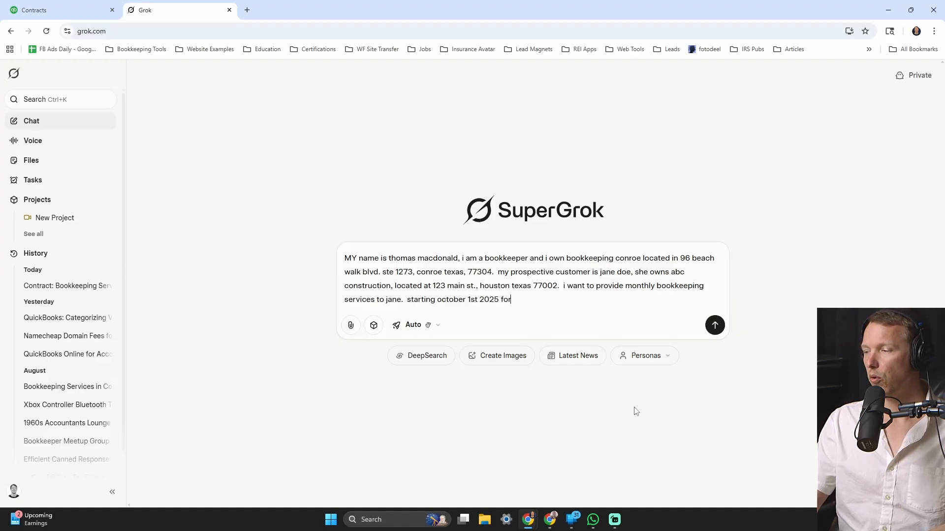
pyautogui.write(' the monthly ')
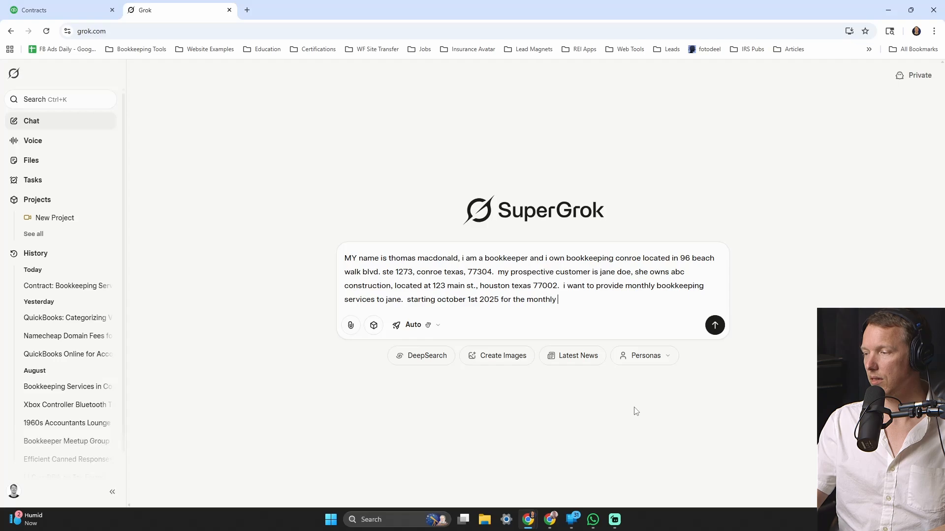
pyautogui.write('rate of $40')
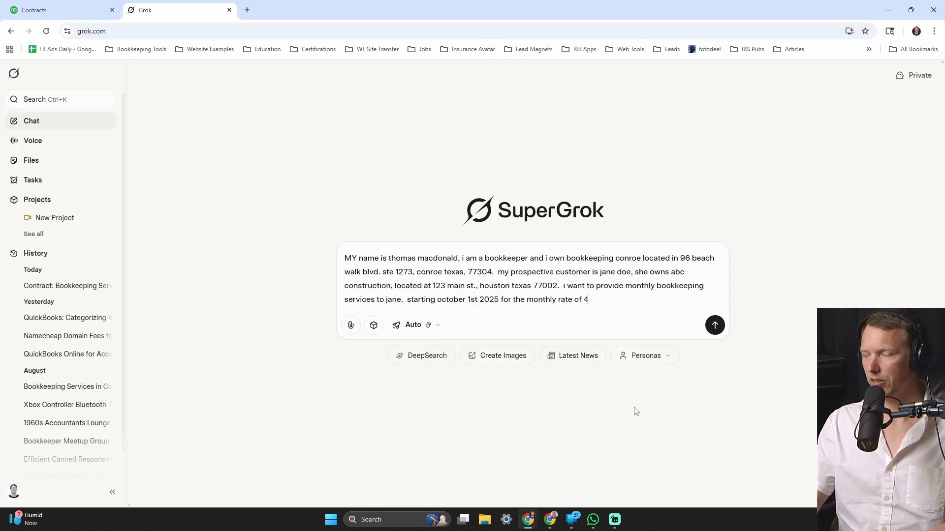
pyautogui.press('BackSpace')
pyautogui.press('BackSpace')
pyautogui.press('BackSpace')
pyautogui.write('$450 ')
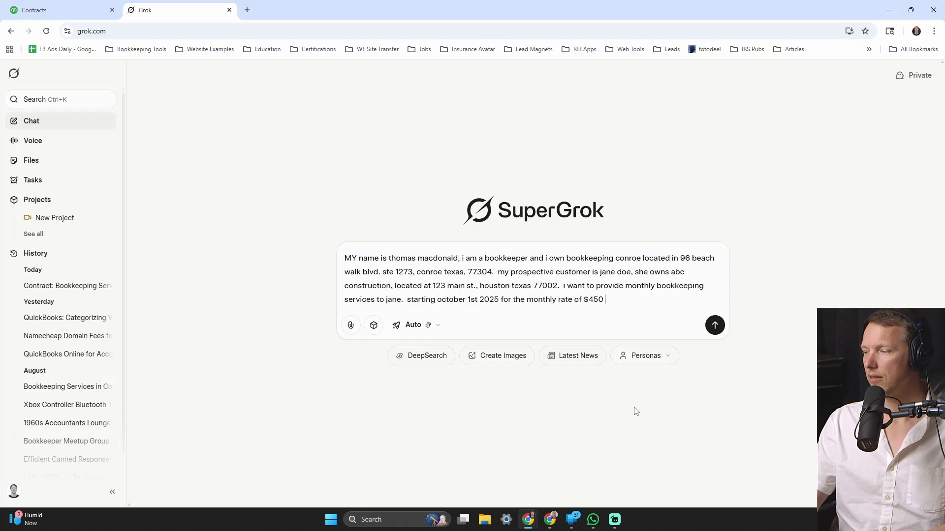
pyautogui.write('per month.')
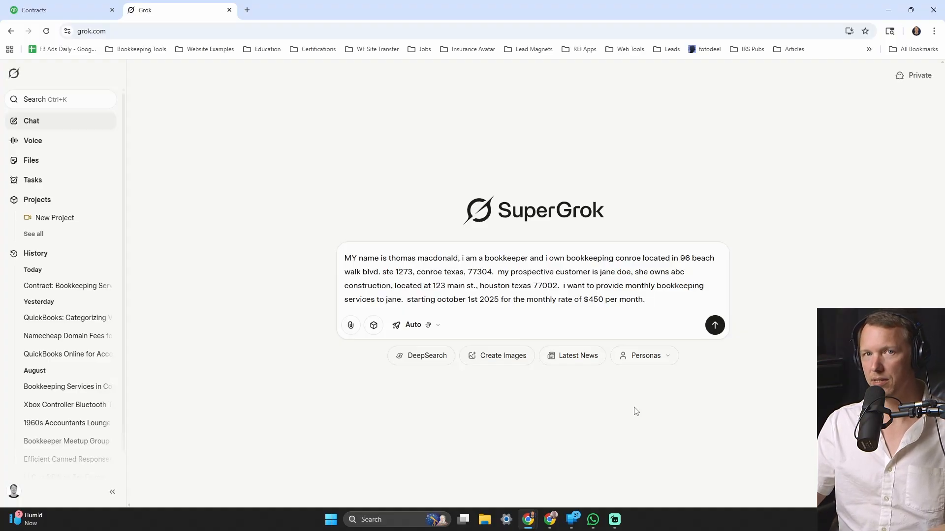
pyautogui.write('create a cont')
pyautogui.write('ract that i can s')
pyautogui.write('end to jam')
pyautogui.press('BackSpace')
# - Send the contract request so Grok generates the Bookkeeping Services Contract
pyautogui.write('ne.')
pyautogui.press('Return')
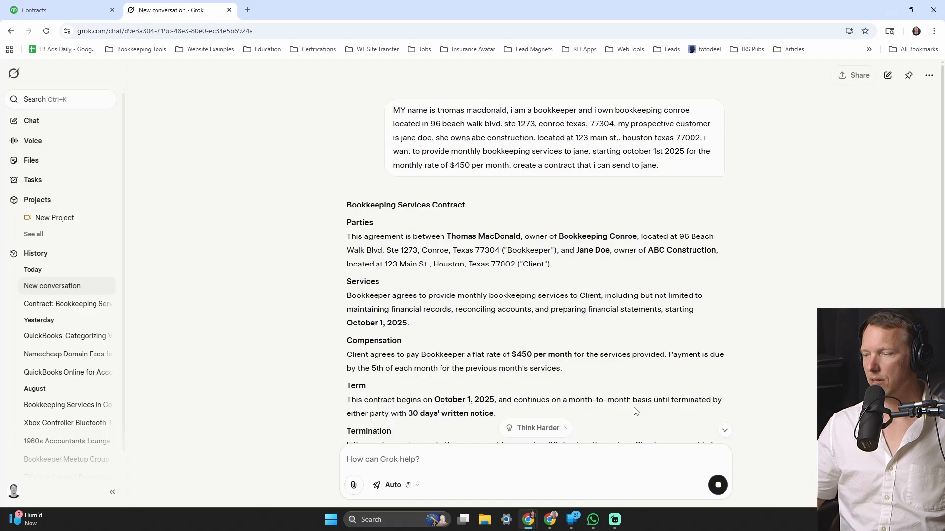
pyautogui.scroll(-3, 646, 341)
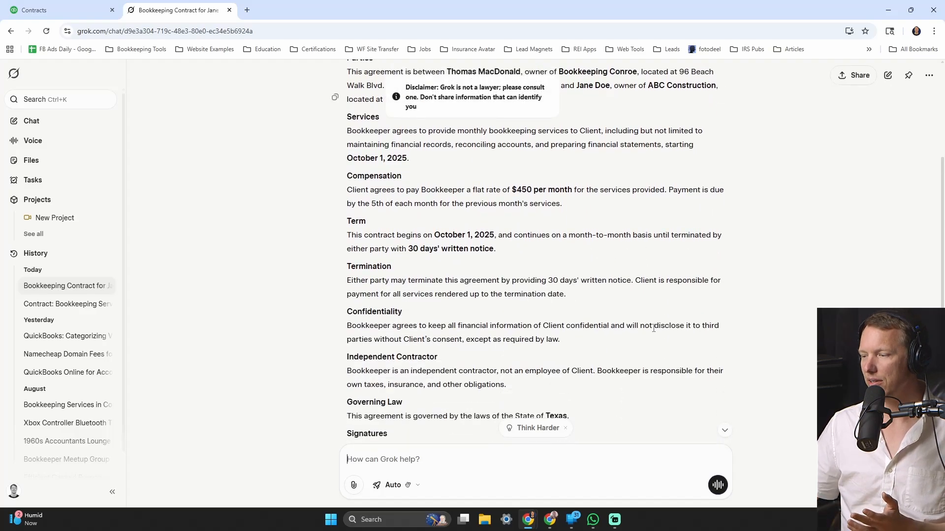
pyautogui.scroll(3, 654, 333)
# - Select the whole contract from its heading through the signature block, then open a new browser tab
pyautogui.doubleClick(379, 188)
pyautogui.scroll(-6, 429, 320)
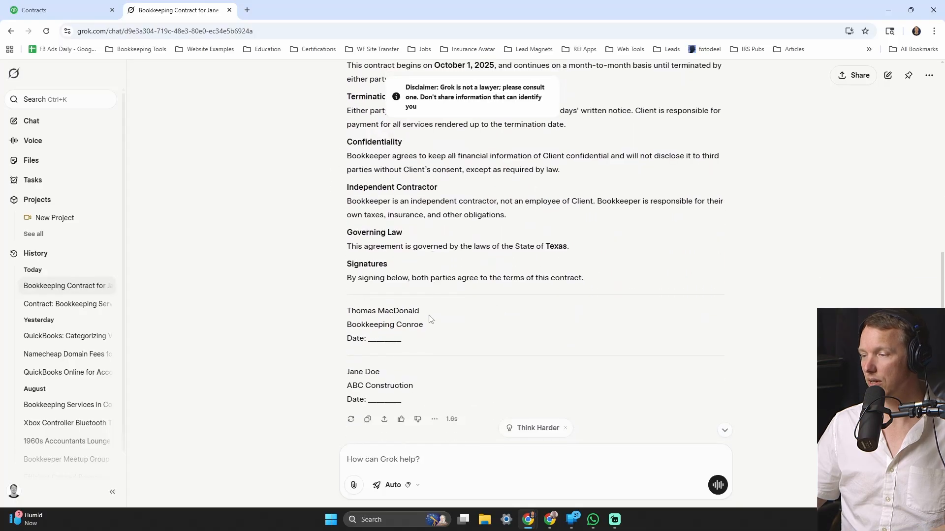
pyautogui.keyDown('shift'); pyautogui.click(423, 400); pyautogui.keyUp('shift')
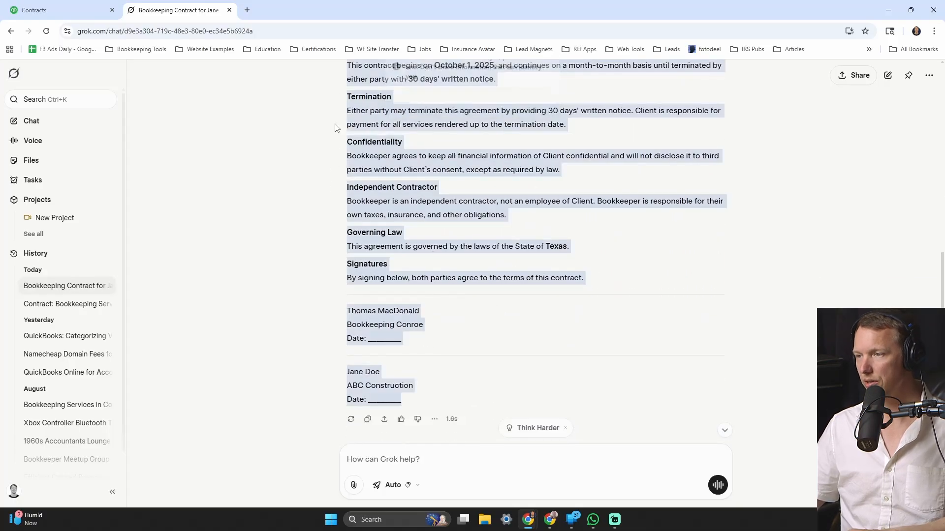
pyautogui.click(250, 12)
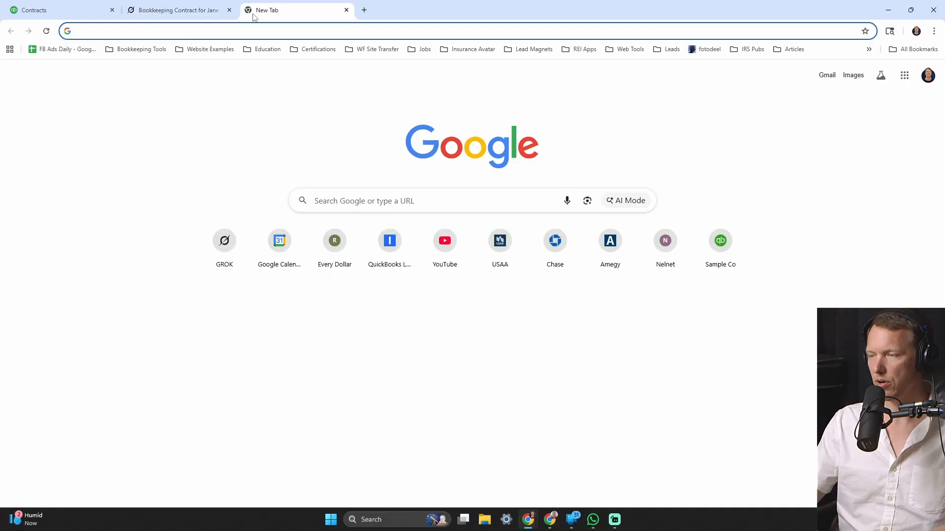
# - Go to docs.google.com to start a new document
pyautogui.write('drive.google.com')
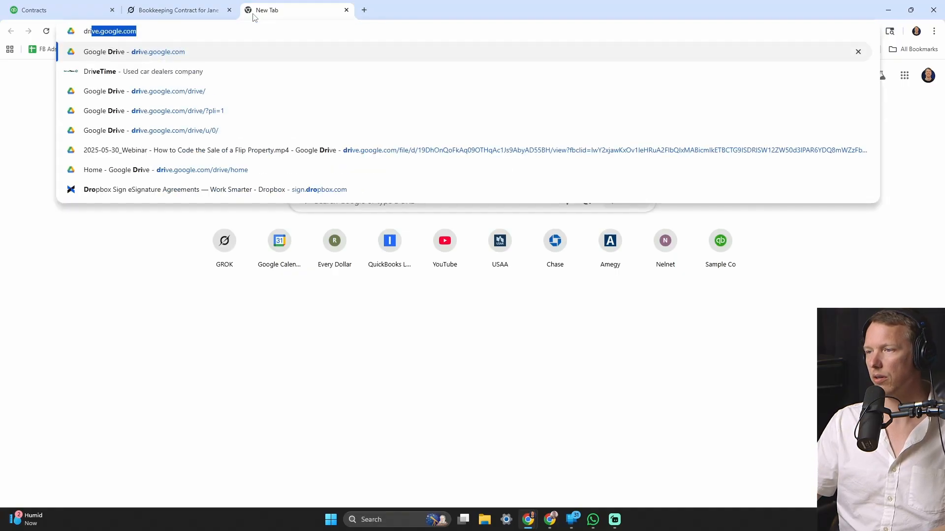
pyautogui.hotkey('ctrl', 'a')
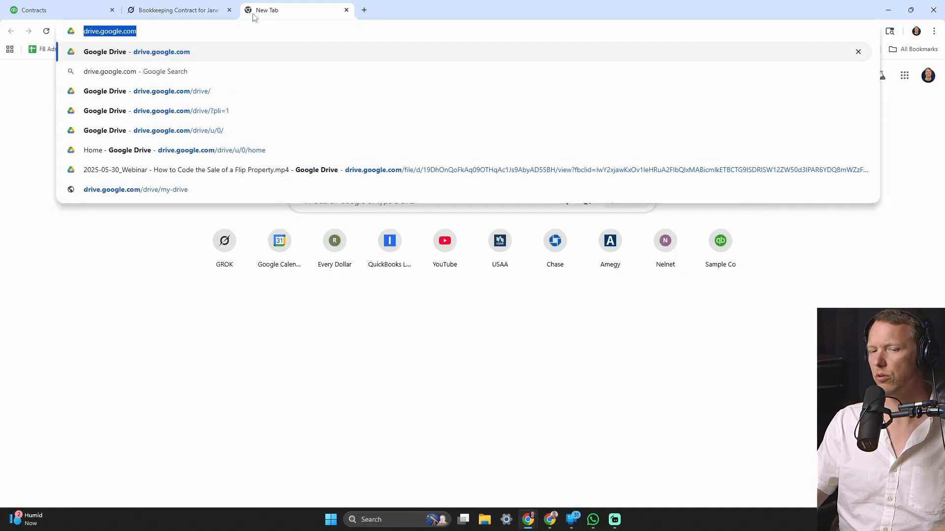
pyautogui.write('docu')
pyautogui.press('BackSpace')
pyautogui.write('s')
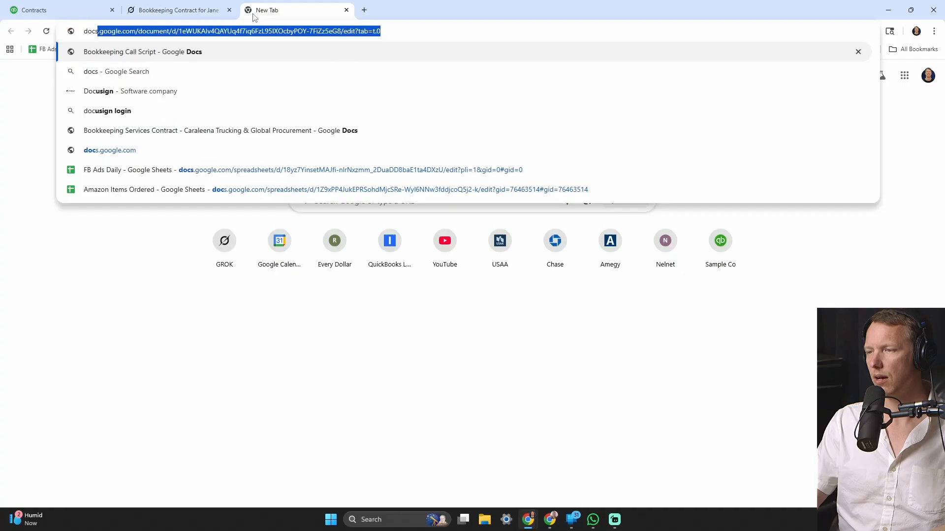
pyautogui.write('.google.com')
pyautogui.press('Delete')
pyautogui.press('Return')
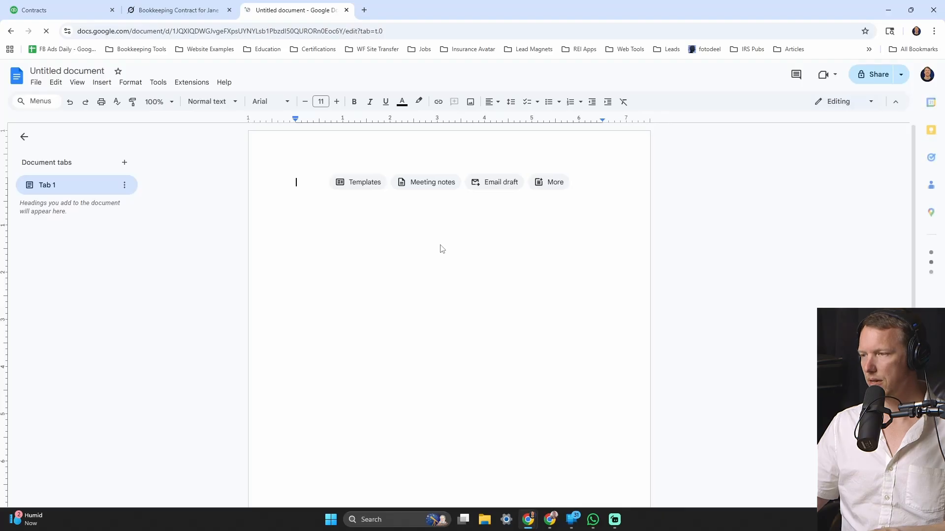
# - Paste the contract into the blank document and open the page header for editing
pyautogui.hotkey('ctrl', 'v')
pyautogui.scroll(-5, 415, 340)
pyautogui.scroll(15, 410, 357)
pyautogui.click(365, 192)
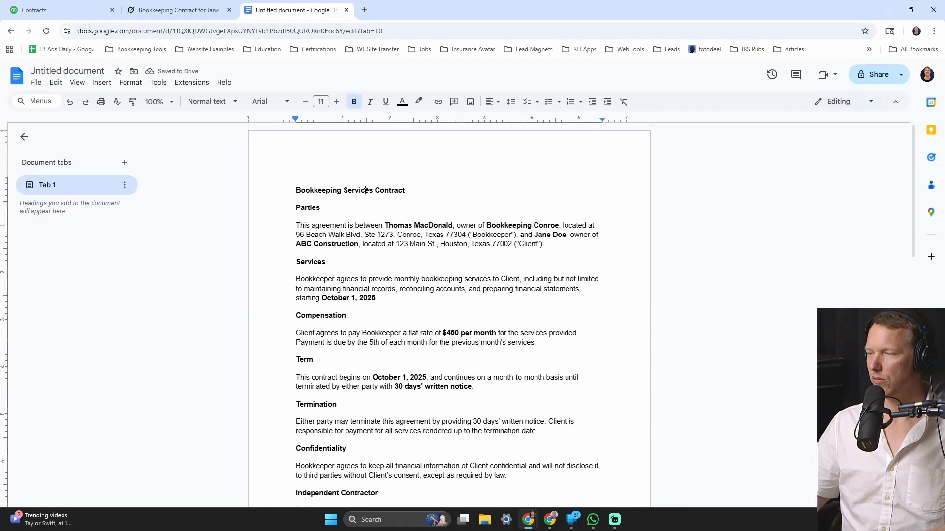
pyautogui.doubleClick(373, 162)
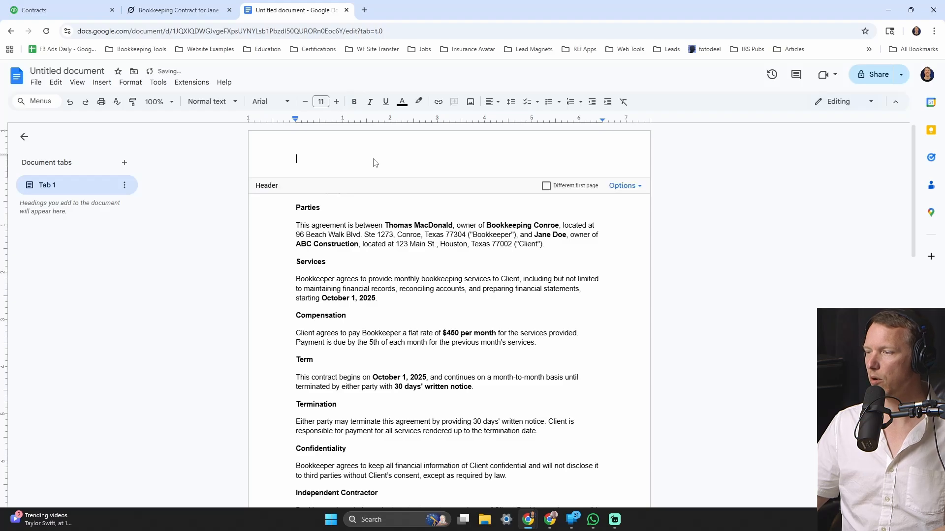
# - Insert an image from Downloads into the header, then delete the mistaken portrait
pyautogui.click(102, 82)
pyautogui.moveTo(123, 99)
pyautogui.click(272, 102)
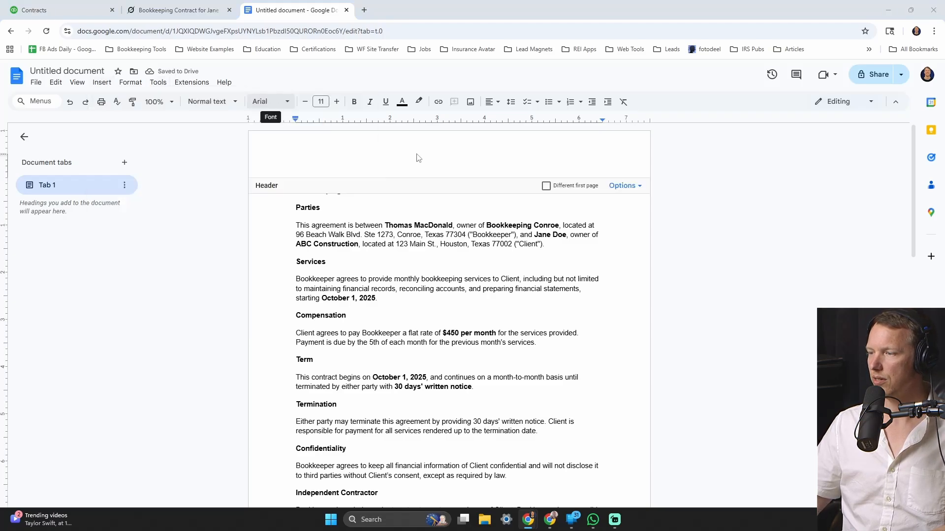
pyautogui.click(76, 114)
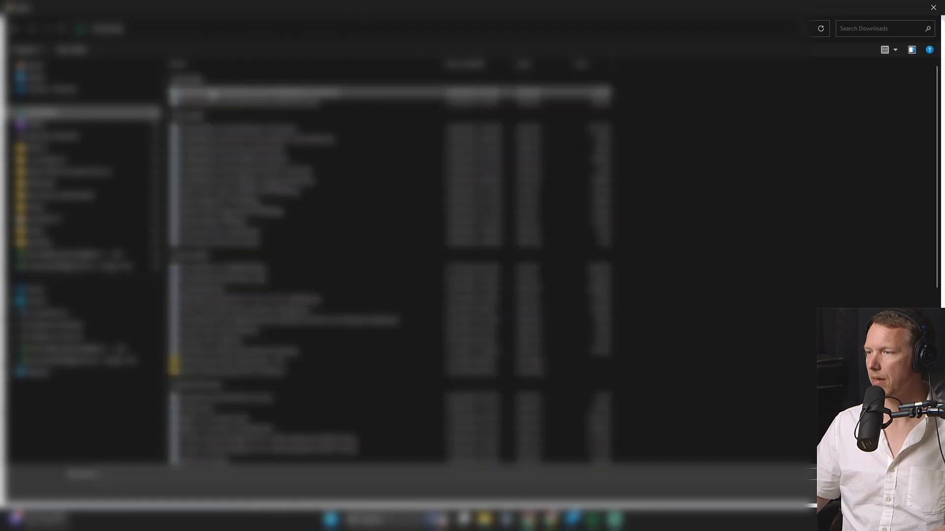
pyautogui.doubleClick(214, 93)
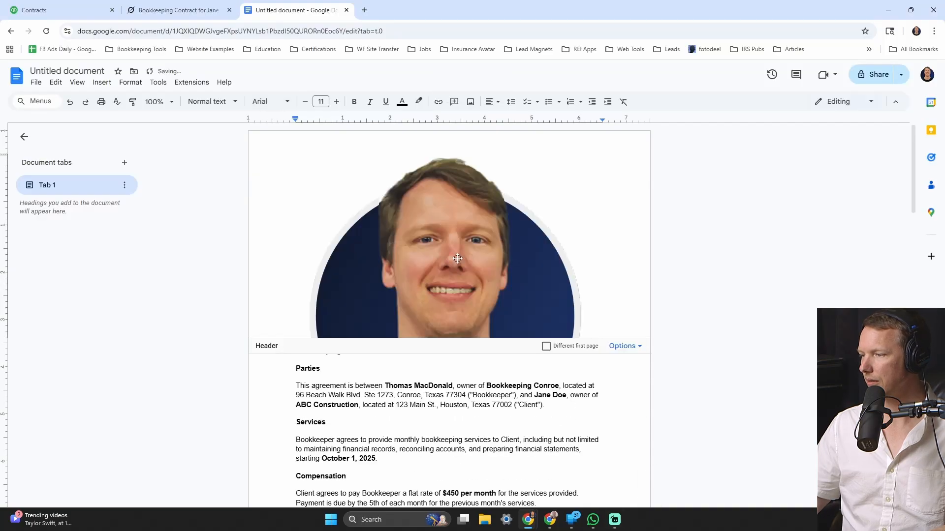
pyautogui.click(460, 248)
pyautogui.press('Delete')
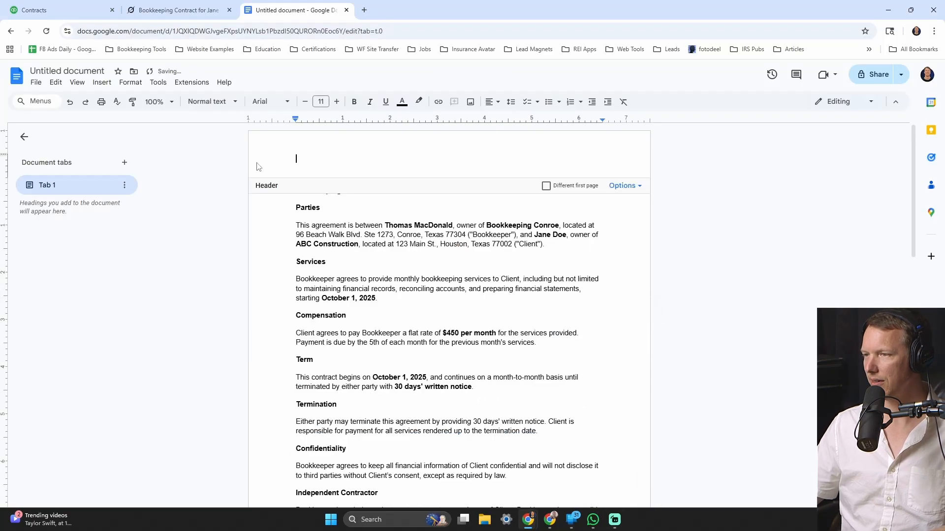
# - Search Downloads for a header image, cancel the upload, and return to the contract body
pyautogui.click(102, 82)
pyautogui.moveTo(221, 101)
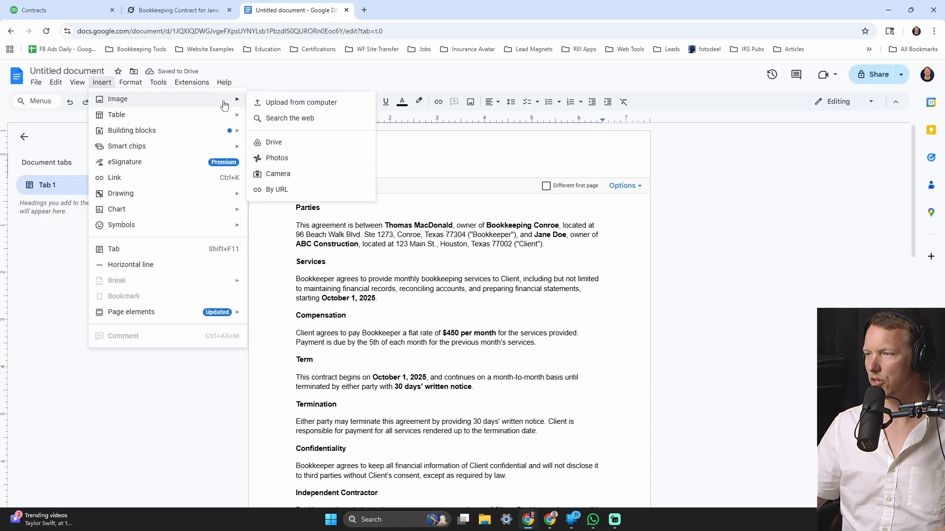
pyautogui.click(268, 103)
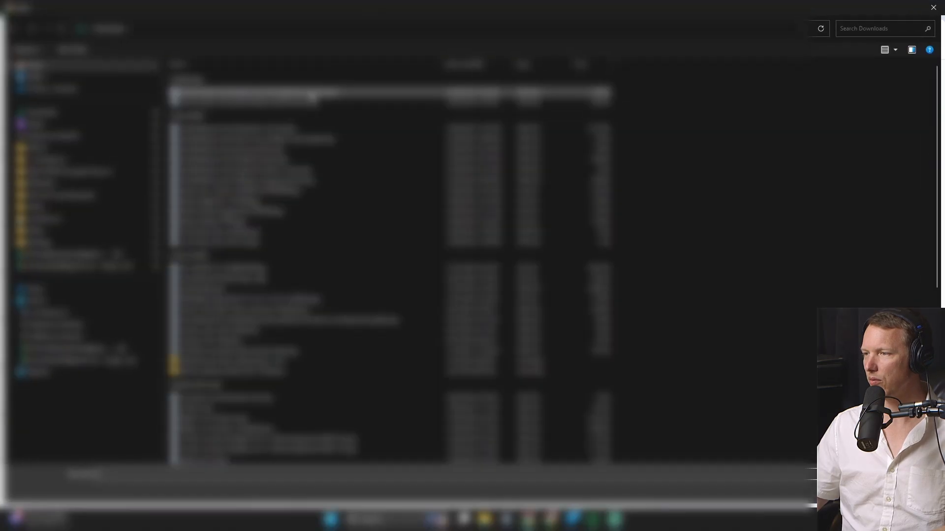
pyautogui.click(858, 29)
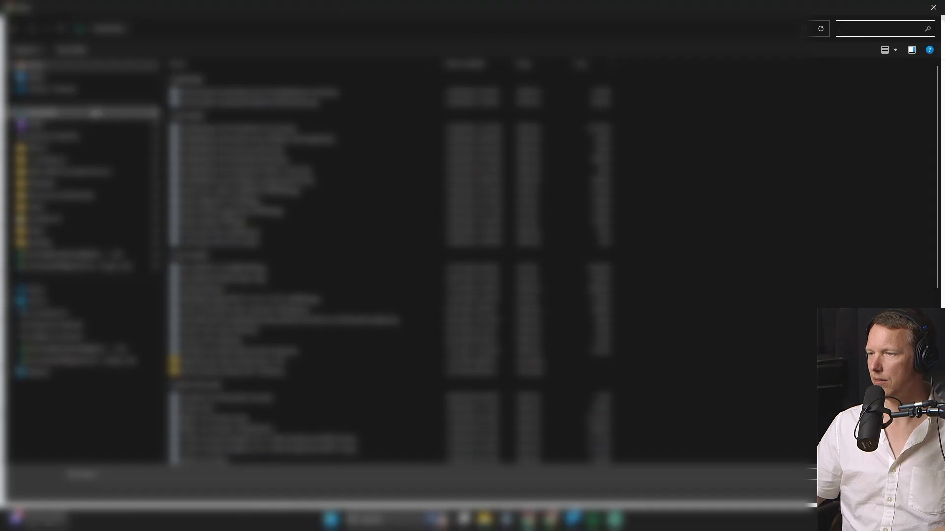
pyautogui.click(94, 112)
pyautogui.click(889, 29)
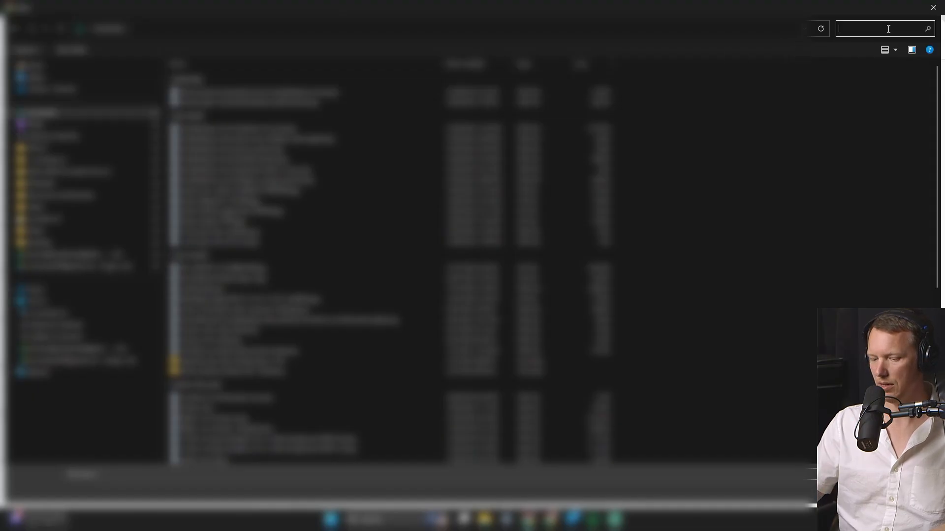
pyautogui.write('head')
pyautogui.press('Escape')
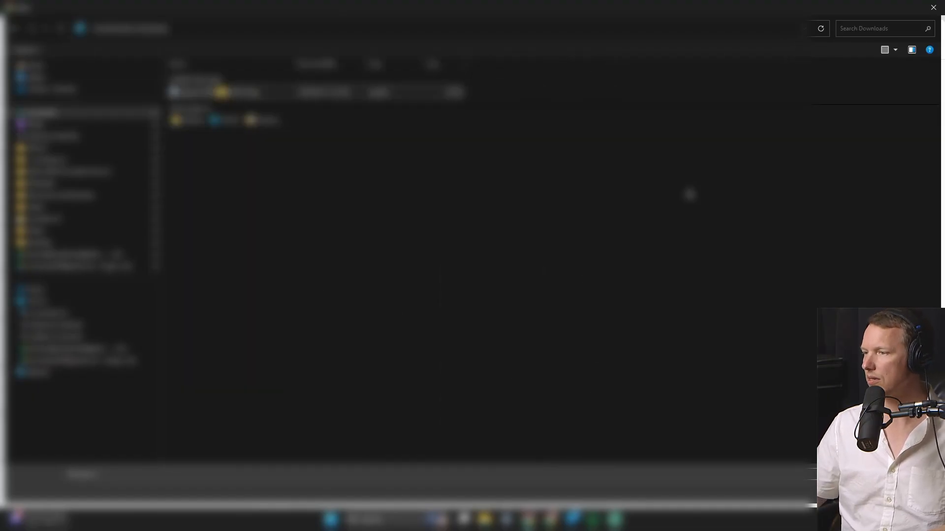
pyautogui.click(927, 8)
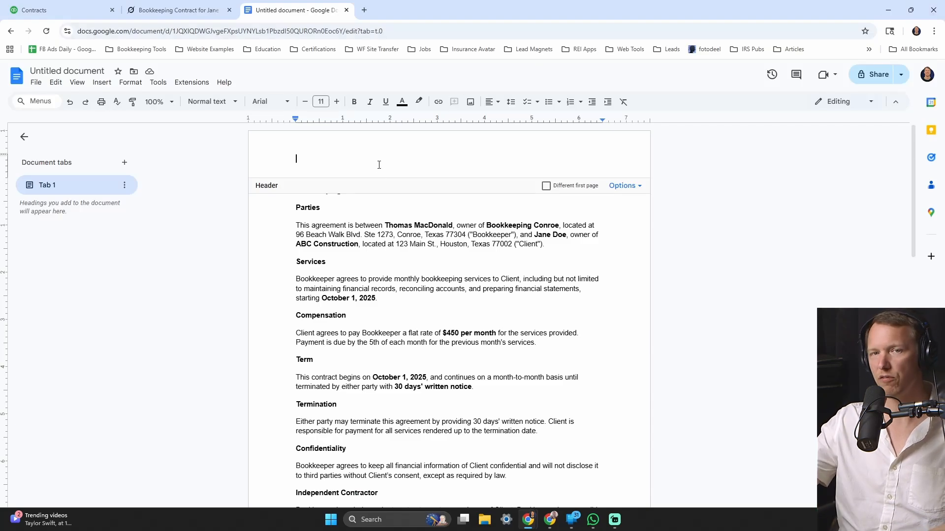
pyautogui.click(394, 277)
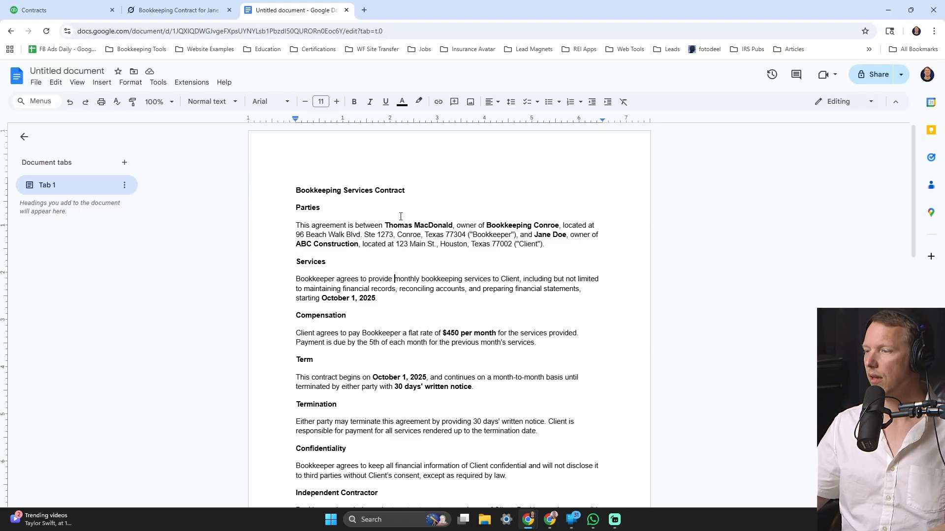
# - Make the contract title Heading 1 and Parties, Services and Compensation Heading 2
pyautogui.click(389, 194)
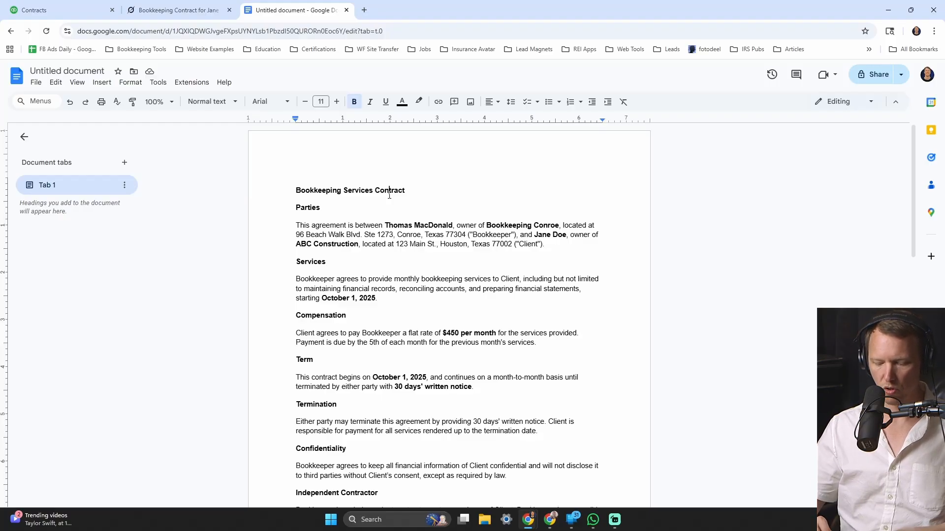
pyautogui.hotkey('ctrl', 'alt', '1')
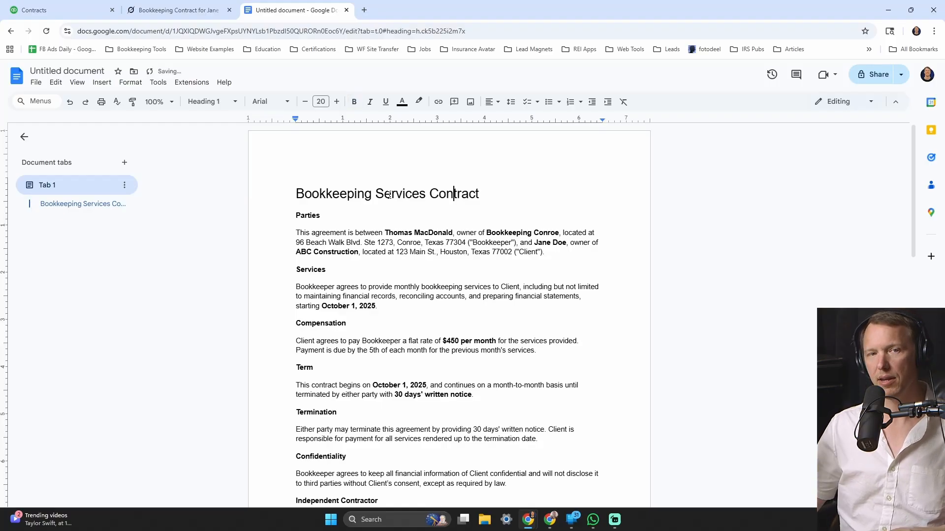
pyautogui.click(311, 216)
pyautogui.hotkey('ctrl', 'alt', '2')
pyautogui.click(321, 274)
pyautogui.hotkey('ctrl', 'alt', '2')
pyautogui.click(321, 323)
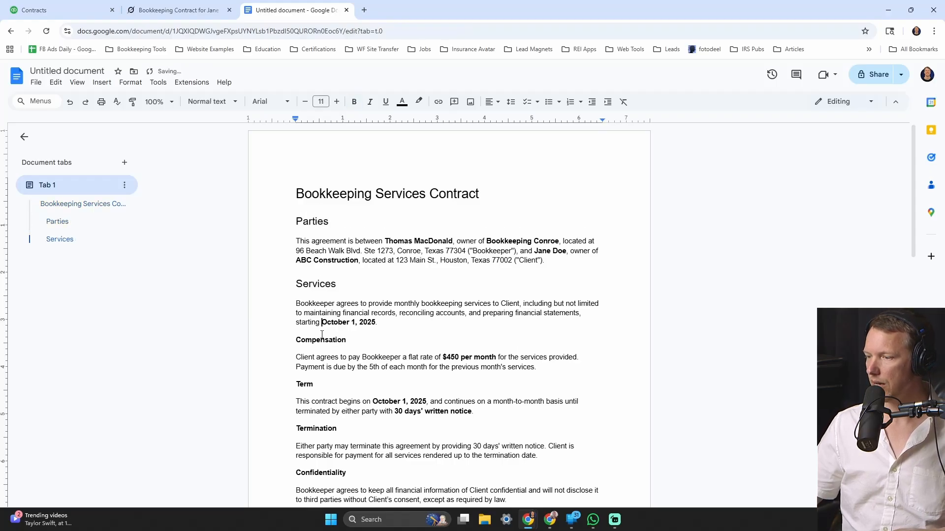
pyautogui.click(325, 340)
pyautogui.hotkey('ctrl', 'alt', '2')
# - Make Term, Termination, Confidentiality, Independent Contractor, Governing Law and Signatures Heading 2 together
pyautogui.scroll(-2, 315, 330)
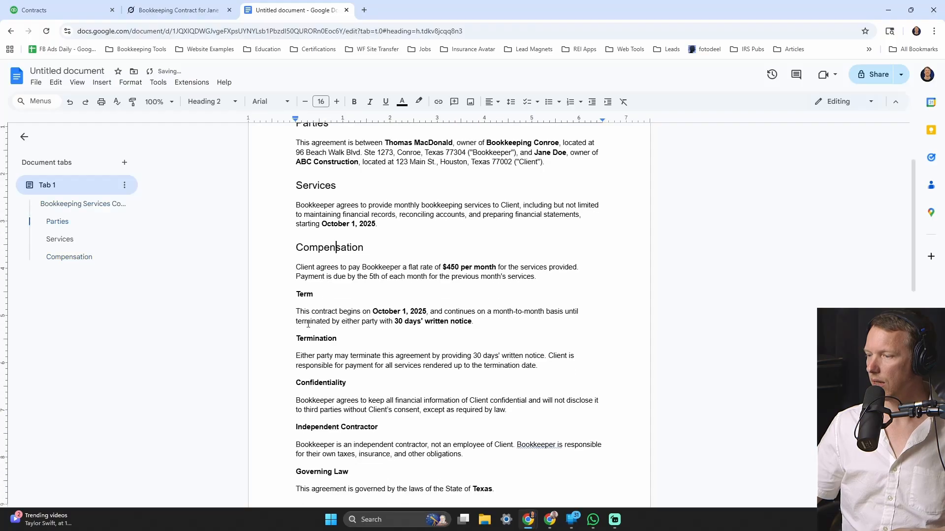
pyautogui.doubleClick(311, 295)
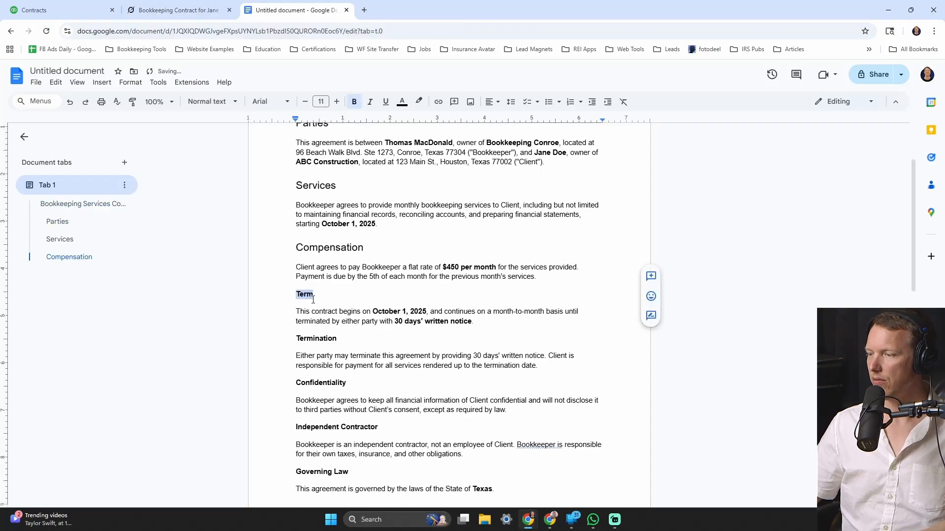
pyautogui.keyDown('ctrl'); pyautogui.doubleClick(320, 339); pyautogui.keyUp('ctrl')
pyautogui.keyDown('ctrl'); pyautogui.doubleClick(319, 383); pyautogui.keyUp('ctrl')
pyautogui.keyDown('ctrl'); pyautogui.doubleClick(343, 427); pyautogui.keyUp('ctrl')
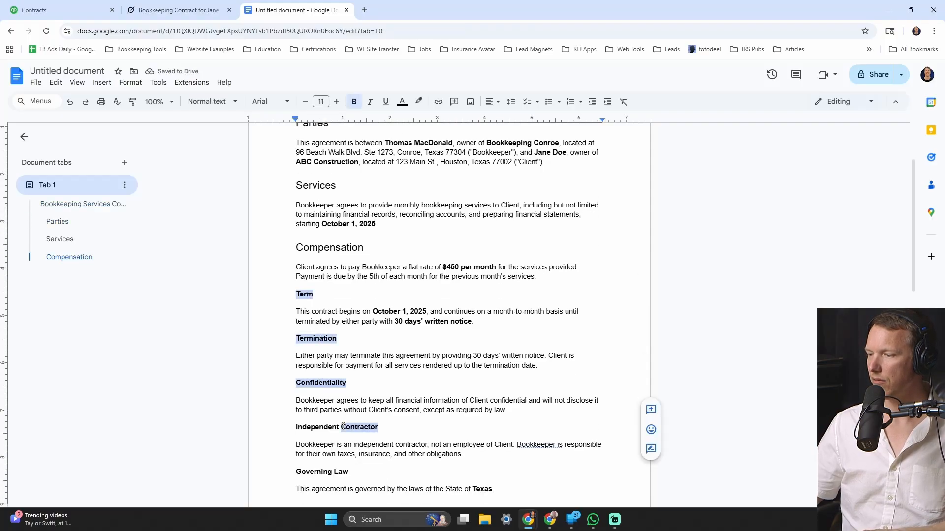
pyautogui.scroll(-3, 338, 380)
pyautogui.keyDown('ctrl'); pyautogui.doubleClick(321, 324); pyautogui.keyUp('ctrl')
pyautogui.scroll(-3, 323, 322)
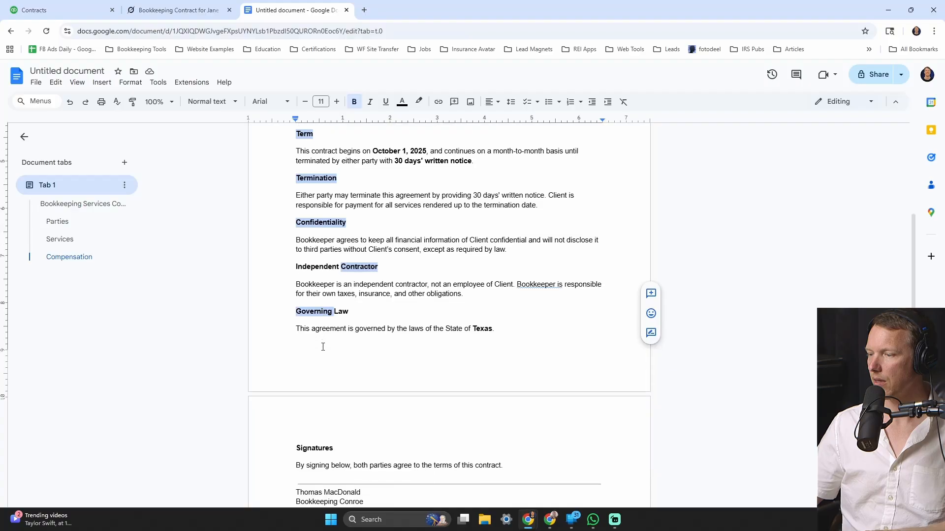
pyautogui.keyDown('ctrl'); pyautogui.doubleClick(323, 314); pyautogui.keyUp('ctrl')
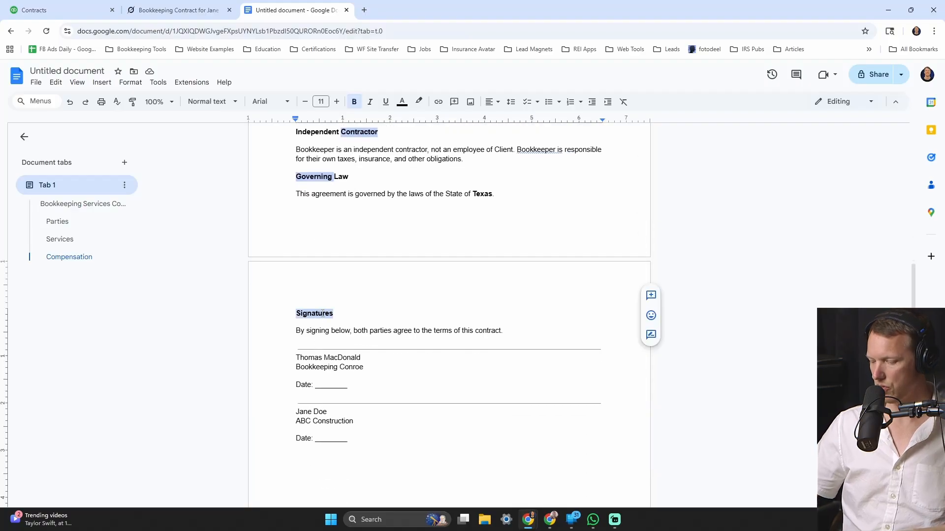
pyautogui.hotkey('ctrl', 'alt', '2')
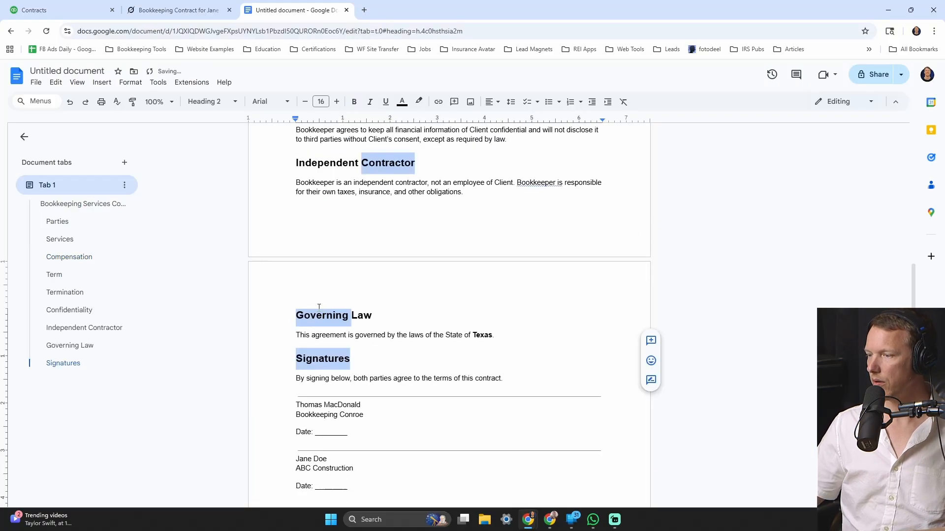
pyautogui.scroll(15, 318, 307)
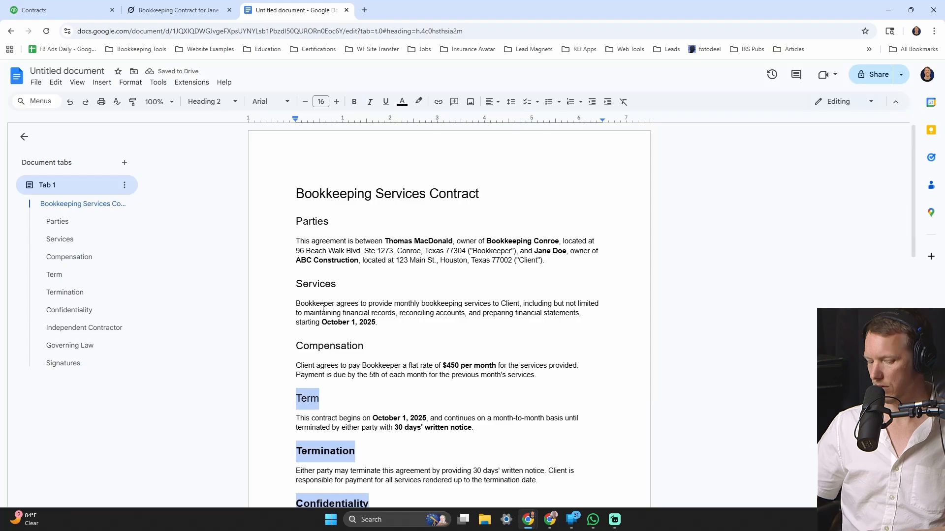
pyautogui.scroll(-5, 323, 309)
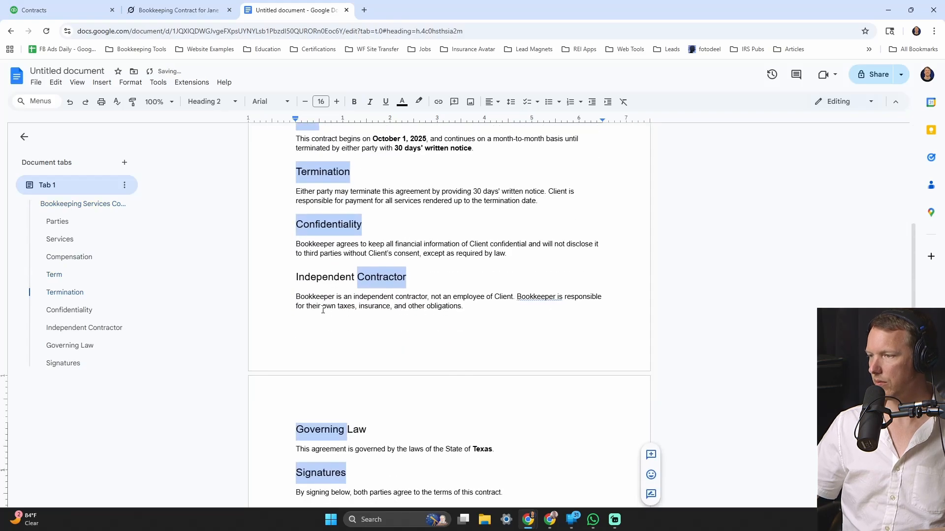
pyautogui.scroll(5, 323, 310)
pyautogui.scroll(-6, 335, 302)
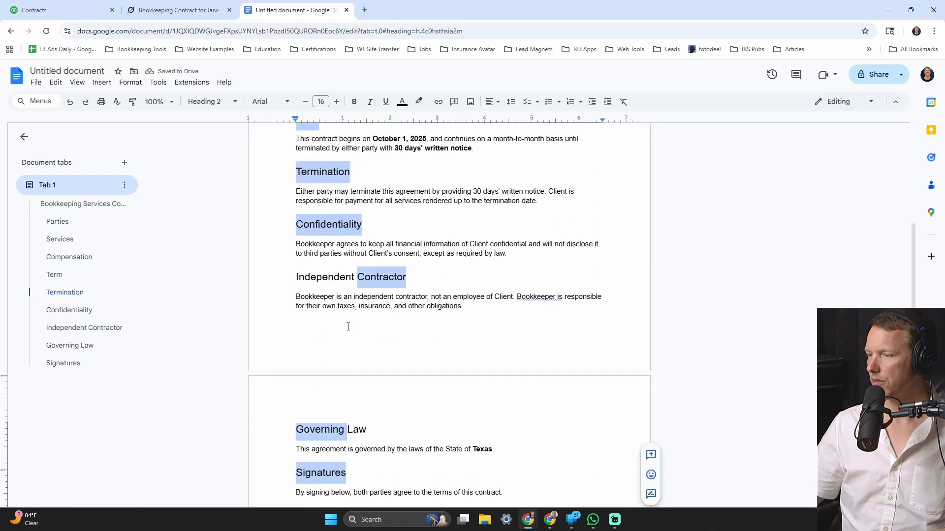
pyautogui.scroll(-3, 373, 370)
pyautogui.click(338, 322)
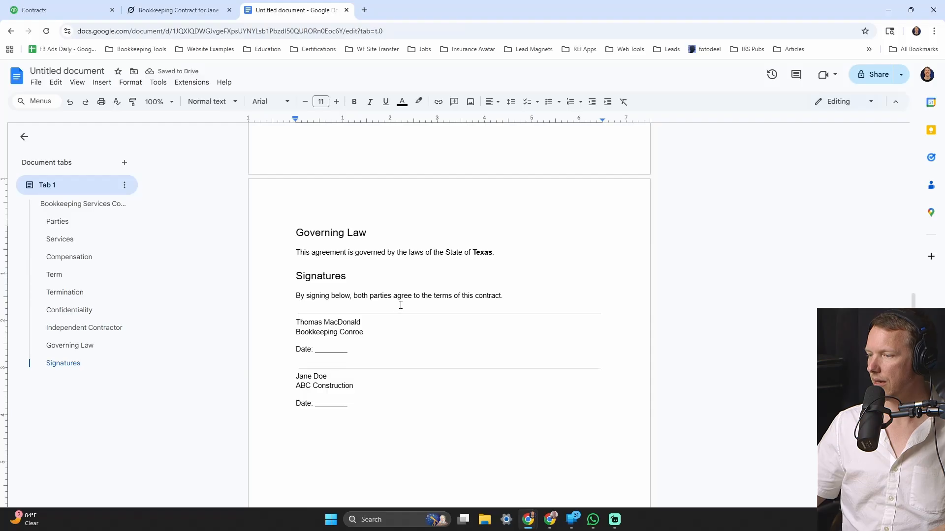
# - Make the bookkeeper's name line Heading 3 and turn the client's name line into a heading
pyautogui.hotkey('ctrl', 'alt', '3')
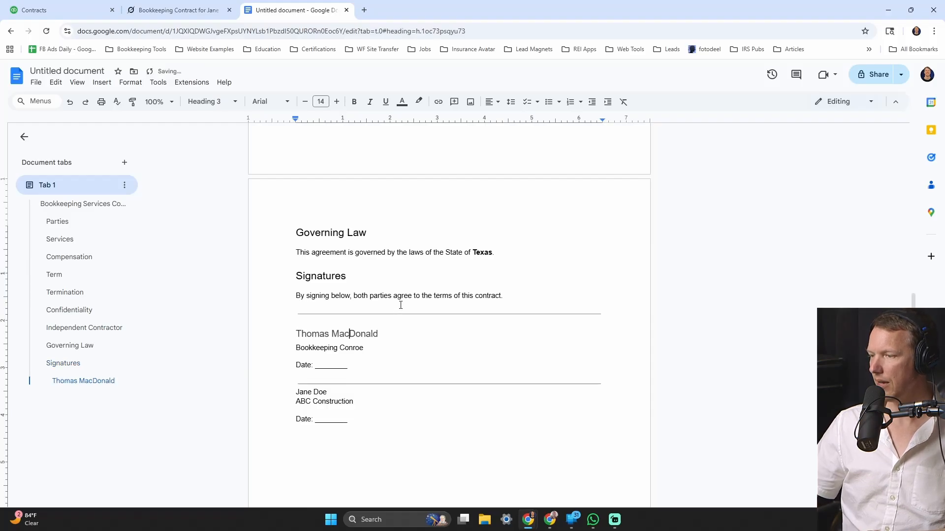
pyautogui.click(319, 384)
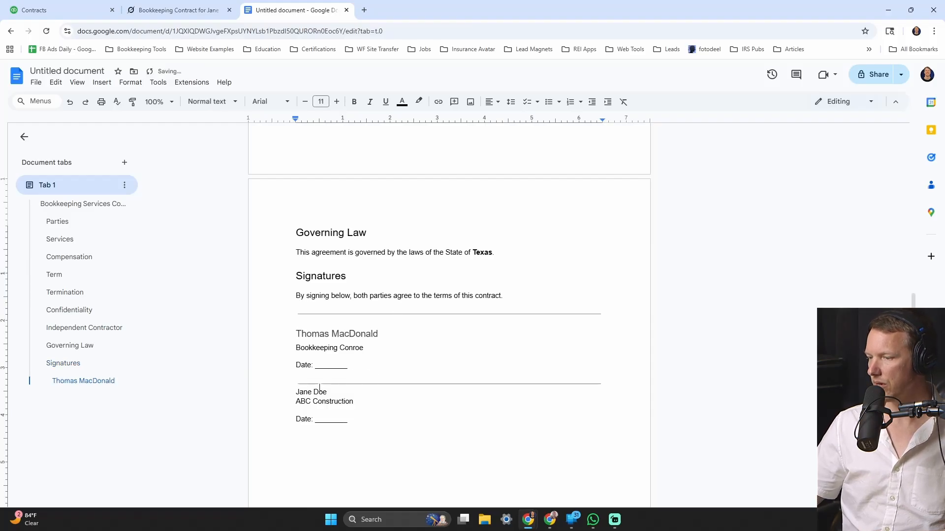
pyautogui.click(322, 392)
pyautogui.hotkey('ctrl', 'alt', '2')
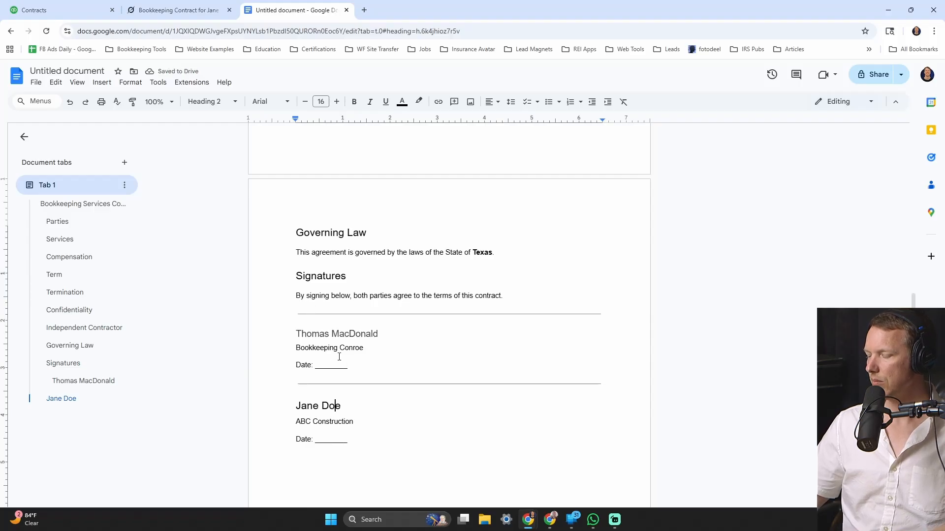
# - Add a long underscored Signature line below the Date line in the bookkeeper's block
pyautogui.tripleClick(297, 366)
pyautogui.hotkey('ctrl', 'c')
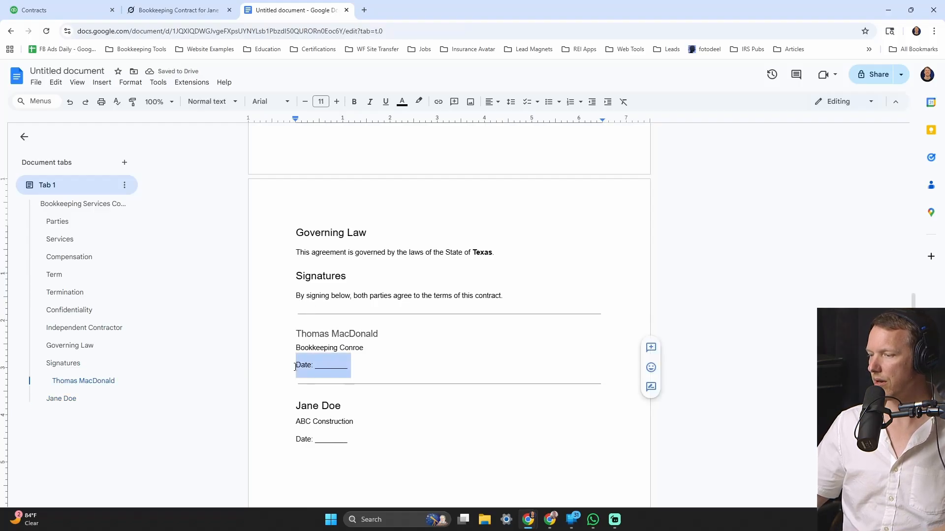
pyautogui.press('Right')
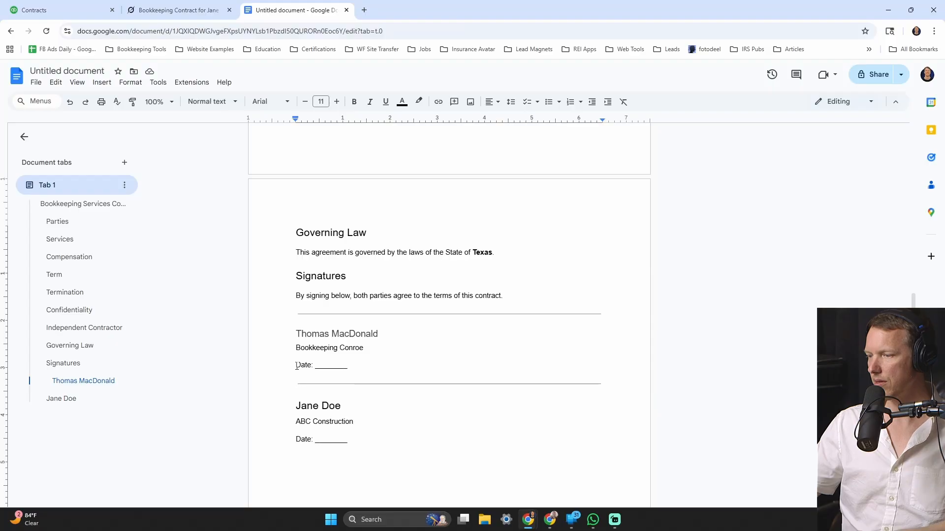
pyautogui.press('Return')
pyautogui.hotkey('ctrl', 'v')
pyautogui.press('Up')
pyautogui.write('Signature')
pyautogui.press('Delete')
pyautogui.press('Delete')
pyautogui.press('Delete')
pyautogui.press('Delete')
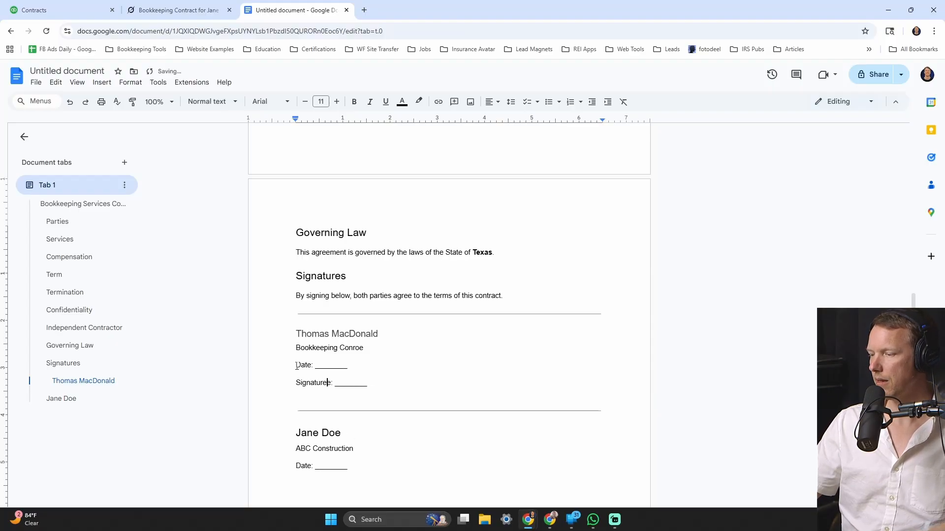
pyautogui.hotkey('shift', 'End')
pyautogui.press('Right')
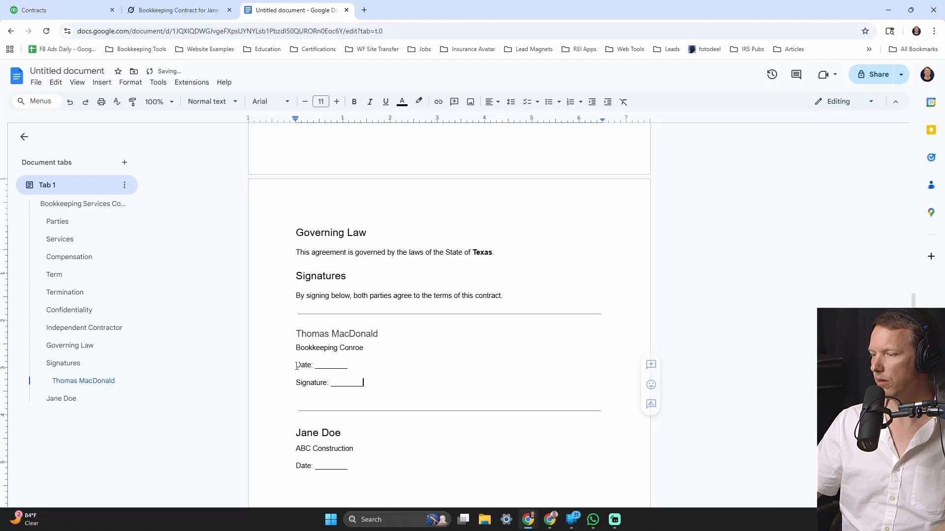
pyautogui.doubleClick(340, 385)
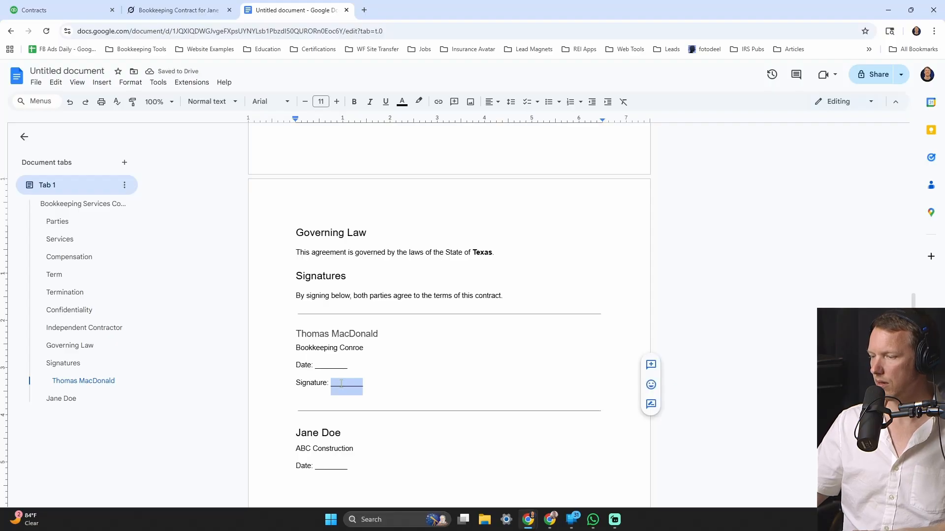
pyautogui.write('________________')
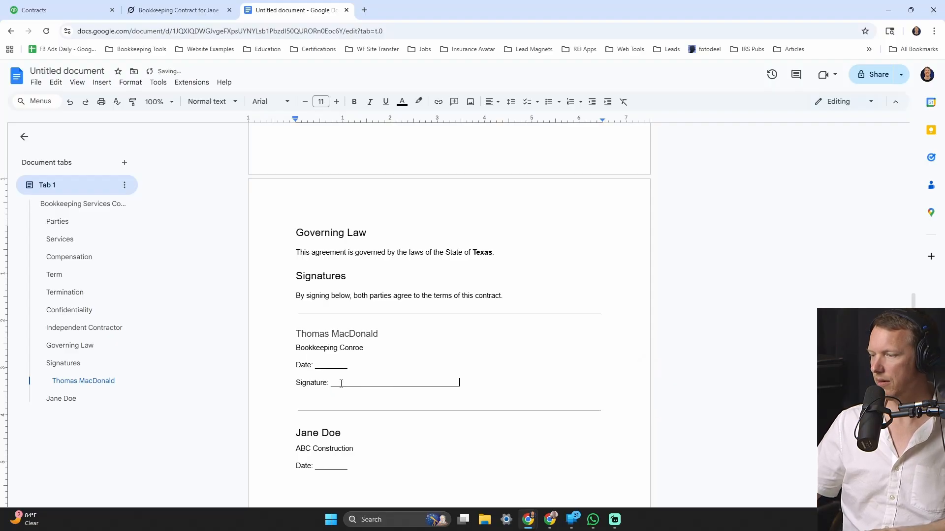
pyautogui.write('________________')
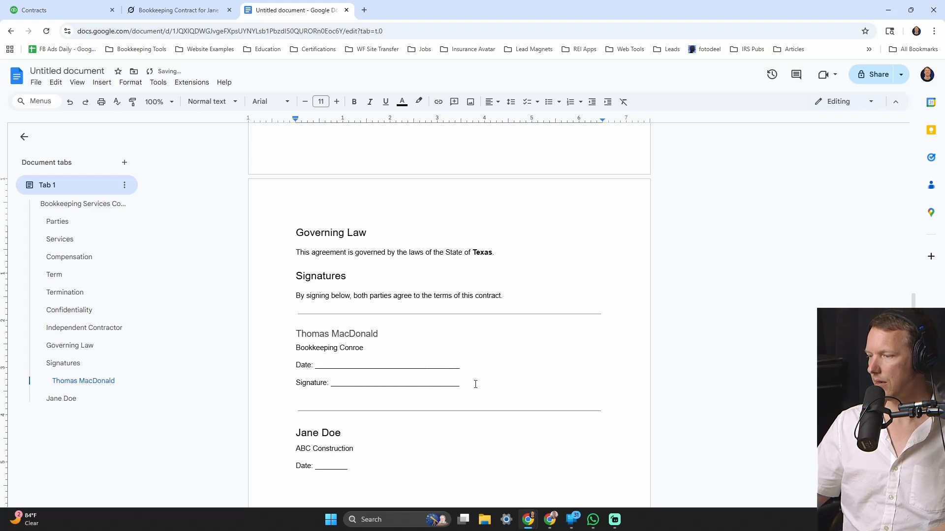
# - Copy the long Date and Signature lines into the client's signature block
pyautogui.moveTo(474, 385); pyautogui.dragTo(274, 361)
pyautogui.hotkey('ctrl', 'c')
pyautogui.scroll(-2, 374, 373)
pyautogui.moveTo(374, 374)
pyautogui.mouseDown()
pyautogui.moveTo(294, 355)
pyautogui.moveTo(295, 369)
pyautogui.mouseUp()
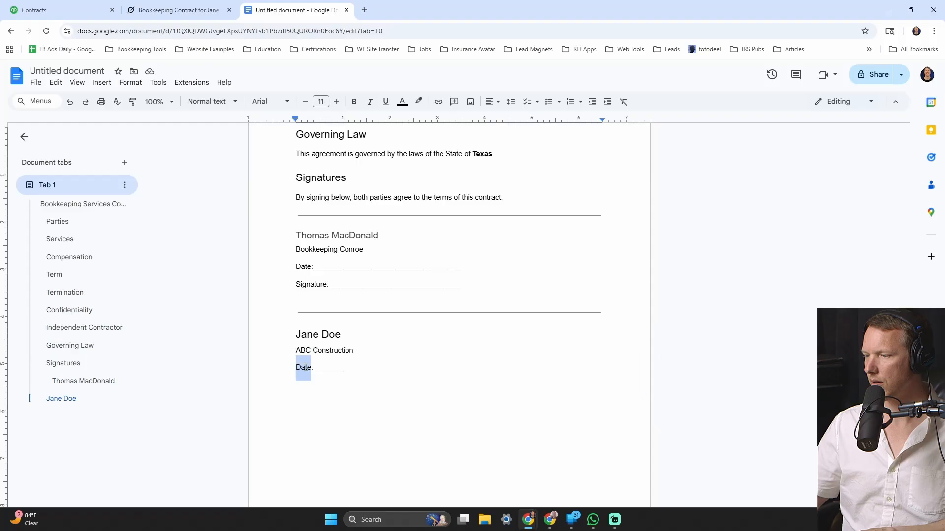
pyautogui.hotkey('ctrl', 'v')
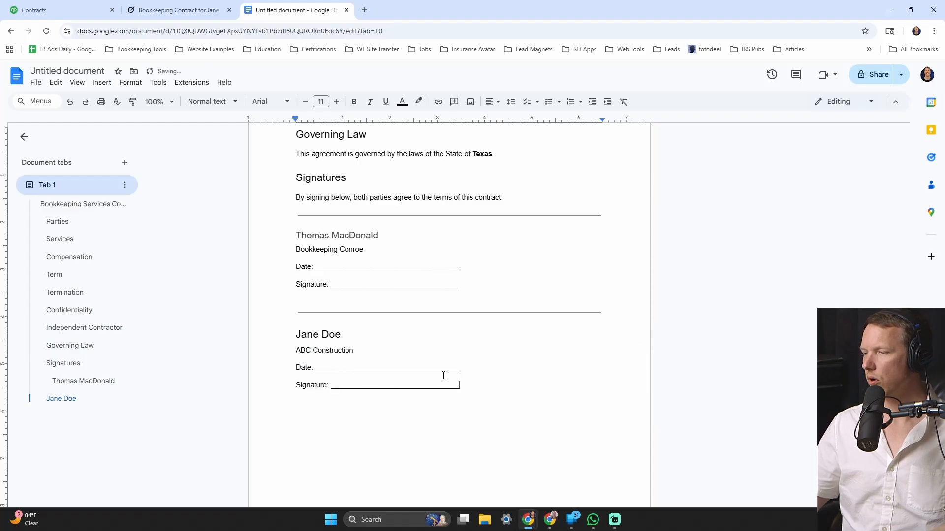
# - Delete the horizontal rules above both signature blocks
pyautogui.click(469, 306)
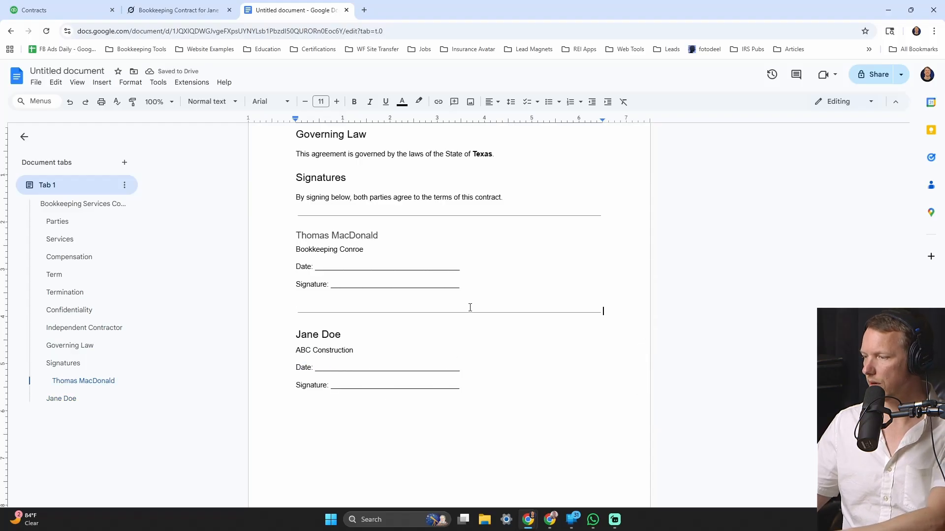
pyautogui.click(466, 312)
pyautogui.press('Delete')
pyautogui.click(443, 212)
pyautogui.press('Delete')
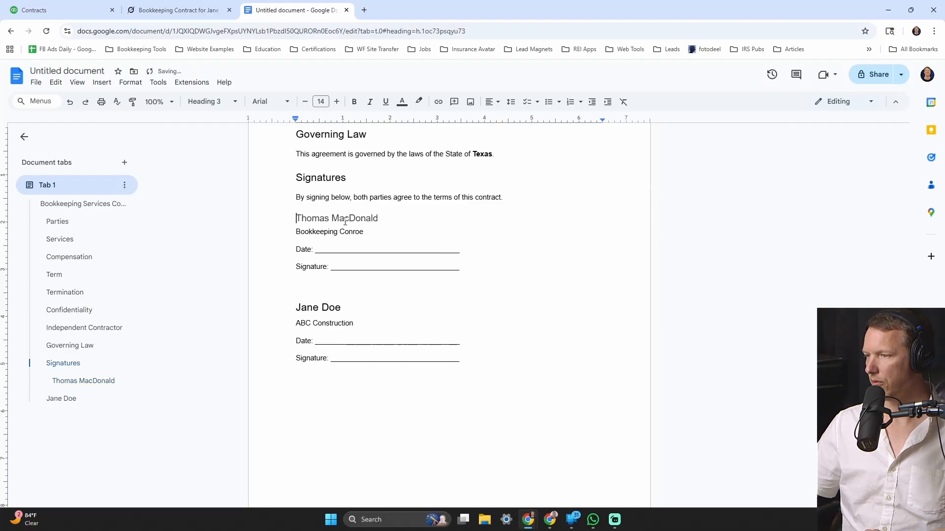
# - Set the client's name heading to Heading 3 to match the bookkeeper's
pyautogui.tripleClick(345, 220)
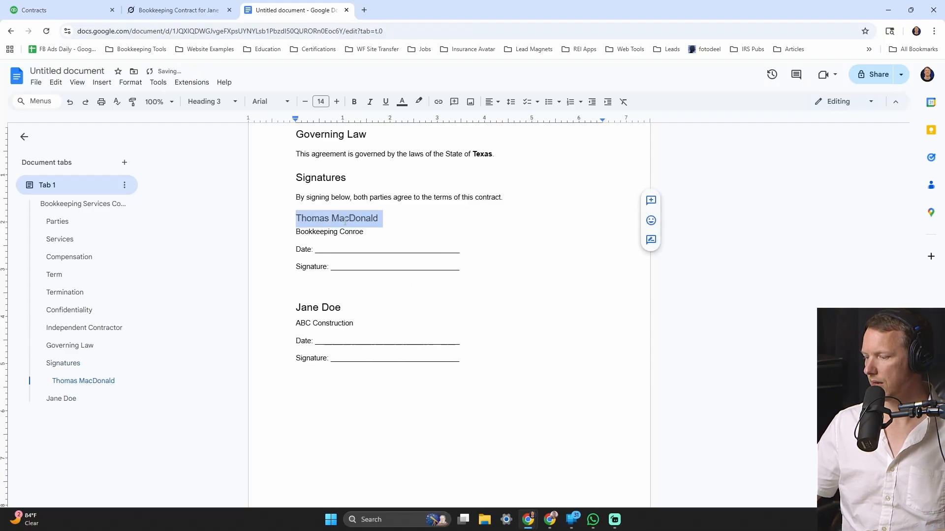
pyautogui.tripleClick(318, 306)
pyautogui.hotkey('ctrl', 'alt', '3')
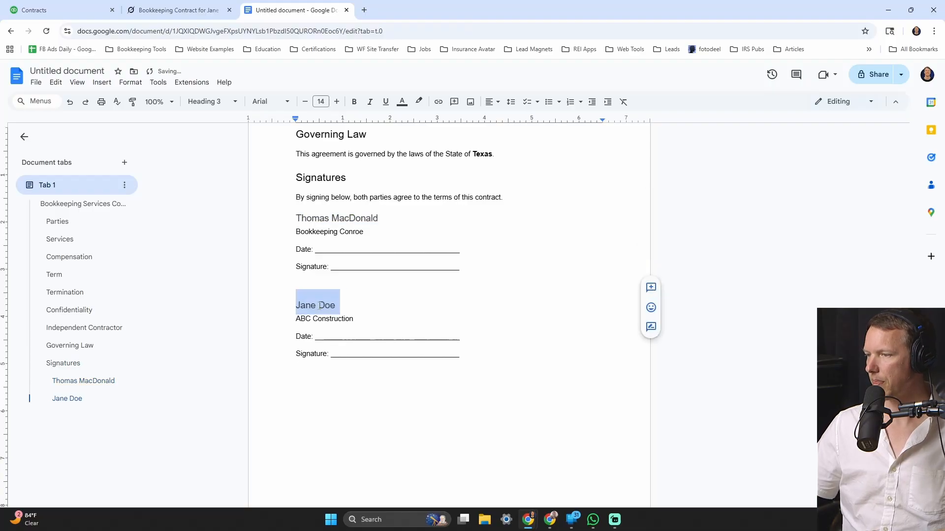
pyautogui.click(388, 279)
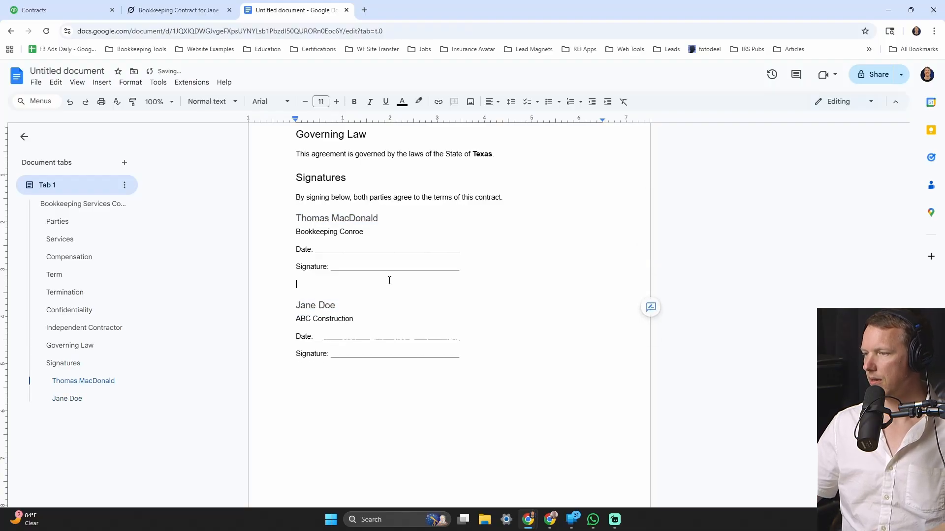
# - Add a blank line after the agreement sentence and double-space the bookkeeper's Date and Signature lines
pyautogui.click(511, 199)
pyautogui.press('Return')
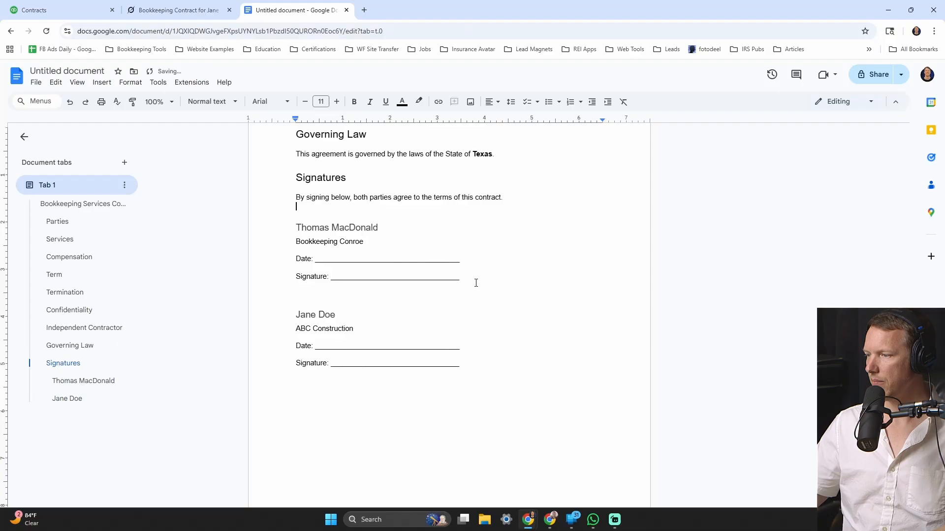
pyautogui.moveTo(475, 283); pyautogui.dragTo(281, 253)
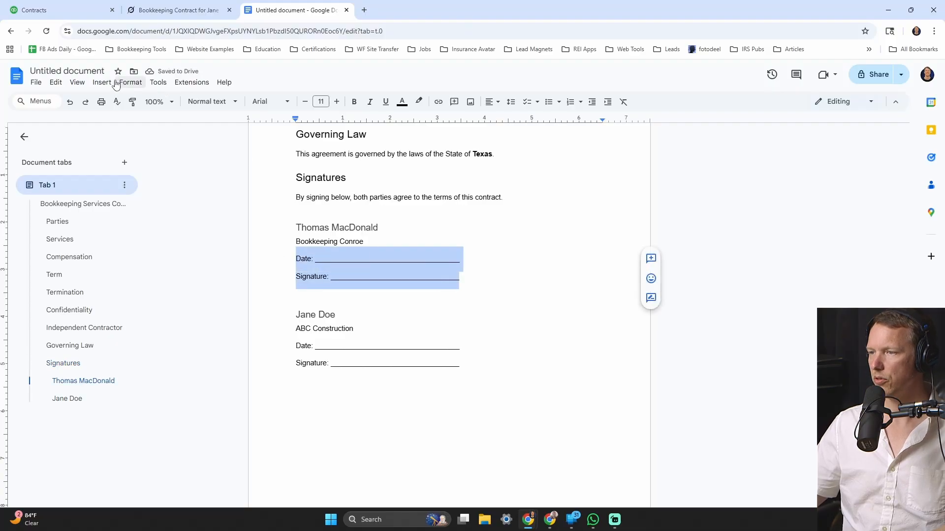
pyautogui.click(134, 82)
pyautogui.moveTo(173, 147)
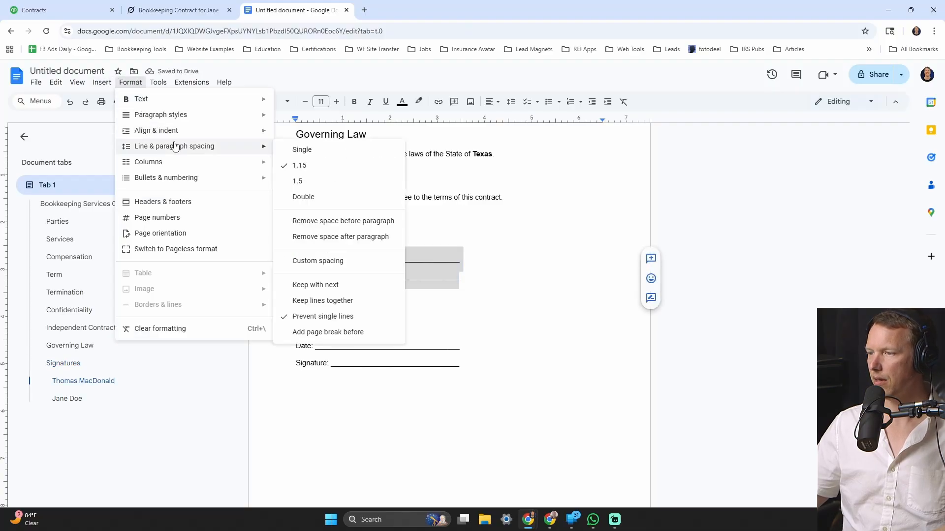
pyautogui.click(319, 202)
# - Double-space the client's Date and Signature lines
pyautogui.click(359, 366)
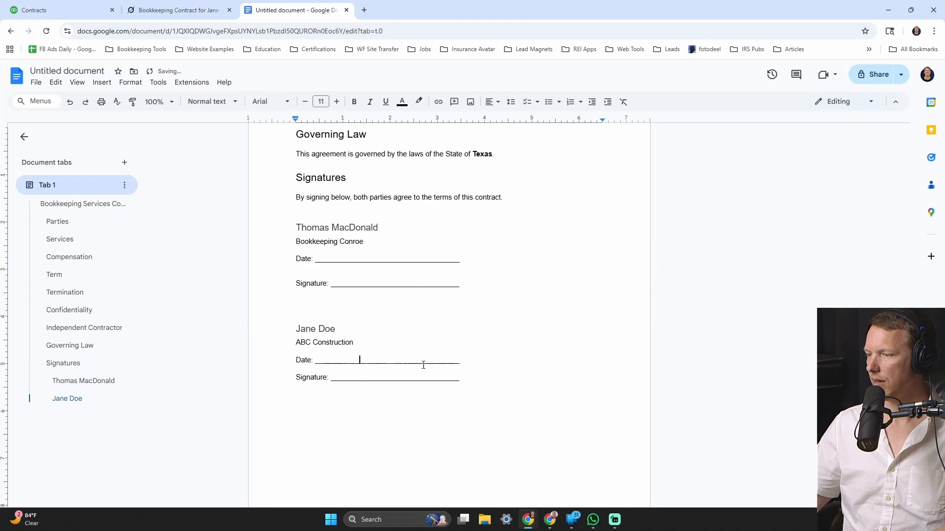
pyautogui.moveTo(474, 381); pyautogui.dragTo(296, 359)
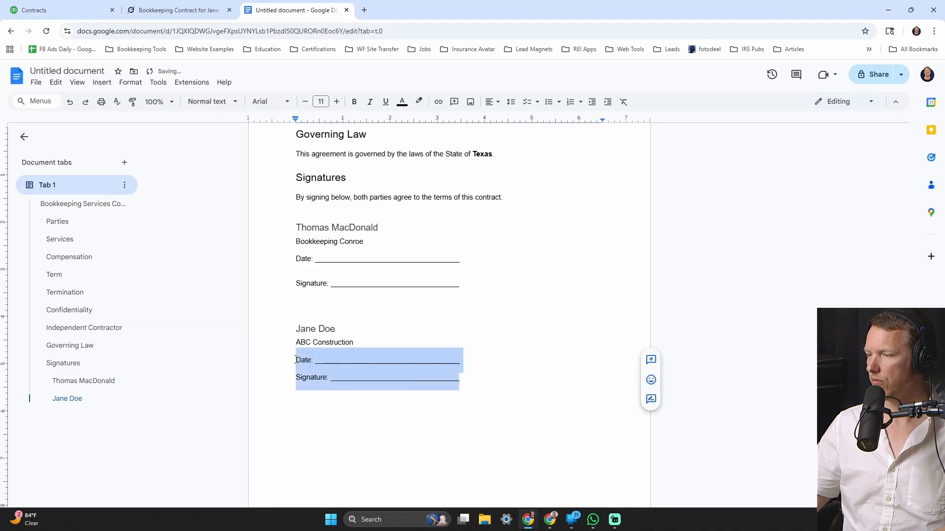
pyautogui.click(131, 82)
pyautogui.click(457, 340)
pyautogui.moveTo(475, 380); pyautogui.dragTo(274, 340)
pyautogui.click(131, 82)
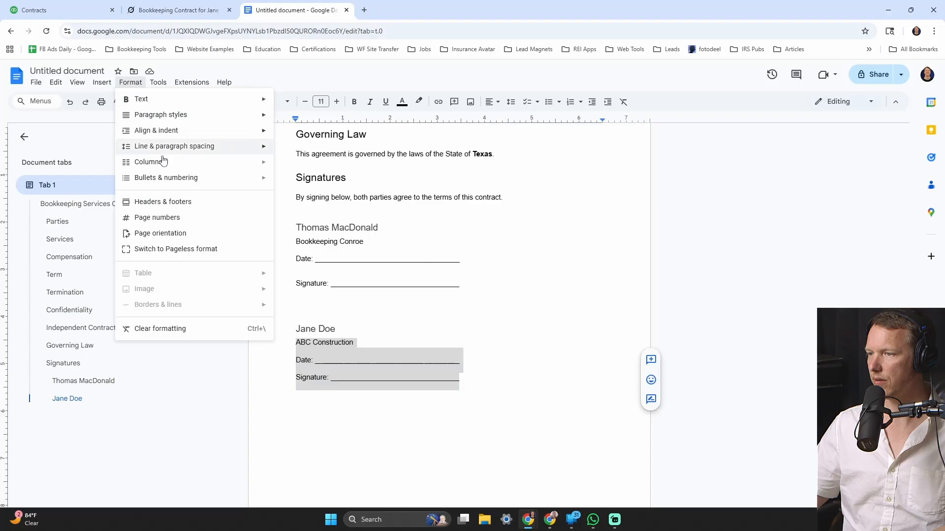
pyautogui.moveTo(168, 146)
pyautogui.click(295, 194)
pyautogui.click(448, 258)
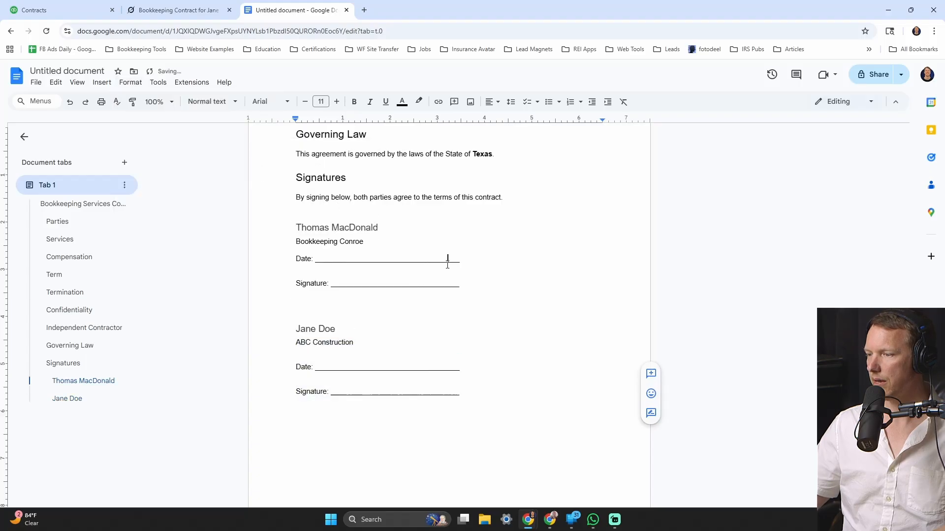
# - Double-space the bookkeeper's whole block from the company line to Signature
pyautogui.moveTo(462, 302)
pyautogui.mouseDown()
pyautogui.moveTo(302, 256)
pyautogui.moveTo(294, 240)
pyautogui.mouseUp()
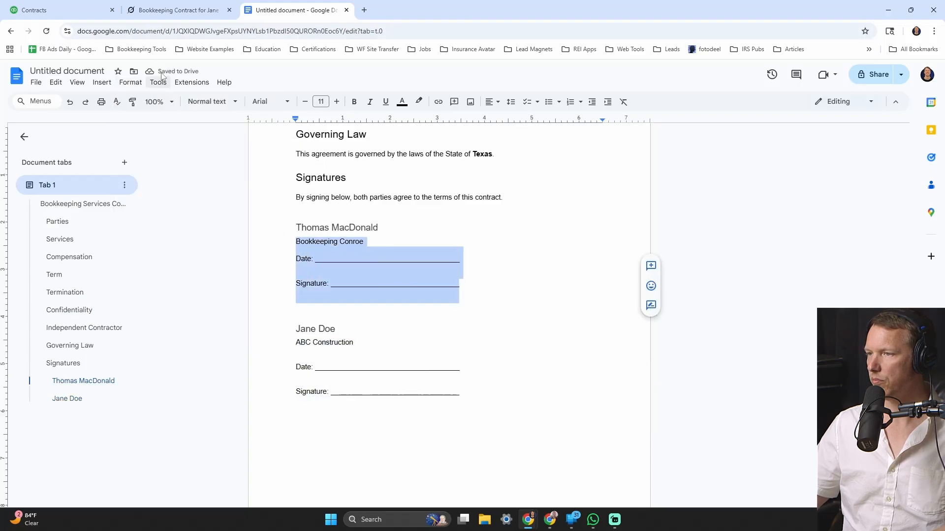
pyautogui.click(136, 87)
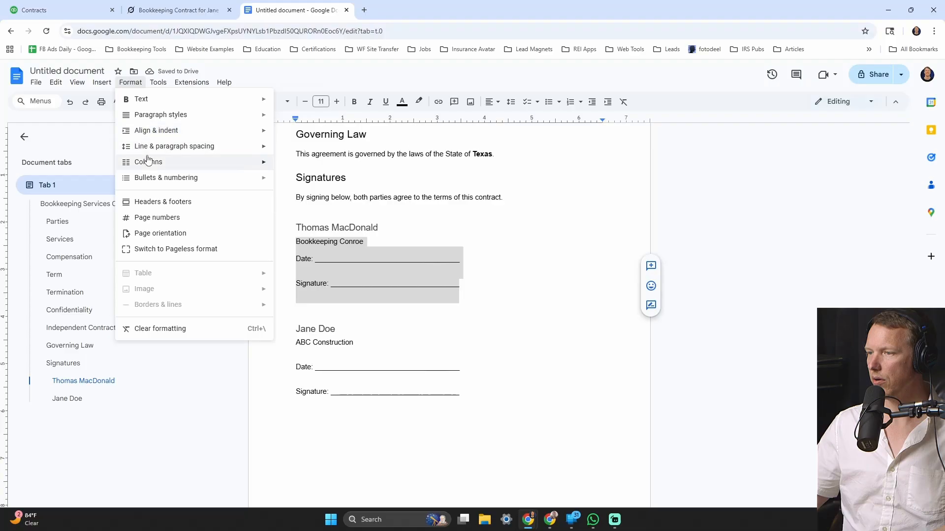
pyautogui.moveTo(215, 155)
pyautogui.click(325, 196)
pyautogui.click(469, 268)
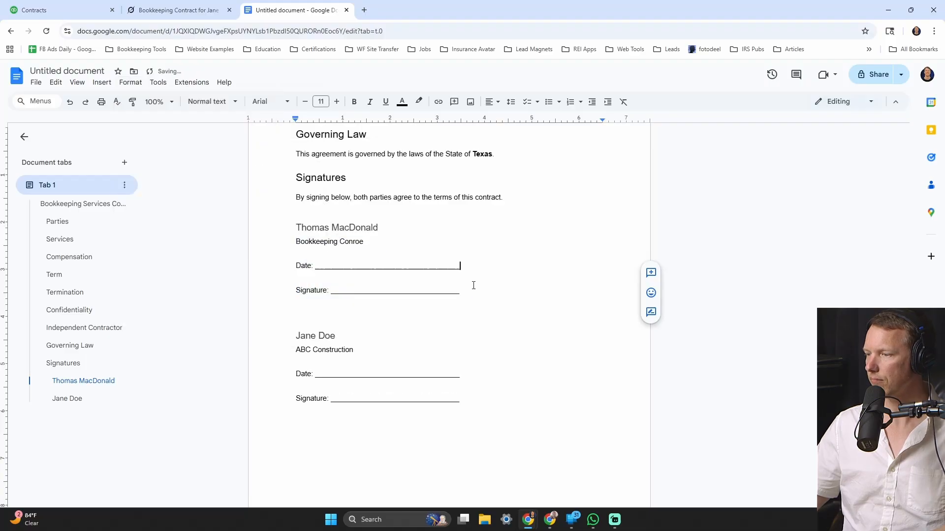
# - Put "Owner," before Bookkeeping Conroe and ABC Construction in the signature blocks
pyautogui.click(409, 250)
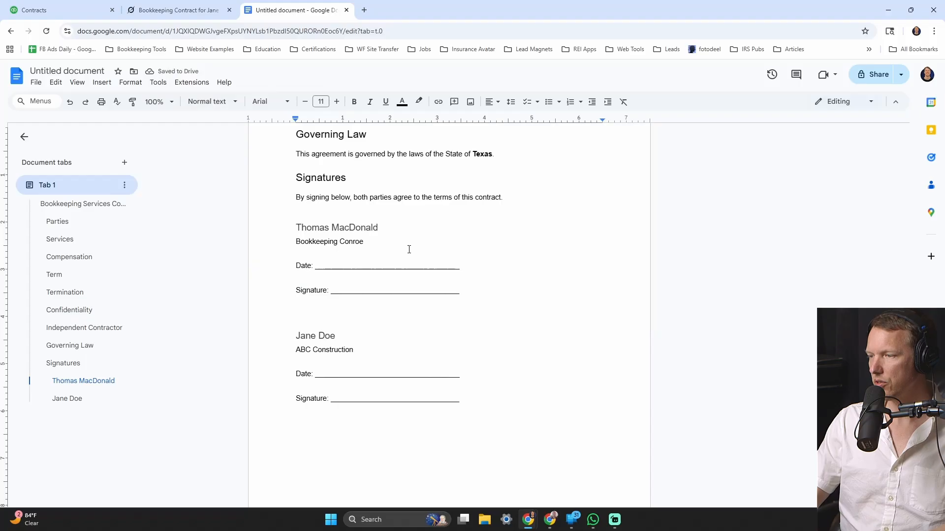
pyautogui.write('Owner,')
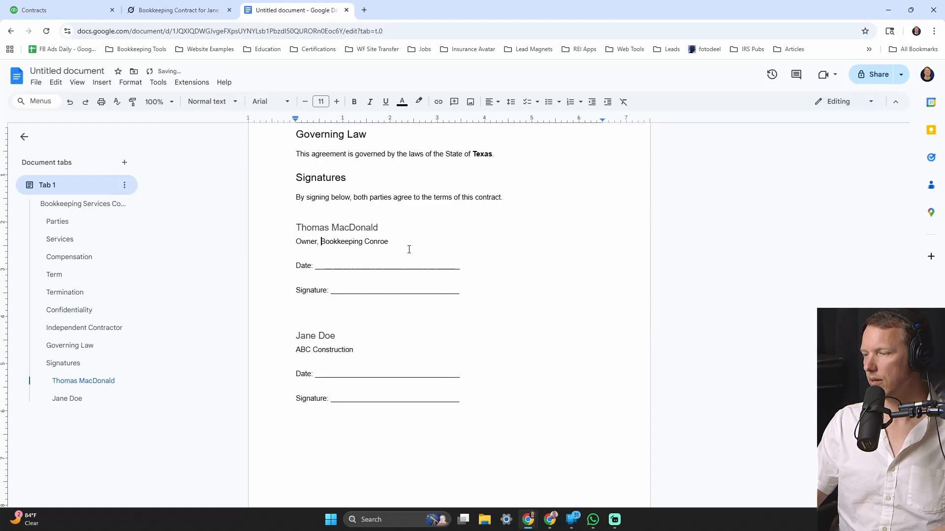
pyautogui.click(378, 339)
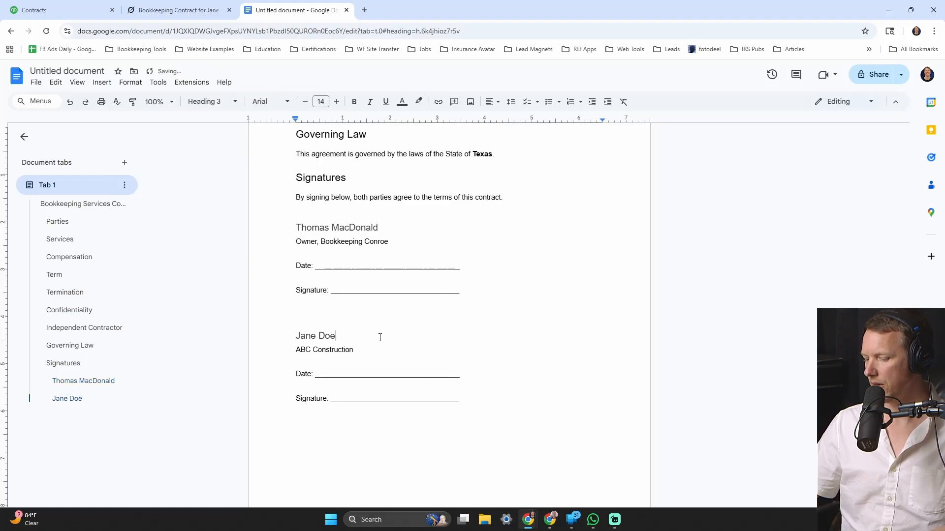
pyautogui.press('Down')
pyautogui.write('Pwner,')
pyautogui.press('BackSpace')
pyautogui.press('BackSpace')
pyautogui.press('BackSpace')
pyautogui.press('BackSpace')
pyautogui.press('BackSpace')
pyautogui.press('BackSpace')
pyautogui.press('BackSpace')
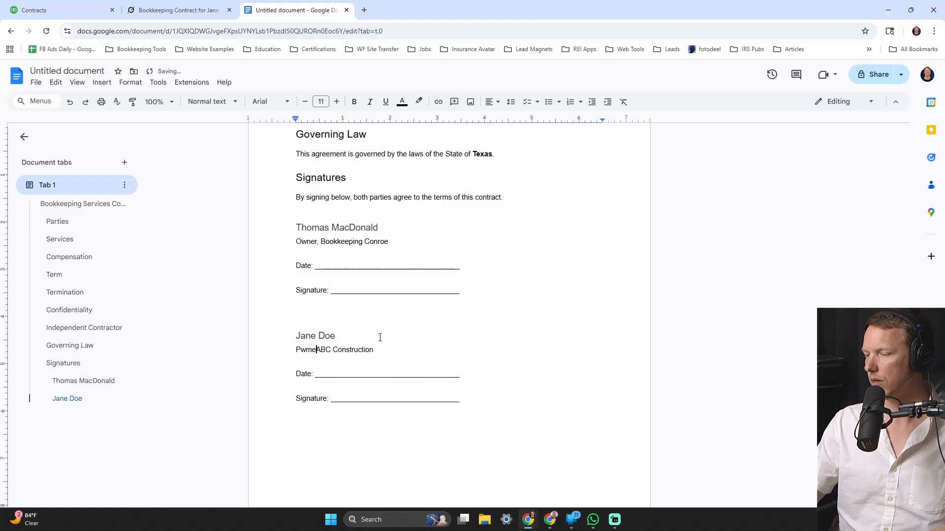
pyautogui.write('P')
pyautogui.hotkey('ctrl', 'z')
pyautogui.hotkey('ctrl', 'z')
pyautogui.hotkey('ctrl', 'z')
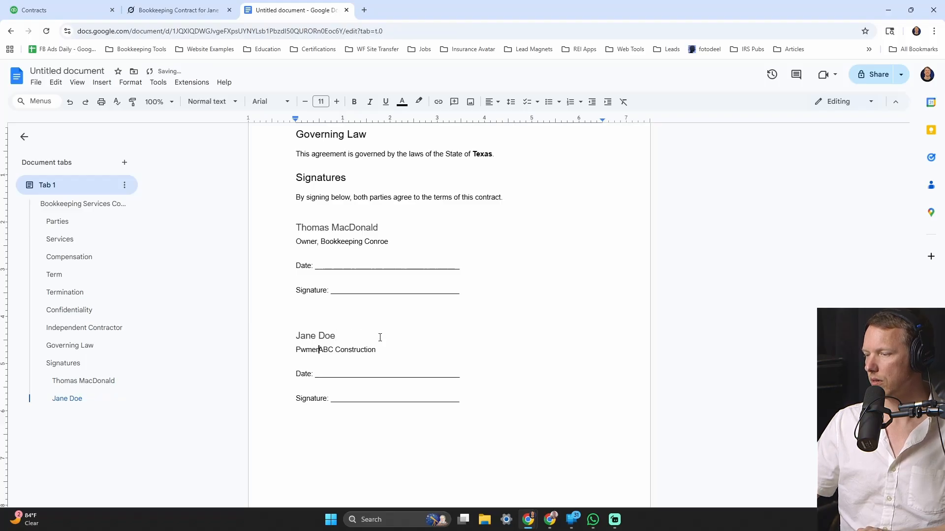
pyautogui.press('Delete')
pyautogui.press('Delete')
pyautogui.press('Delete')
pyautogui.press('Delete')
pyautogui.press('Delete')
pyautogui.write('Owner')
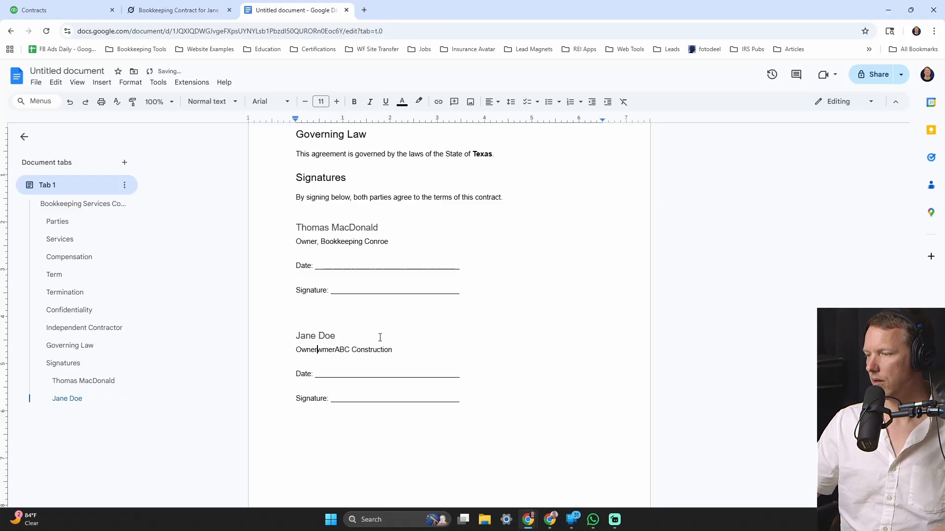
pyautogui.write(',')
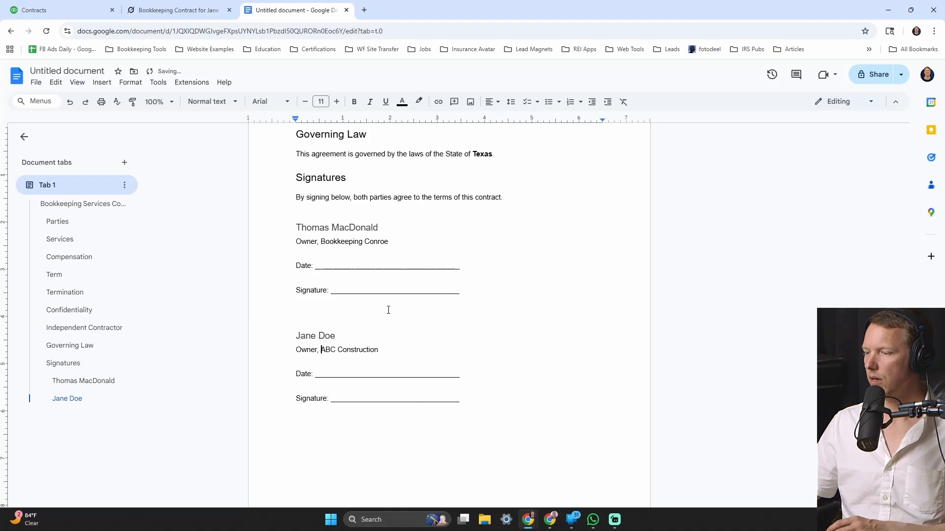
pyautogui.scroll(15, 388, 310)
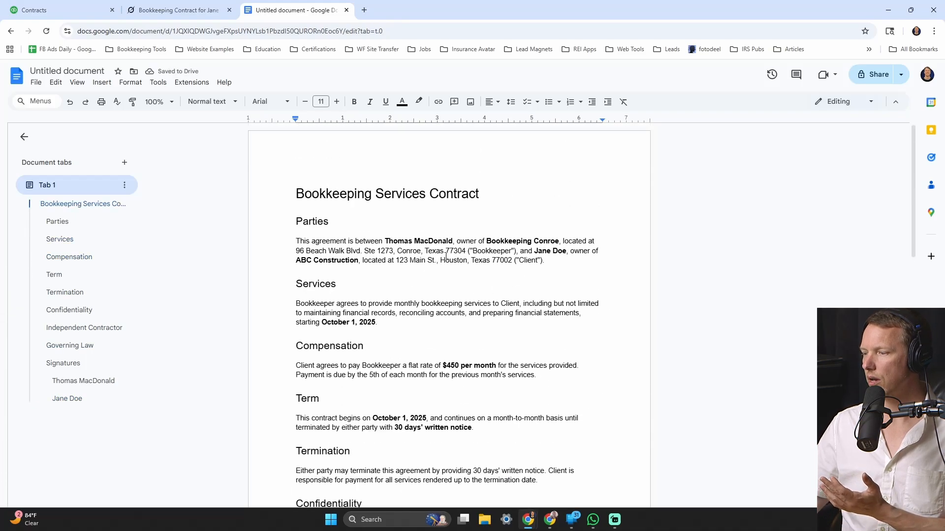
# - Retitle the Google Doc to 'Bookkeeping Services Contract - ABC Construction'
pyautogui.scroll(-4, 446, 257)
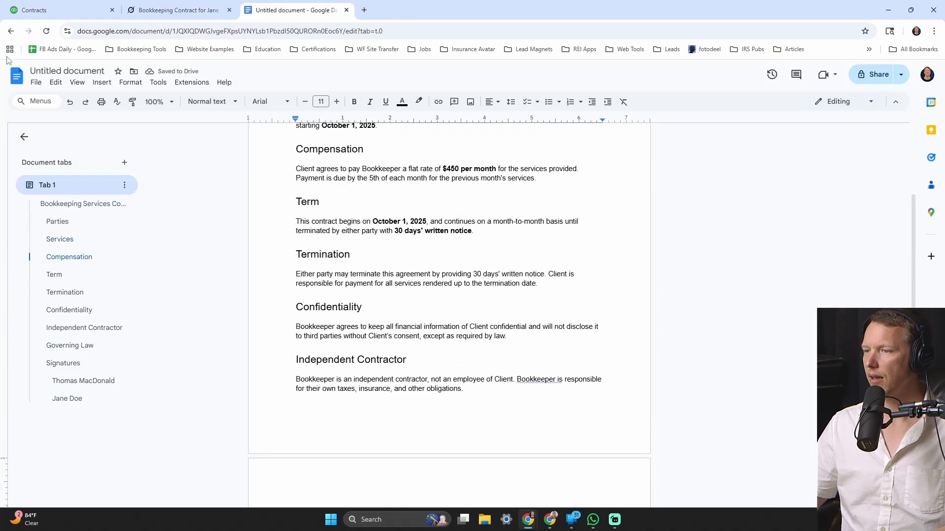
pyautogui.click(46, 72)
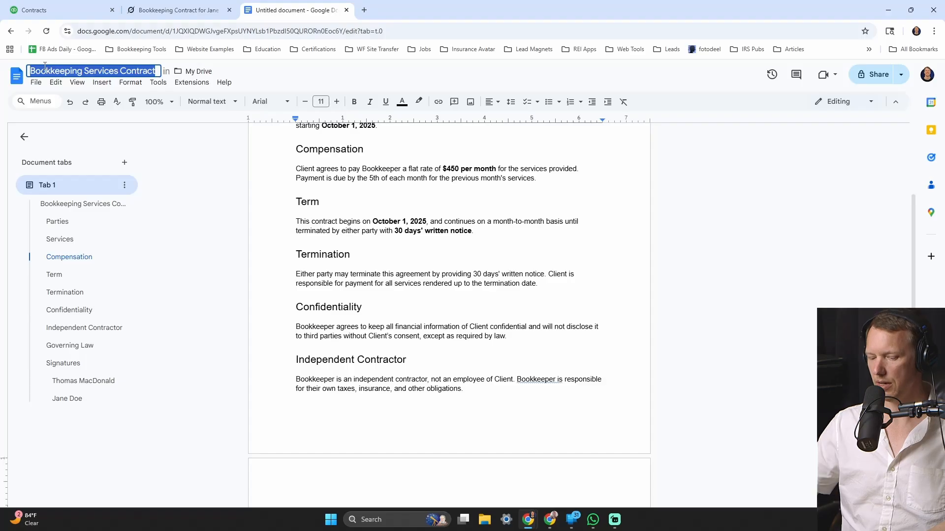
pyautogui.press('Right')
pyautogui.write('-')
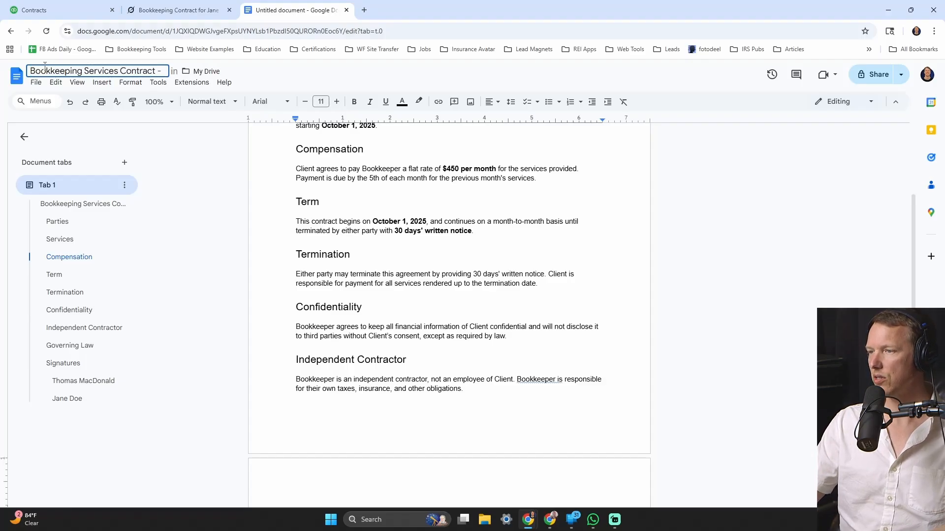
pyautogui.press('capslock')
pyautogui.write('ABC C')
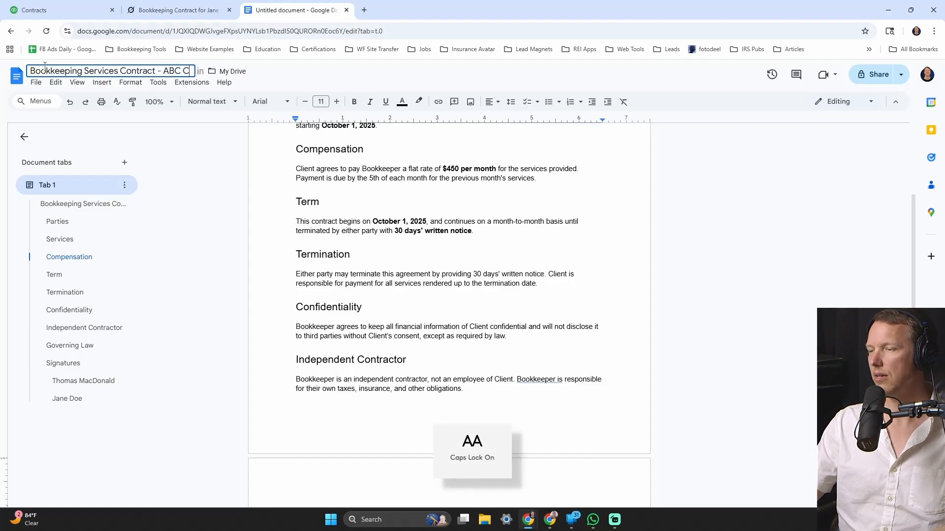
pyautogui.press('capslock')
pyautogui.write('Construction')
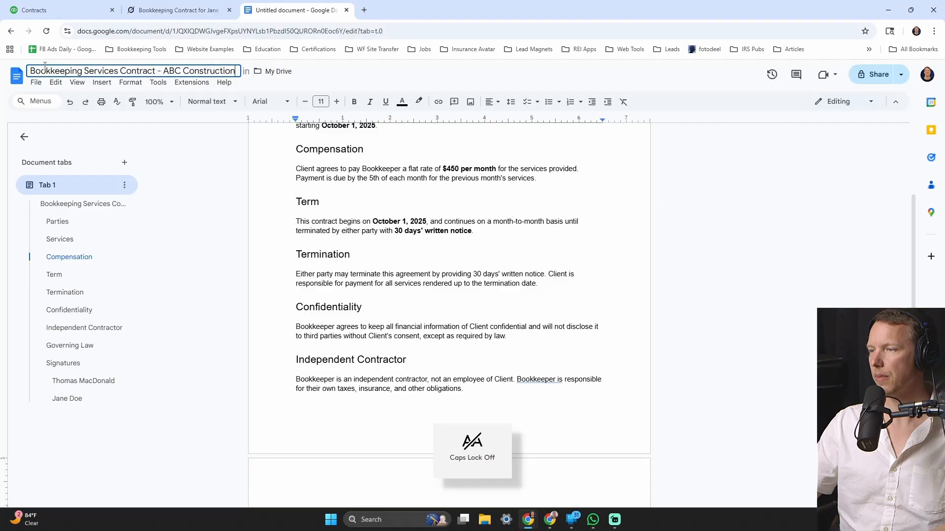
pyautogui.press('Return')
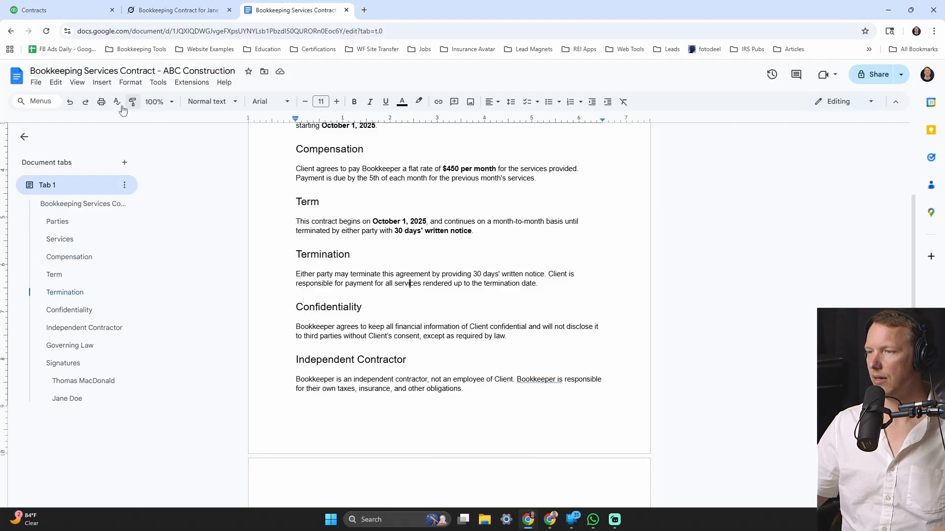
# - Download the contract as a PDF into Downloads and return to the QuickBooks contracts page
pyautogui.click(35, 83)
pyautogui.moveTo(67, 186)
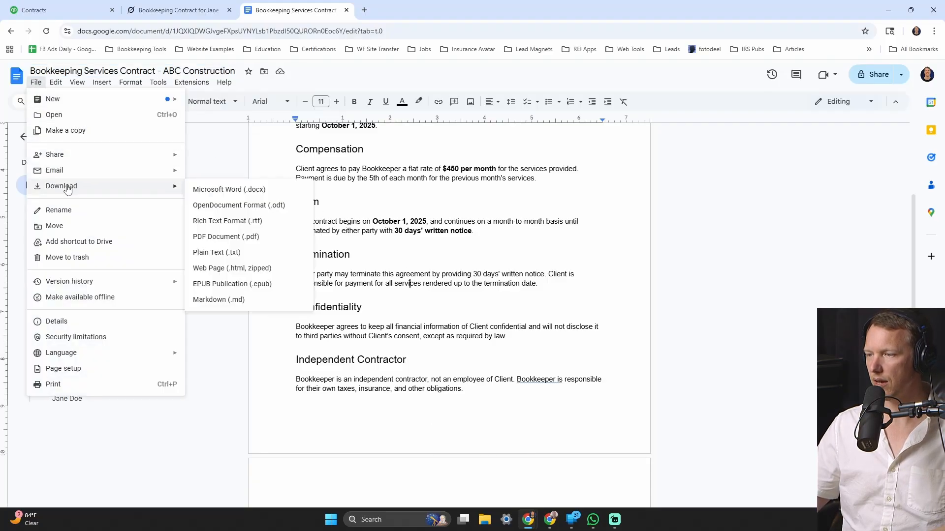
pyautogui.click(236, 237)
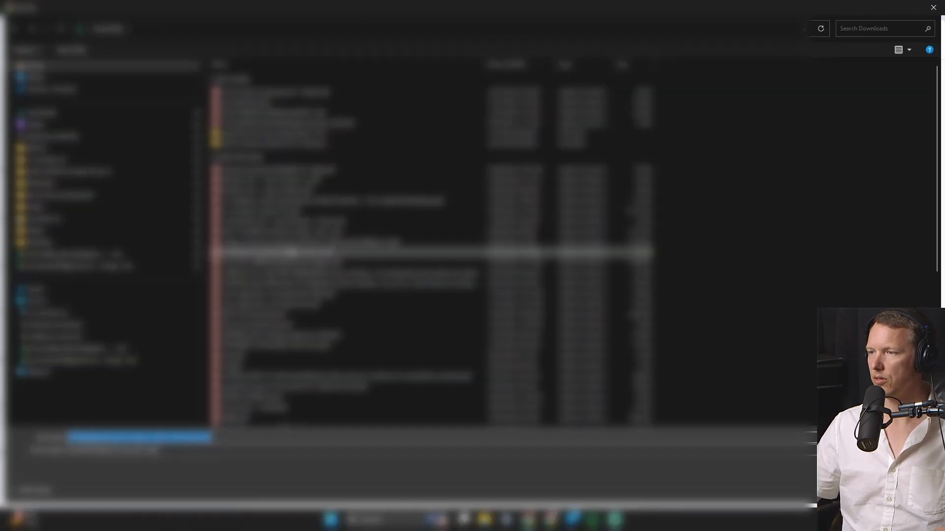
pyautogui.press('Return')
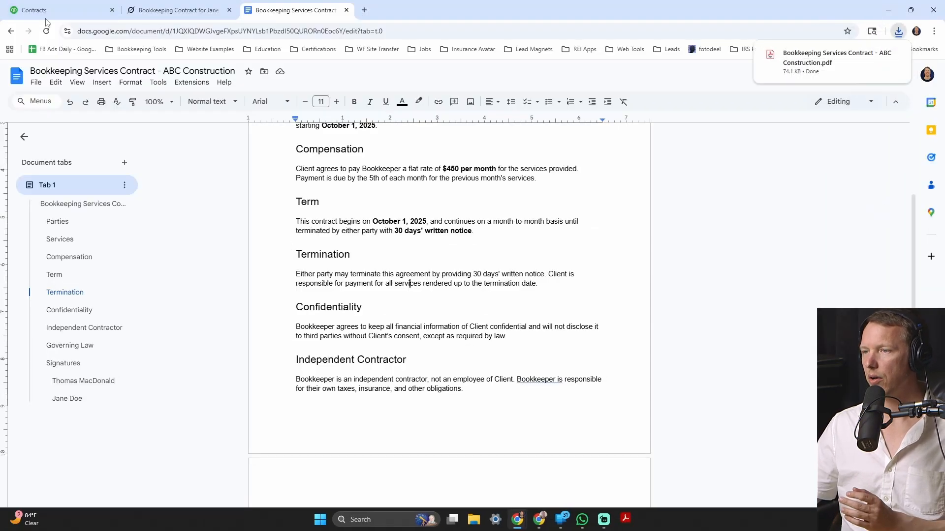
pyautogui.click(46, 12)
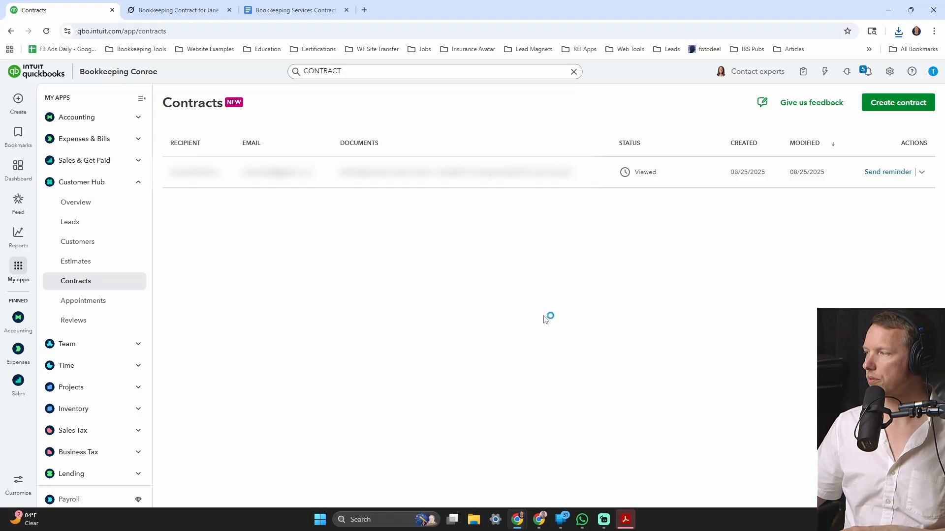
# - Start a new contract and add the contact as a new customer with their e-mail address
pyautogui.click(913, 104)
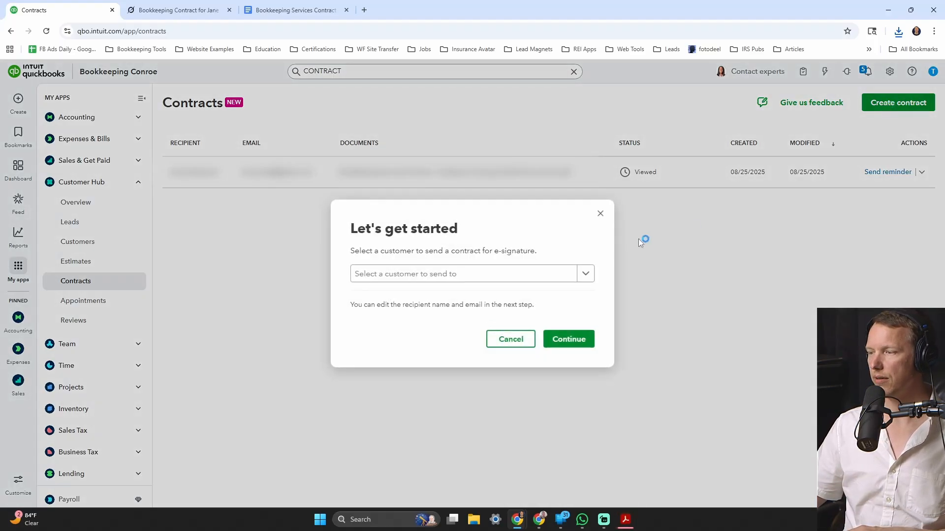
pyautogui.click(487, 277)
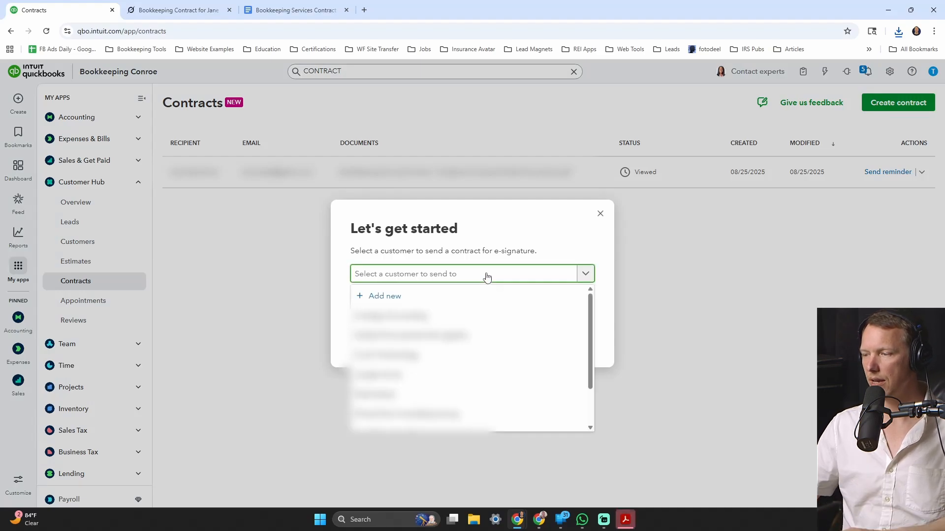
pyautogui.write('Jane Dow')
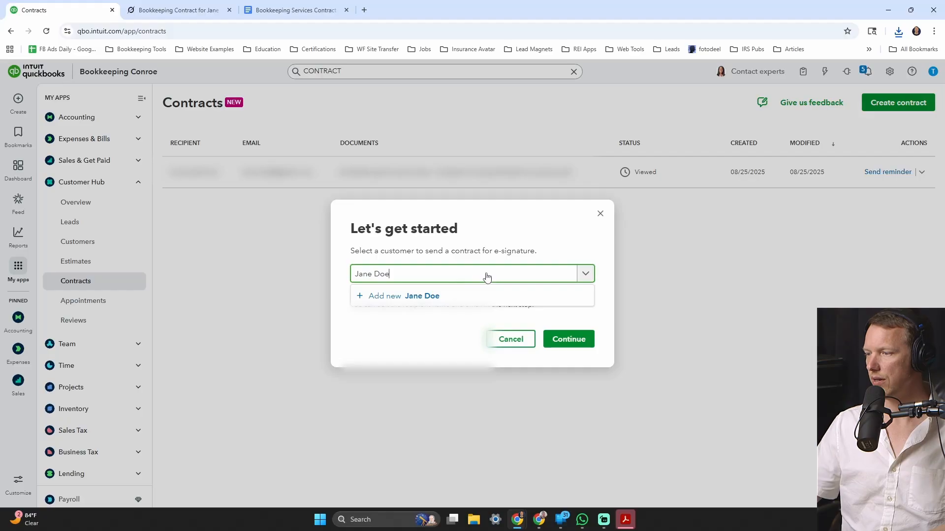
pyautogui.click(396, 297)
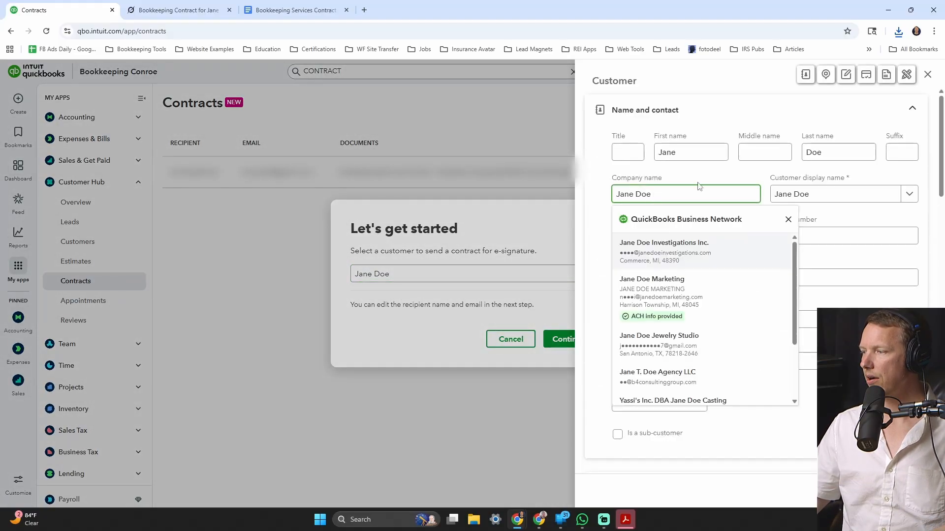
pyautogui.click(789, 220)
pyautogui.click(694, 235)
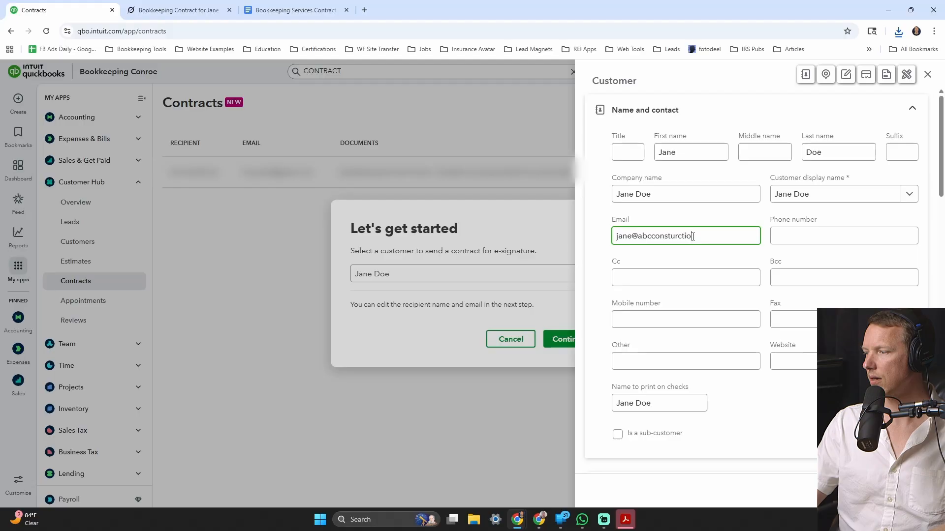
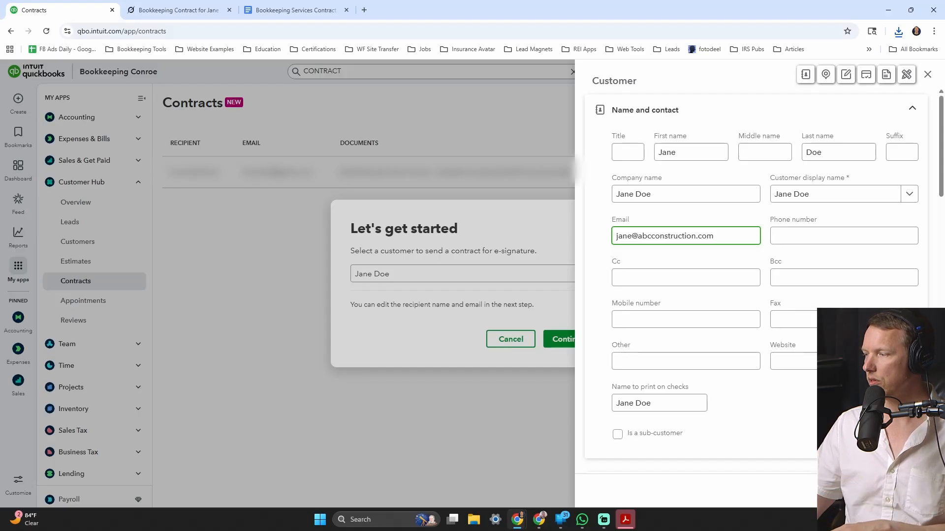
# - Change the new customer's display name to 'ABC Construction' and save the customer
pyautogui.tripleClick(803, 196)
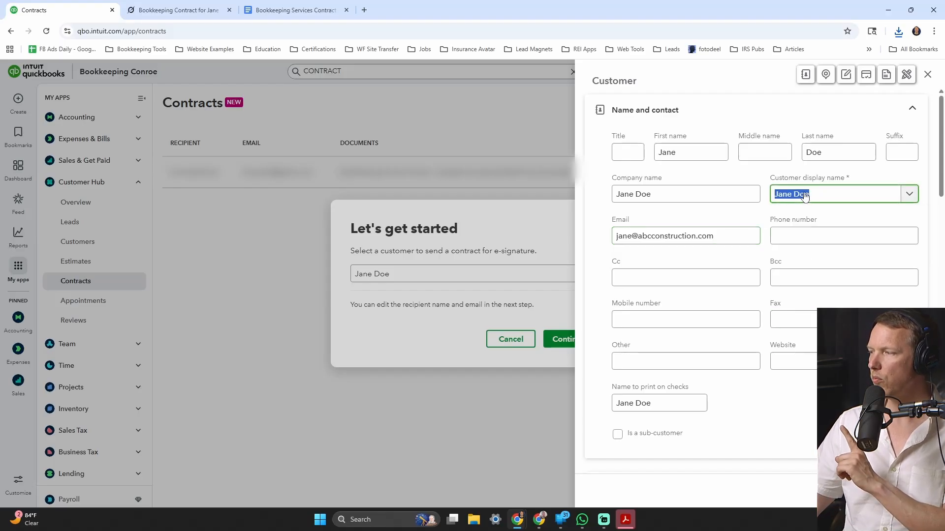
pyautogui.moveTo(638, 235); pyautogui.dragTo(730, 235)
pyautogui.hotkey('ctrl', 'c')
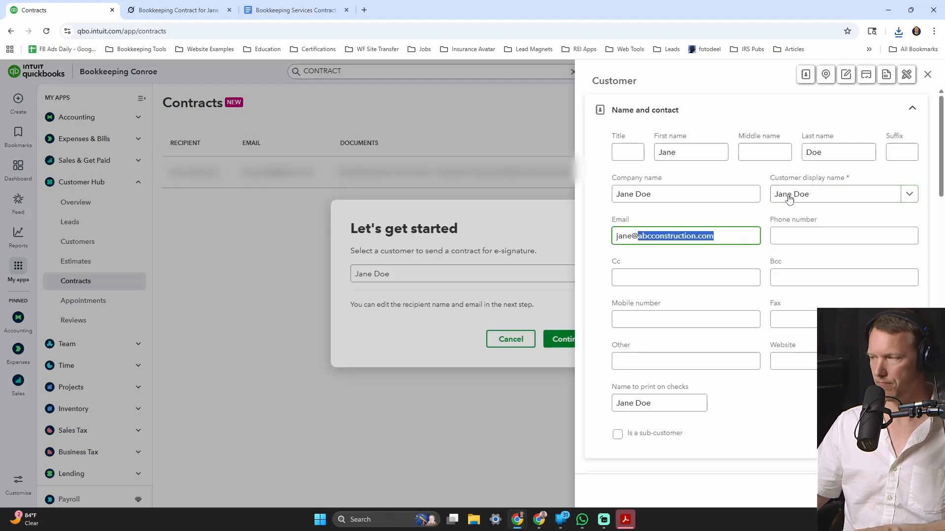
pyautogui.tripleClick(819, 194)
pyautogui.hotkey('ctrl', 'v')
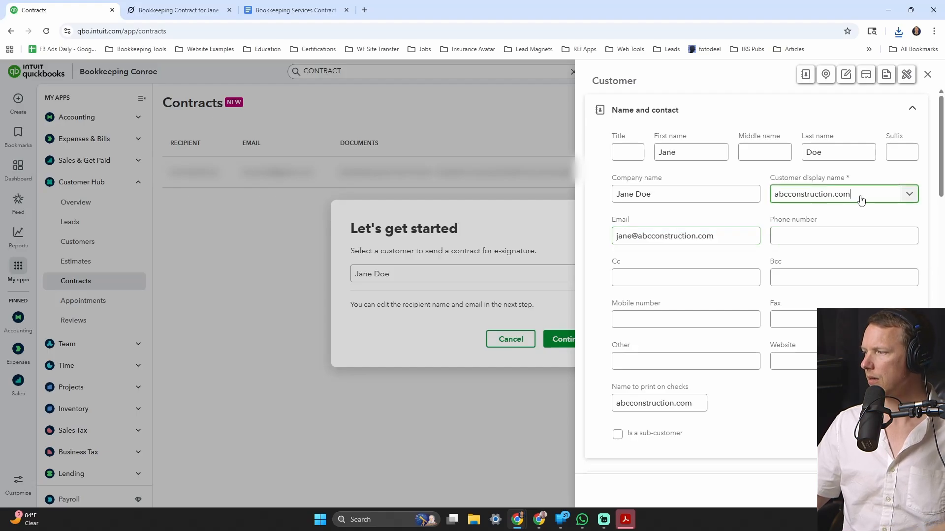
pyautogui.click(790, 197)
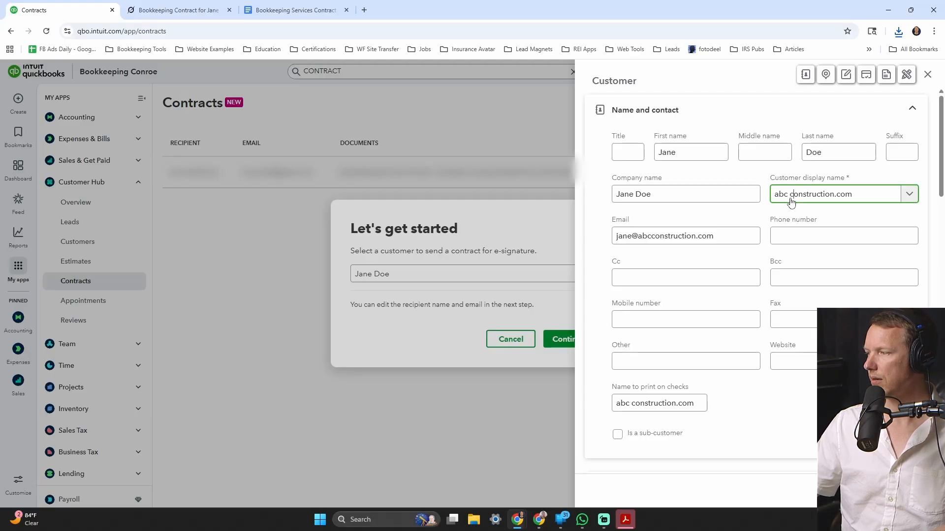
pyautogui.press('BackSpace')
pyautogui.press('BackSpace')
pyautogui.press('BackSpace')
pyautogui.press('BackSpace')
pyautogui.press('BackSpace')
pyautogui.press('capslock')
pyautogui.write('ABC C')
pyautogui.press('End')
pyautogui.press('BackSpace')
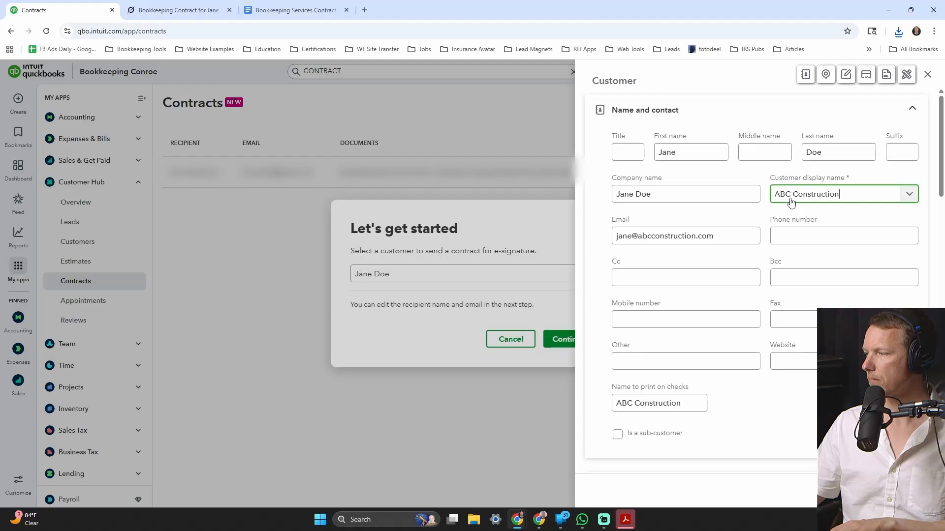
pyautogui.click(904, 490)
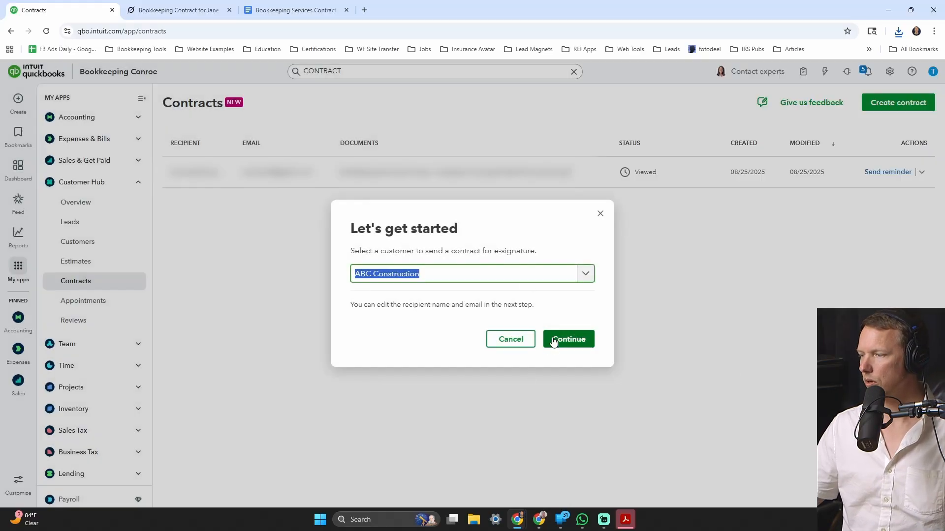
# - Upload the downloaded Bookkeeping Services Contract PDF to the ABC Construction signature request
pyautogui.click(566, 340)
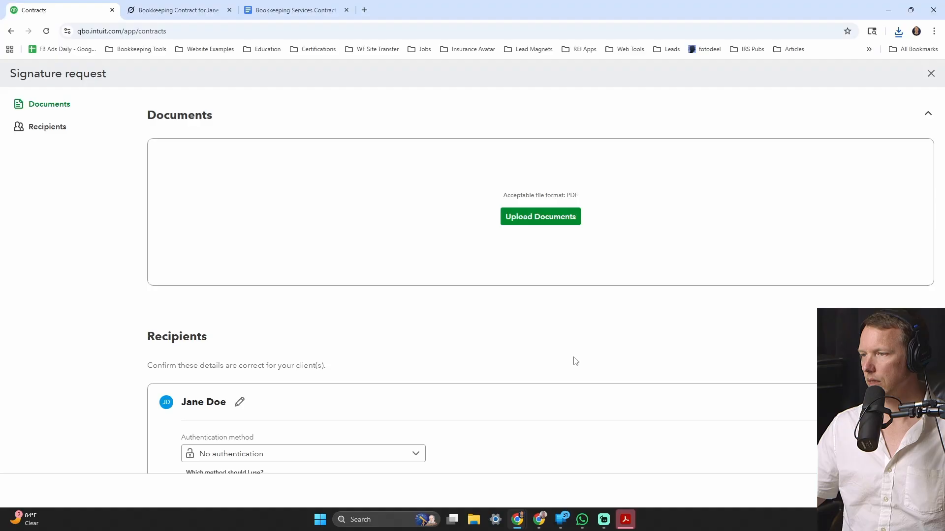
pyautogui.click(574, 224)
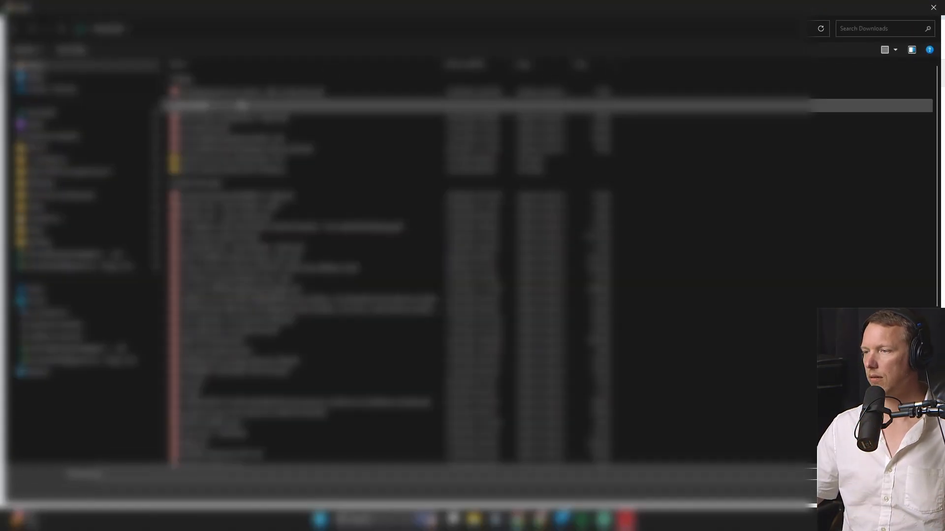
pyautogui.click(242, 93)
pyautogui.click(865, 492)
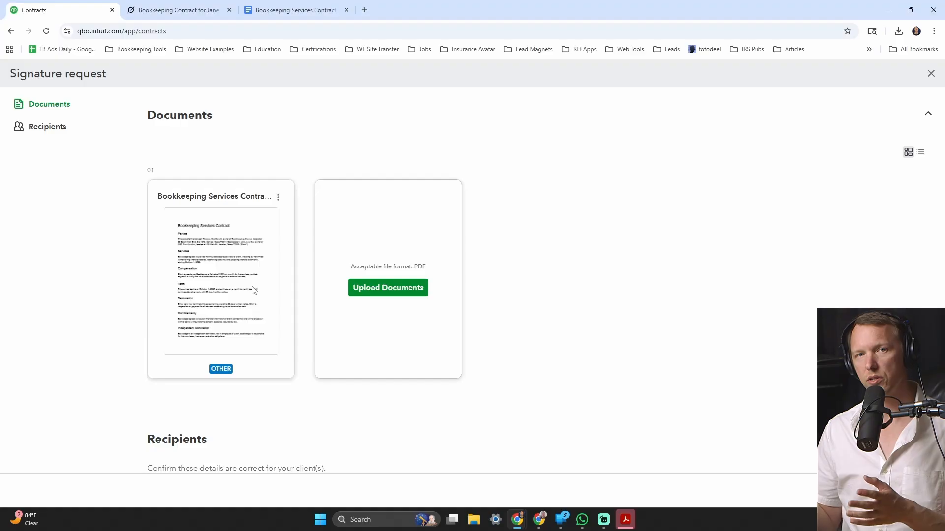
# - Leave the recipient with no authentication, dropping the access code, and proceed to field placement
pyautogui.scroll(-3, 350, 275)
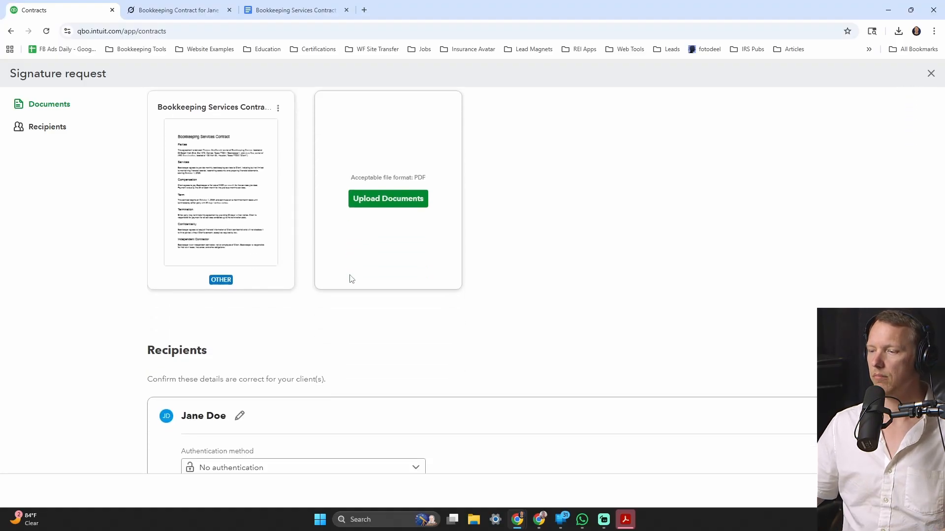
pyautogui.scroll(-2, 270, 274)
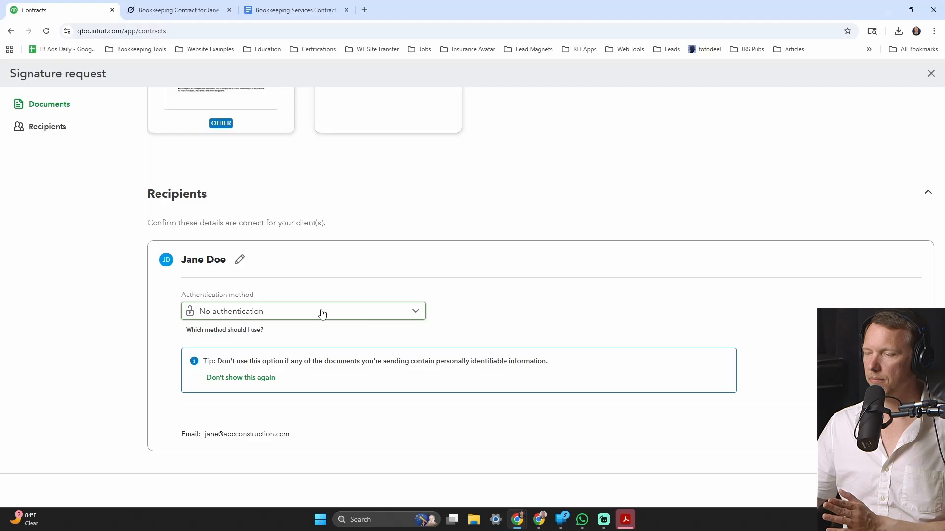
pyautogui.click(295, 313)
pyautogui.click(260, 331)
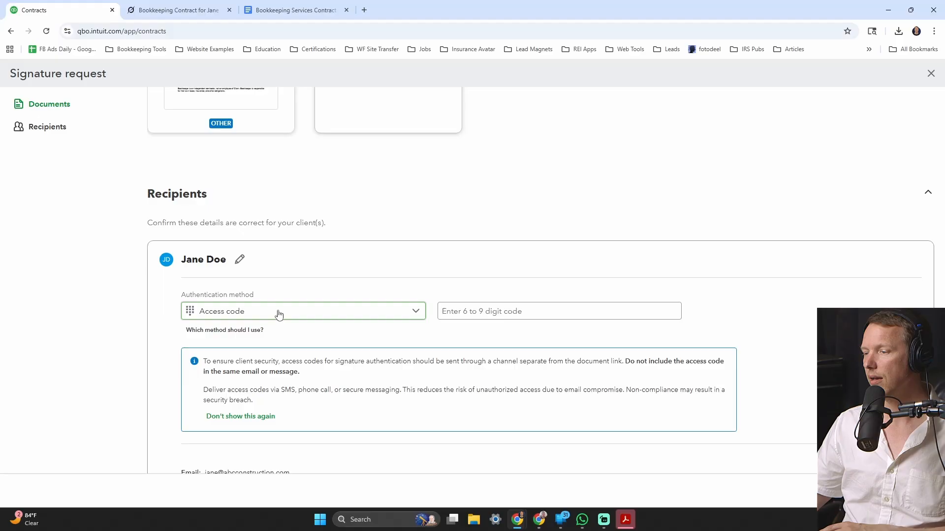
pyautogui.click(279, 314)
pyautogui.click(243, 350)
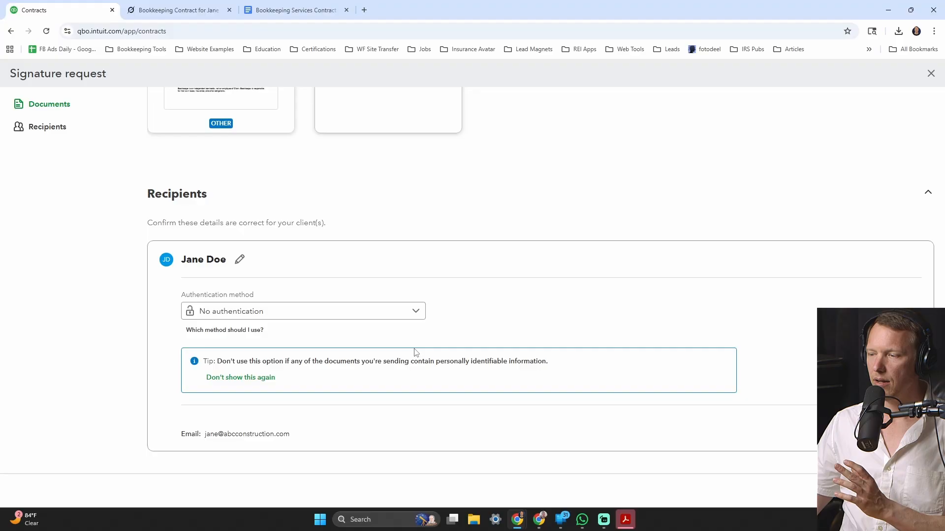
pyautogui.scroll(3, 345, 381)
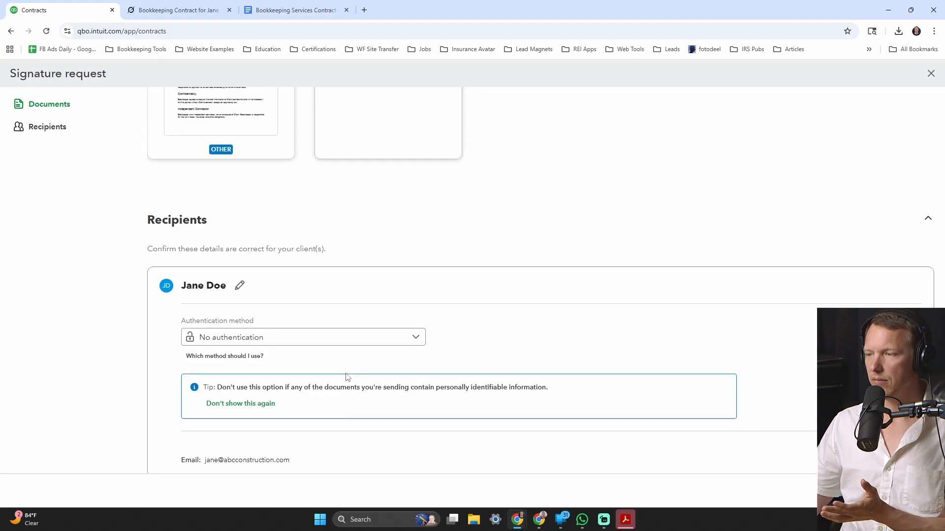
pyautogui.scroll(-3, 348, 379)
pyautogui.click(912, 491)
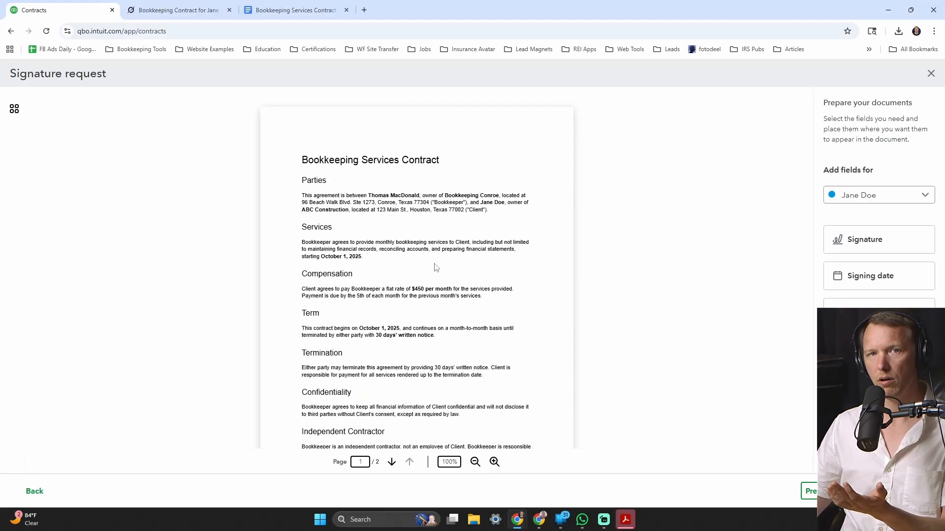
# - Place Signature and Signing date fields on the client's signature and Date lines
pyautogui.scroll(-10, 436, 268)
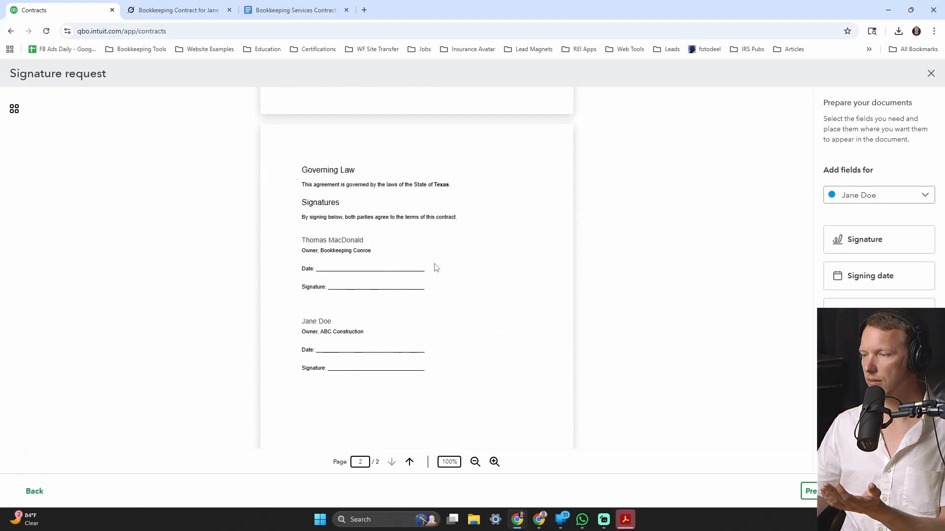
pyautogui.scroll(2, 433, 266)
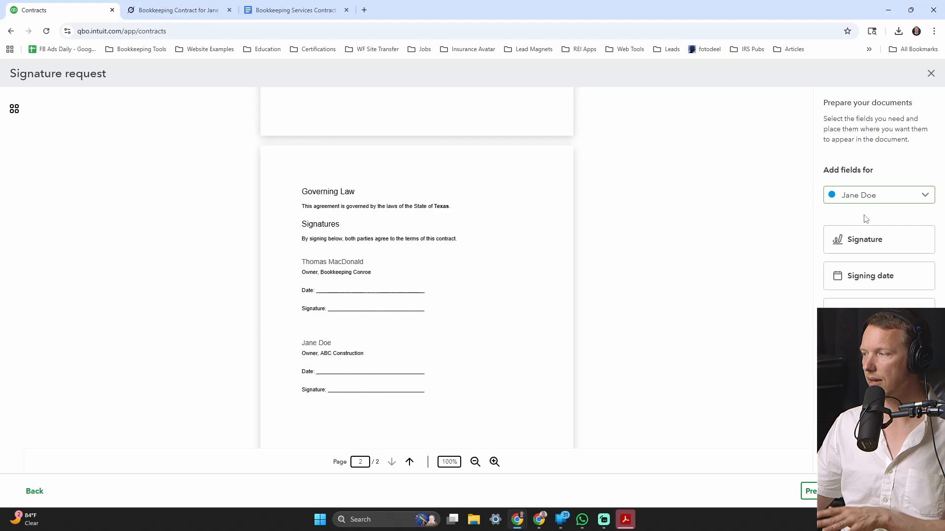
pyautogui.moveTo(865, 239)
pyautogui.mouseDown()
pyautogui.moveTo(365, 345)
pyautogui.moveTo(325, 382)
pyautogui.moveTo(332, 384)
pyautogui.mouseUp()
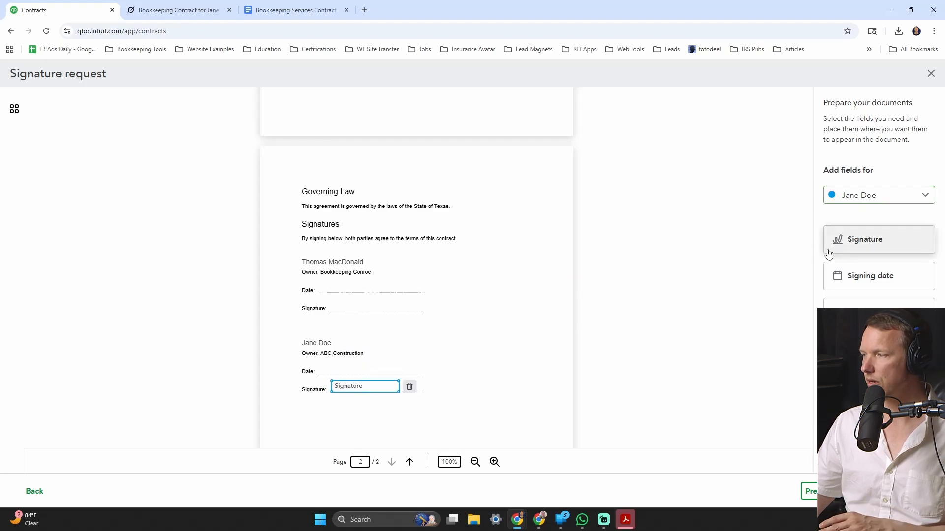
pyautogui.moveTo(872, 281); pyautogui.dragTo(322, 364)
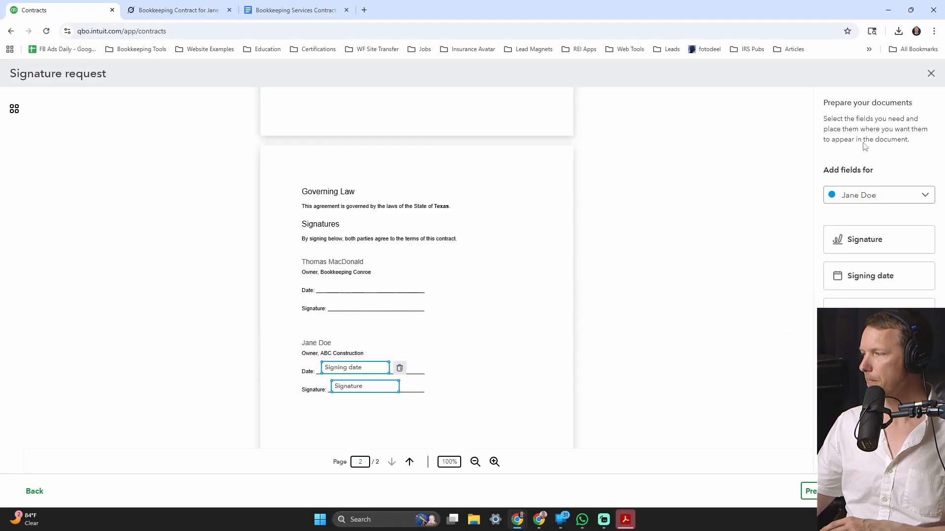
# - Switch to the bookkeeper and place a Signature field in his signature block
pyautogui.click(868, 195)
pyautogui.click(867, 217)
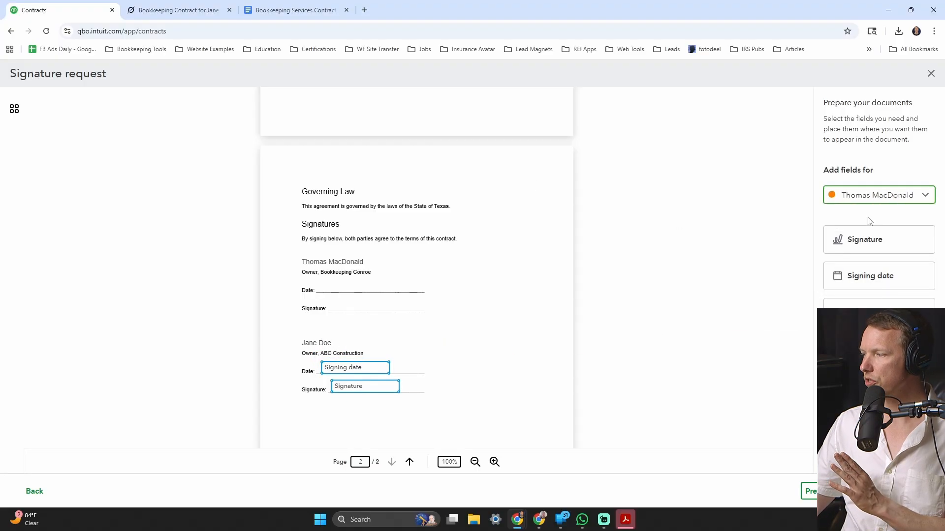
pyautogui.moveTo(866, 252)
pyautogui.mouseDown()
pyautogui.moveTo(738, 231)
pyautogui.moveTo(328, 284)
pyautogui.mouseUp()
# - Sign the bookkeeper's block by typing his full legal name as the signature
pyautogui.click(402, 228)
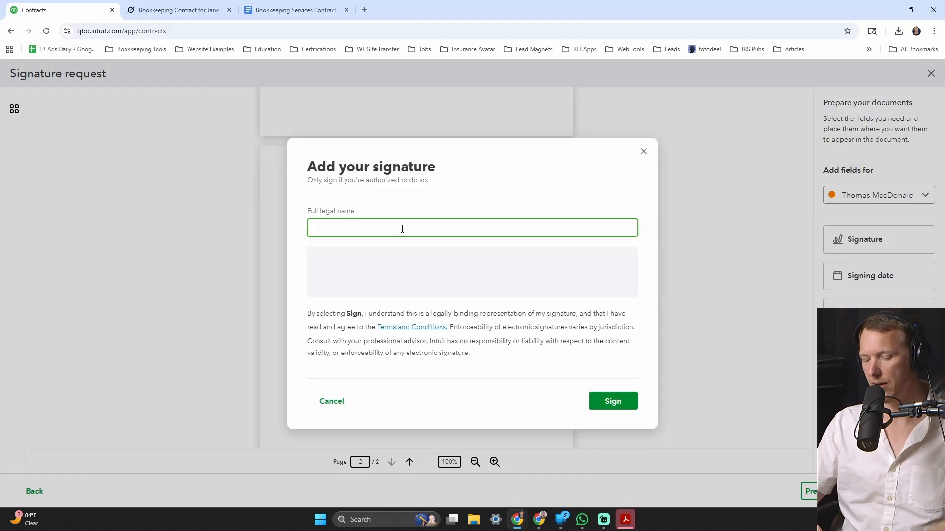
pyautogui.press('BackSpace')
pyautogui.press('BackSpace')
pyautogui.press('BackSpace')
pyautogui.press('BackSpace')
pyautogui.press('BackSpace')
pyautogui.press('capslock')
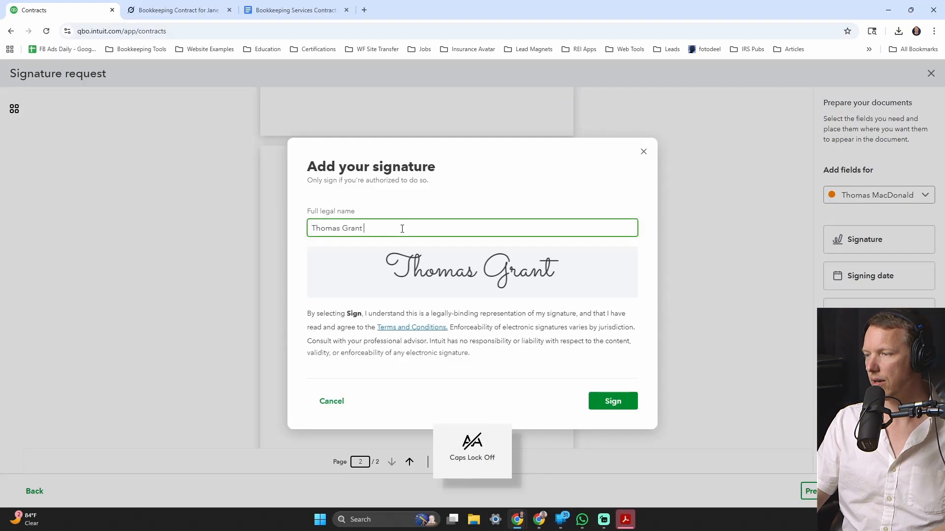
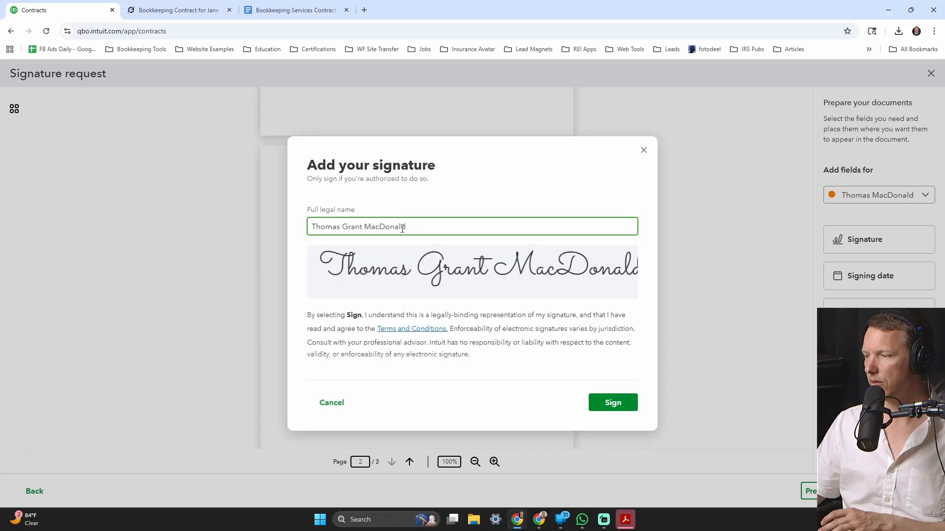
pyautogui.click(618, 407)
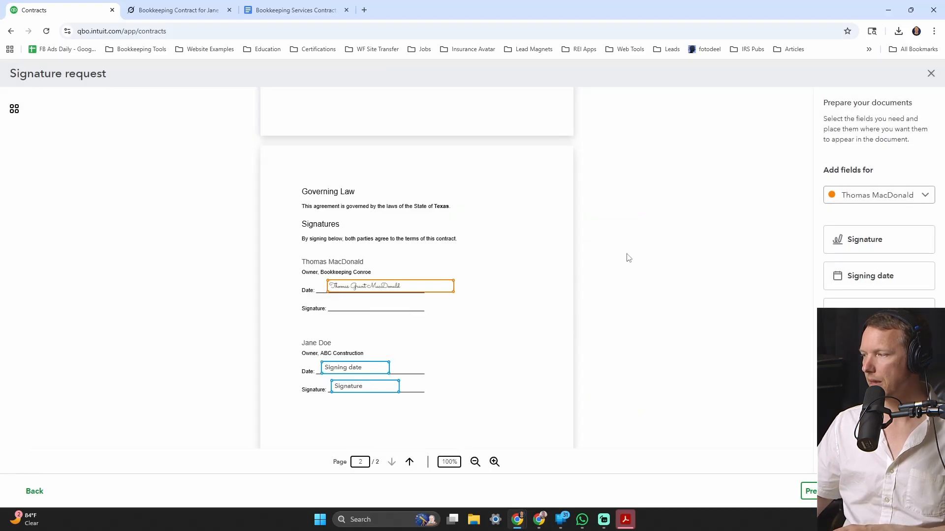
# - Add the bookkeeper's signing date, check the full-page PDF preview, and continue to Review
pyautogui.moveTo(870, 278)
pyautogui.mouseDown()
pyautogui.moveTo(294, 303)
pyautogui.moveTo(329, 304)
pyautogui.mouseUp()
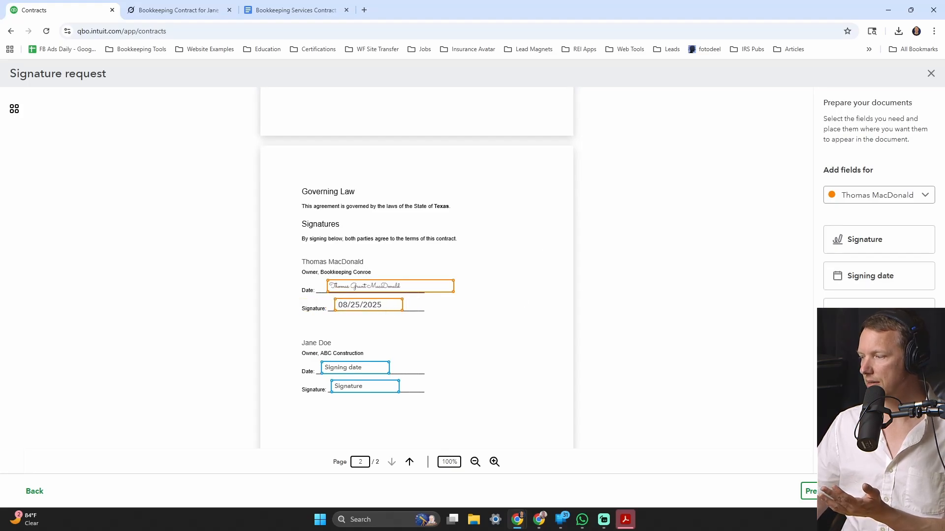
pyautogui.click(823, 491)
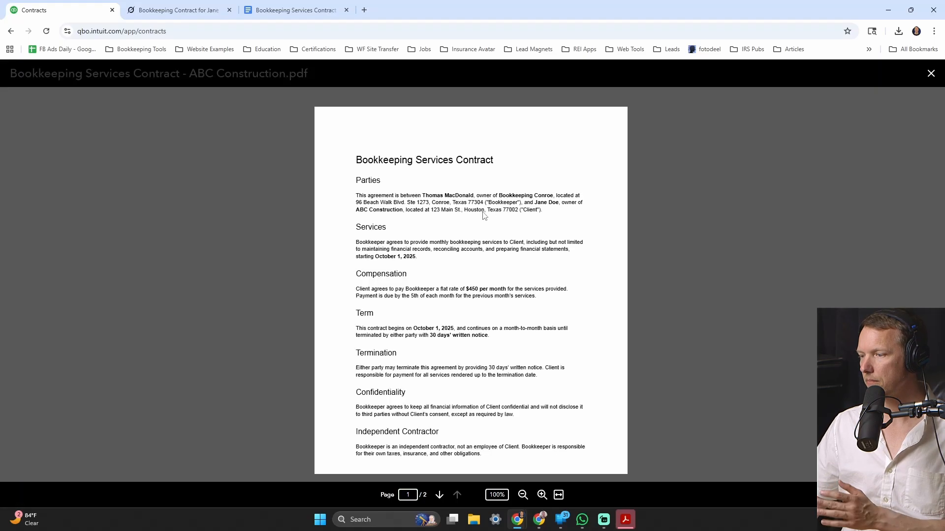
pyautogui.scroll(-2, 484, 216)
pyautogui.scroll(-7, 482, 214)
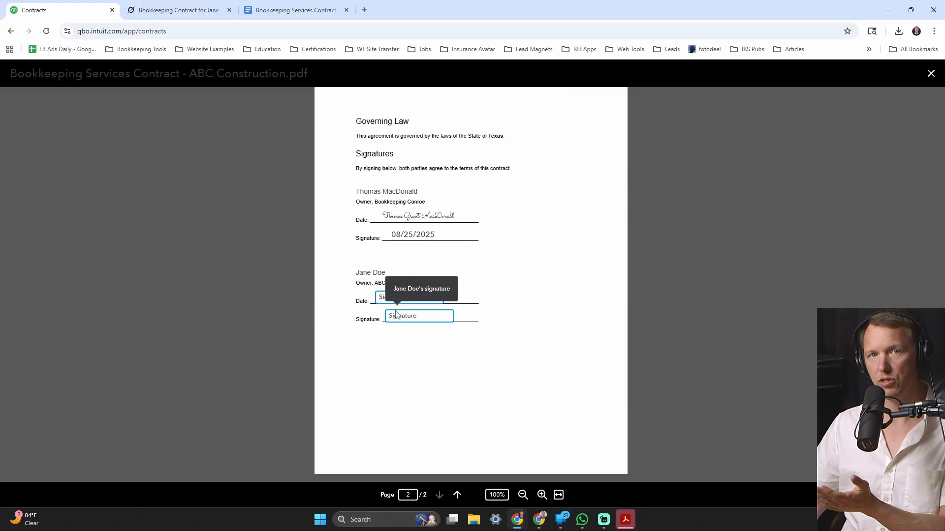
pyautogui.scroll(4, 422, 308)
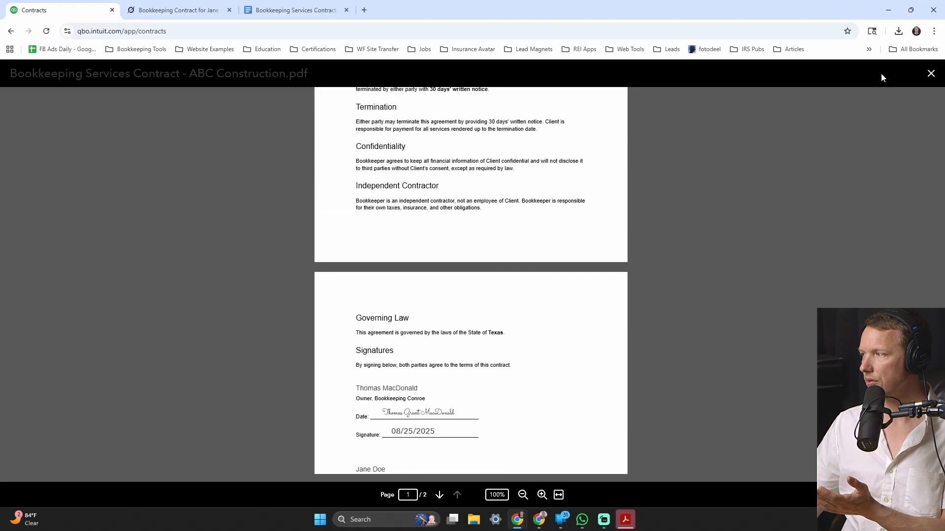
pyautogui.click(930, 73)
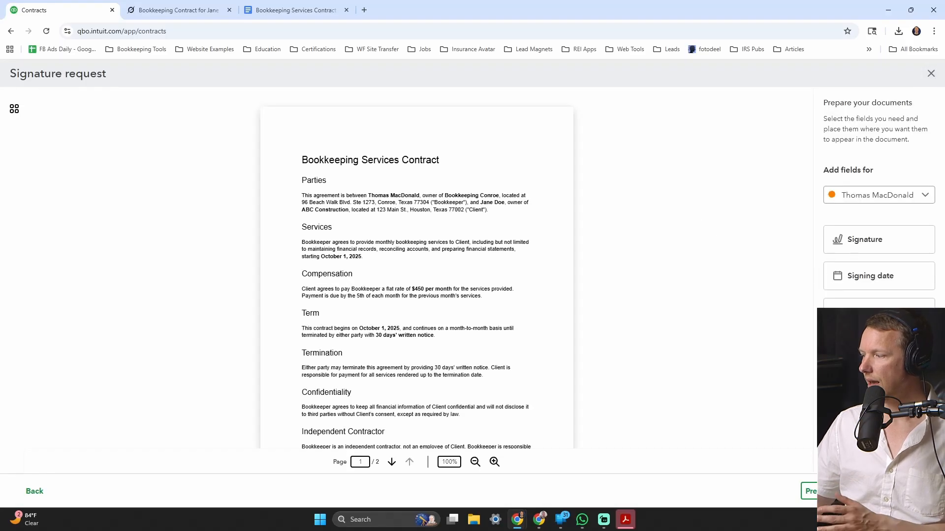
pyautogui.click(809, 491)
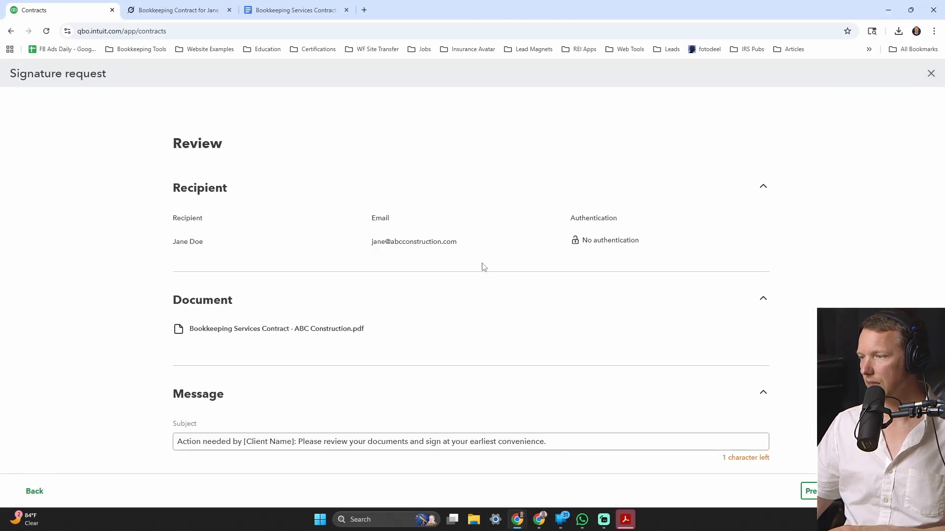
# - Replace the Client placeholder in the email subject with the client's first name
pyautogui.scroll(-3, 485, 251)
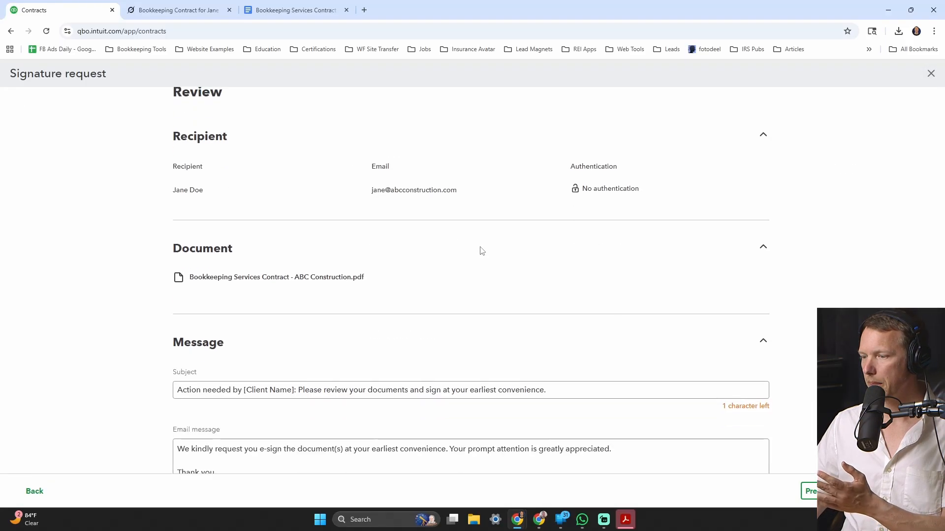
pyautogui.click(254, 291)
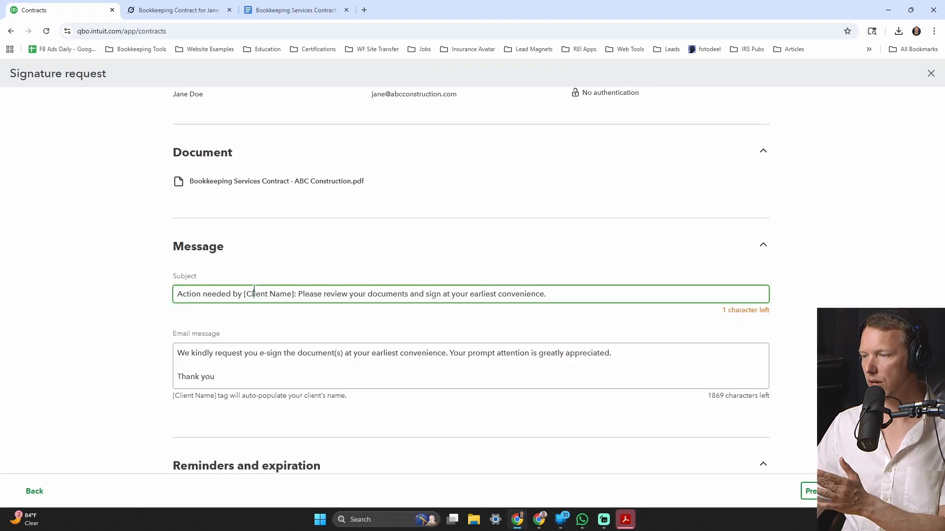
pyautogui.doubleClick(255, 293)
pyautogui.write('Jane')
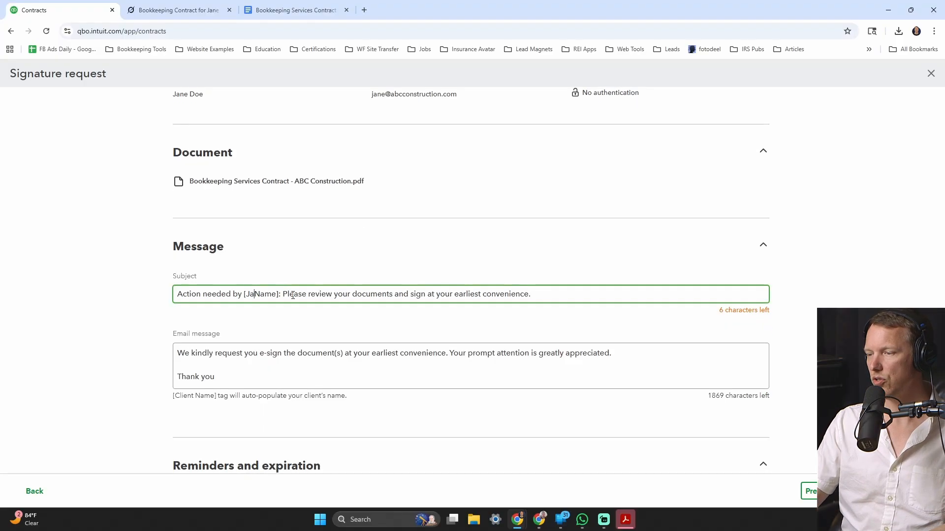
pyautogui.press('Delete')
pyautogui.press('Delete')
pyautogui.press('Delete')
pyautogui.press('Delete')
pyautogui.press('Delete')
pyautogui.press('Delete')
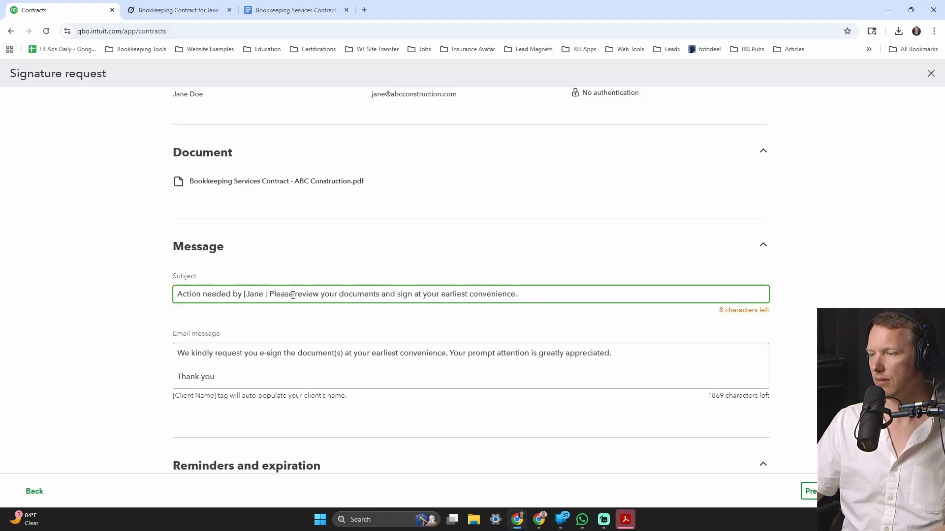
pyautogui.press('BackSpace')
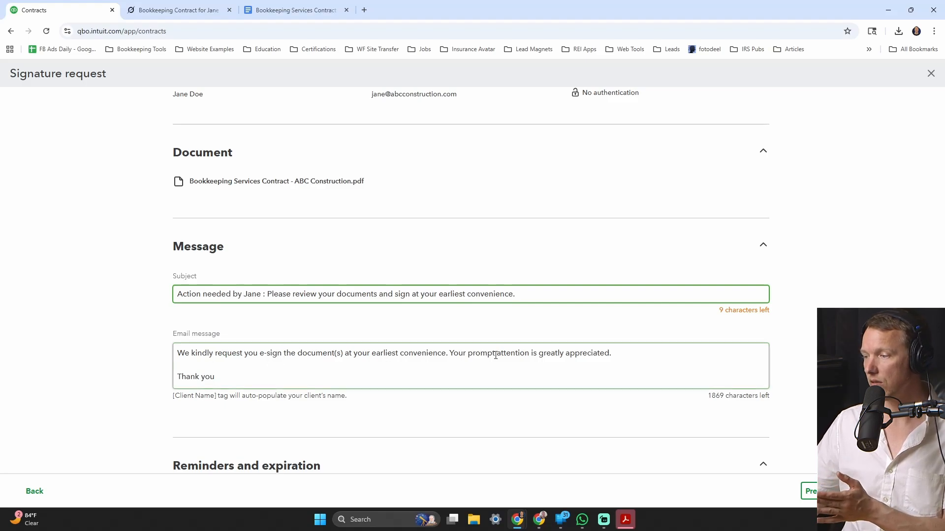
# - Add a signature to the email body with the bookkeeper's name and 'Owner & Lead Bookkeeper, Bookkeeping Conroe.com'
pyautogui.click(564, 379)
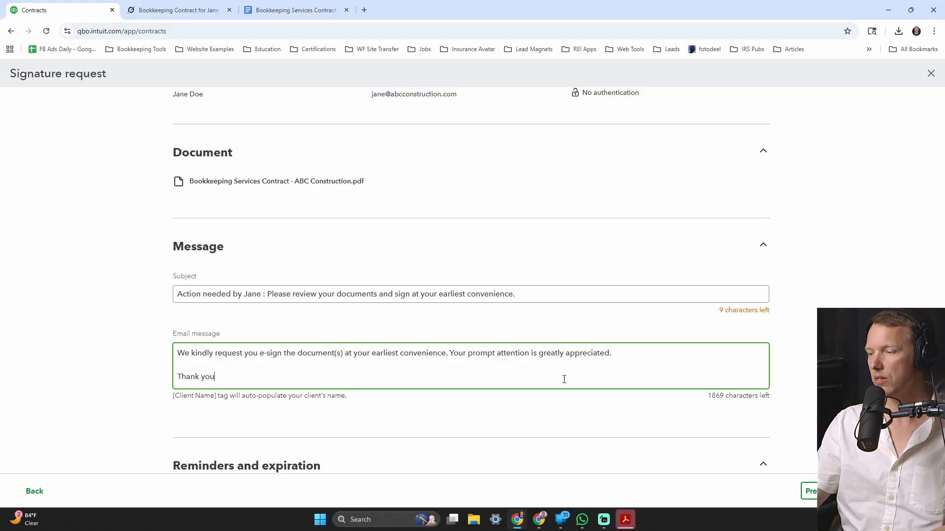
pyautogui.write(',')
pyautogui.press('Return')
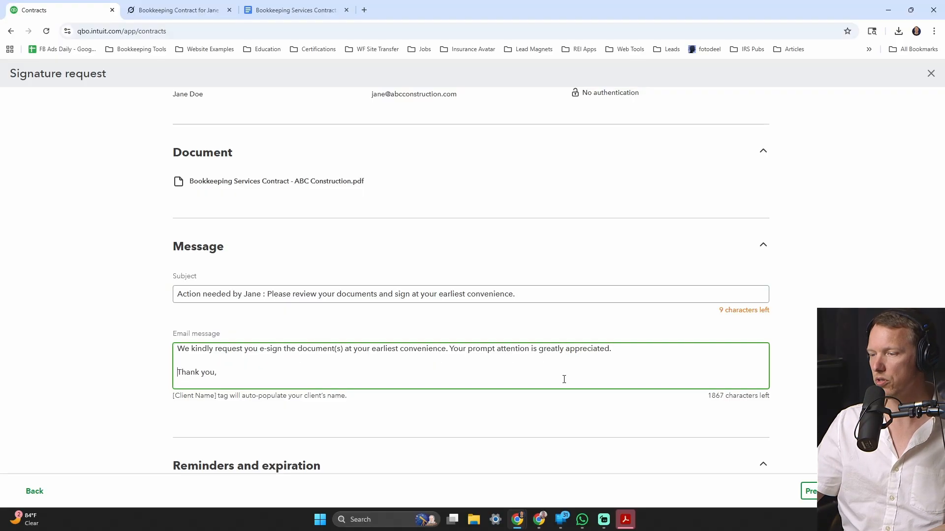
pyautogui.write('Thomas')
pyautogui.press('Return')
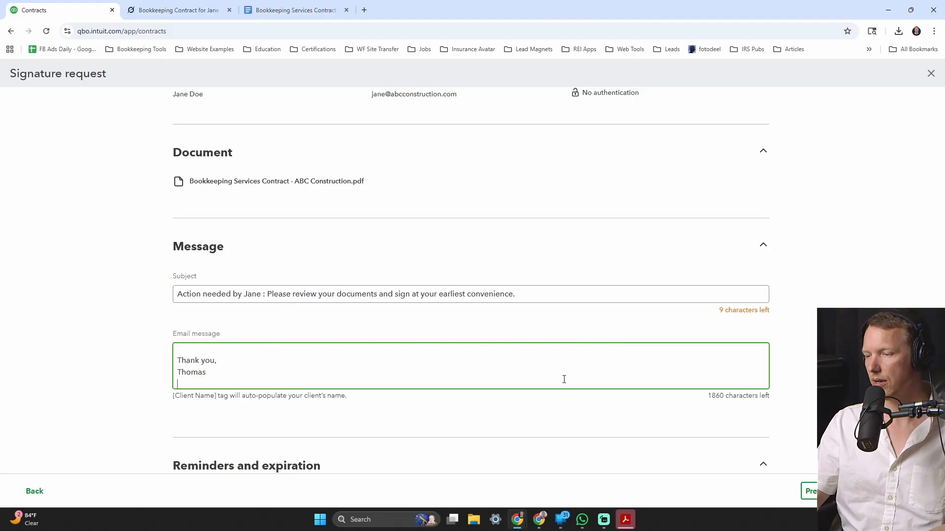
pyautogui.write('---')
pyautogui.press('Return')
pyautogui.write('Thomas Grant MacDonald')
pyautogui.press('Return')
pyautogui.write('Owner & Lead Bookkeeper, ')
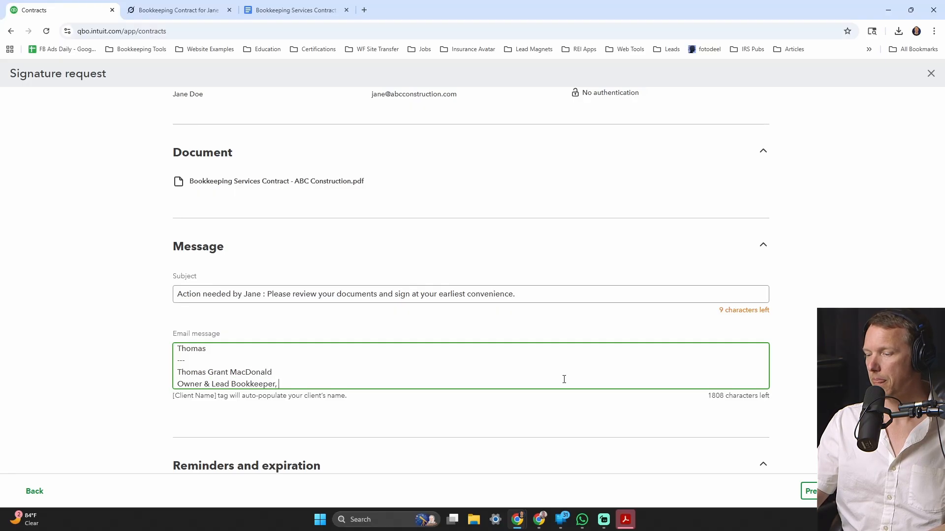
pyautogui.write('Bookkeepi')
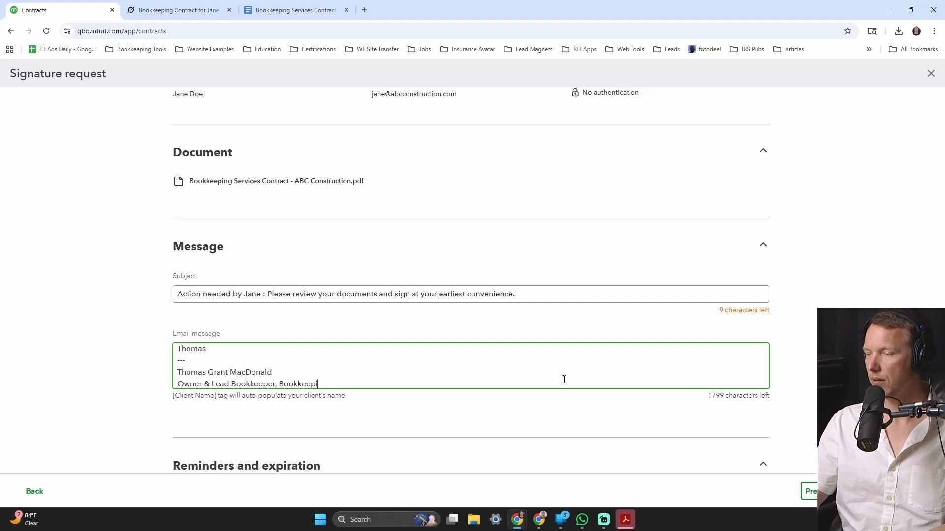
pyautogui.write('ng Conroe.com')
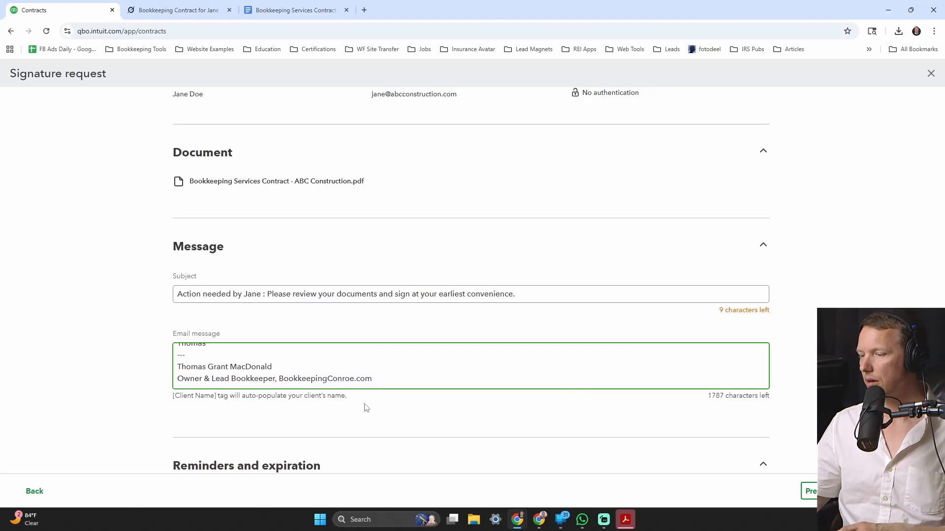
# - Set the request to expire in 7 days instead of 30
pyautogui.scroll(-4, 363, 407)
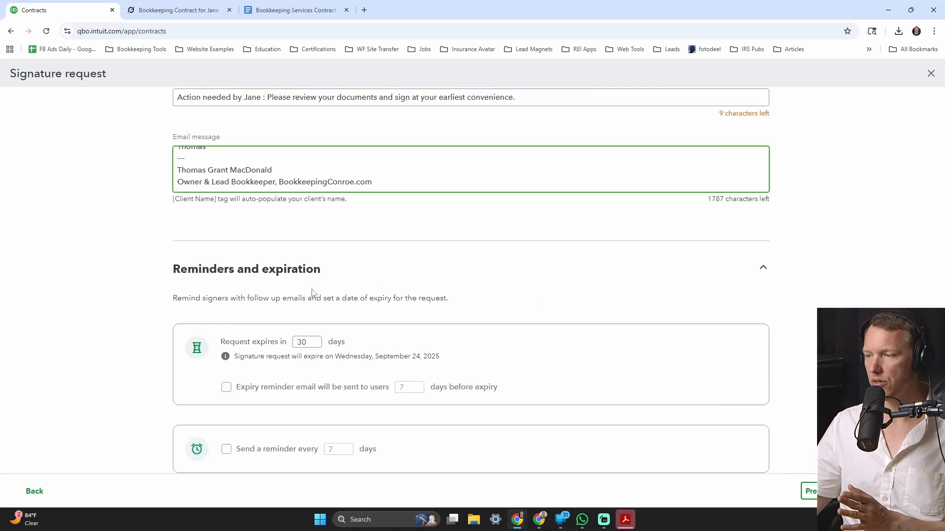
pyautogui.click(308, 341)
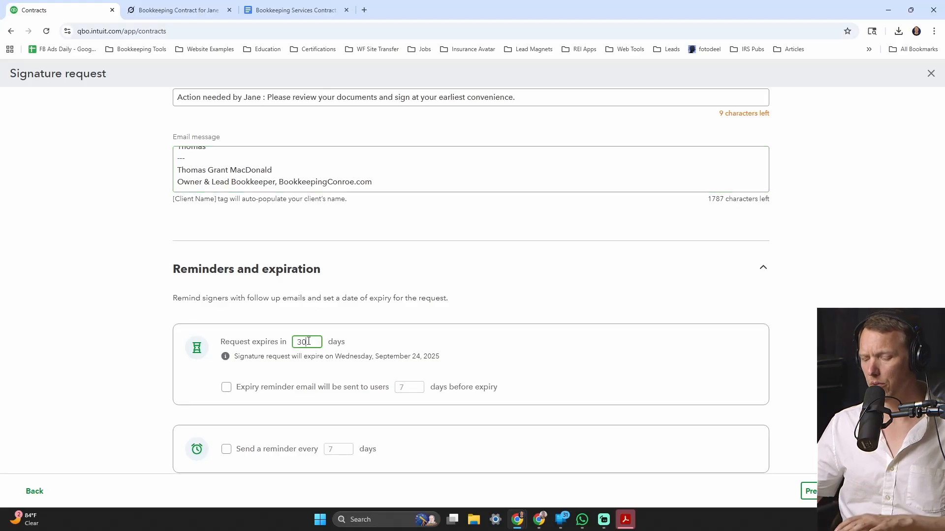
pyautogui.press('BackSpace')
pyautogui.press('BackSpace')
pyautogui.write('7')
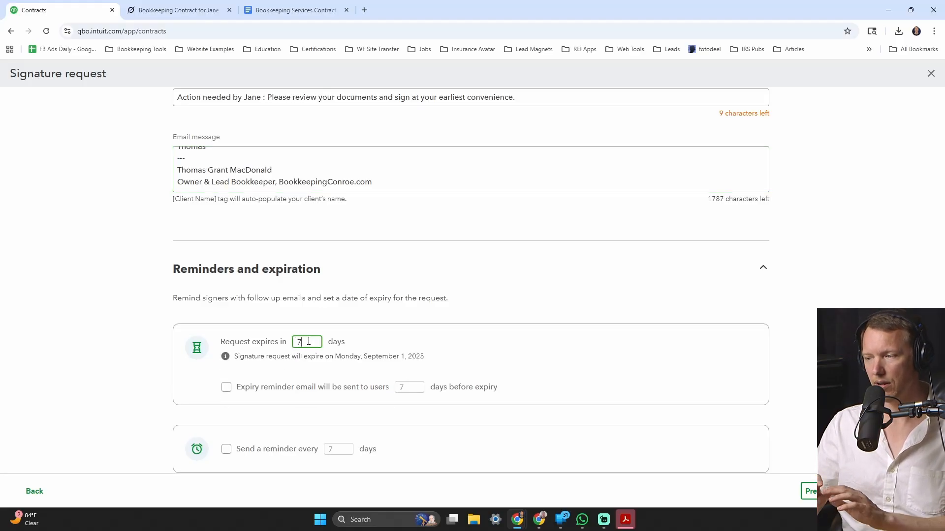
pyautogui.press('BackSpace')
pyautogui.write('4')
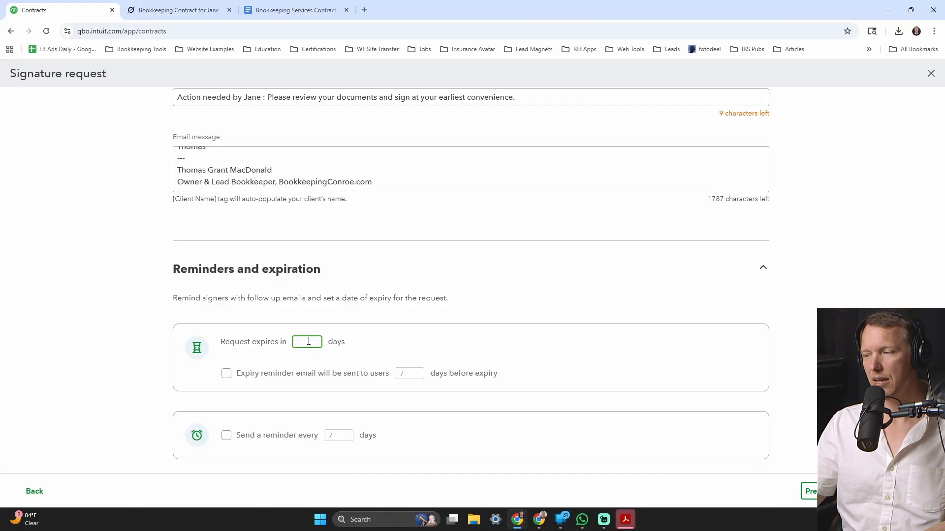
pyautogui.press('BackSpace')
pyautogui.write('7')
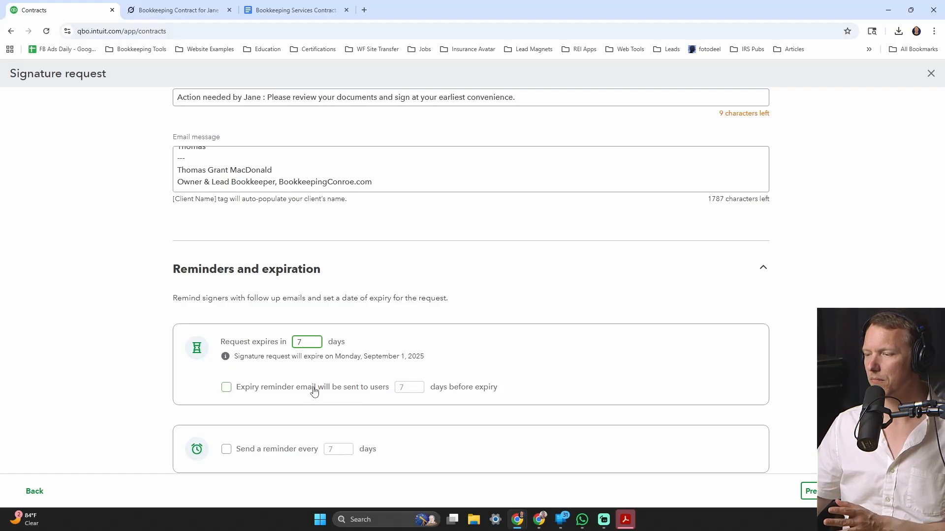
# - Turn on a 3-day expiry reminder and recurring reminders every 1 day
pyautogui.click(282, 394)
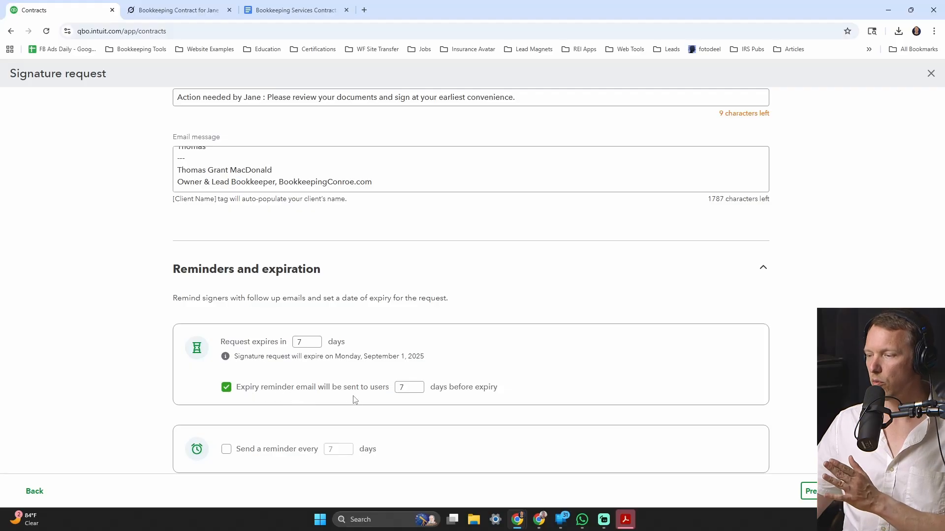
pyautogui.click(404, 389)
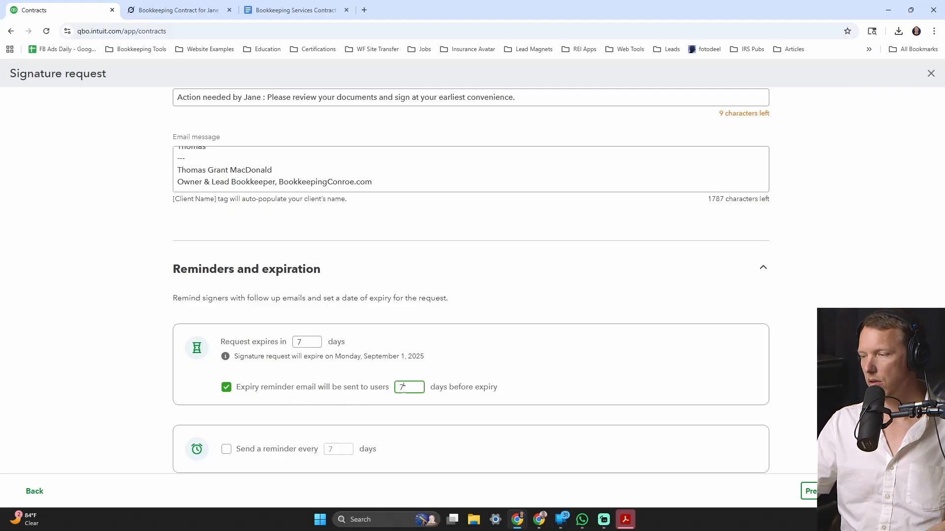
pyautogui.press('BackSpace')
pyautogui.write('3')
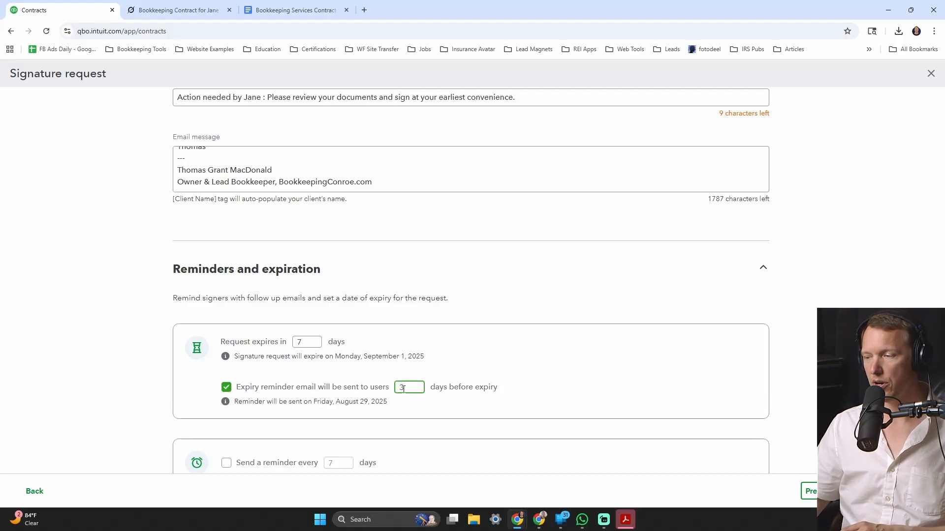
pyautogui.scroll(-2, 310, 390)
pyautogui.click(291, 394)
pyautogui.click(336, 387)
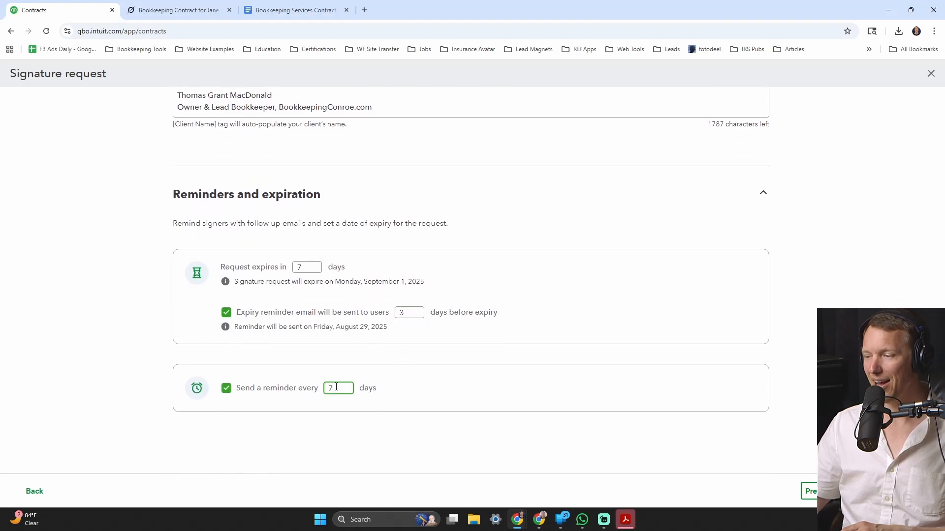
pyautogui.press('BackSpace')
pyautogui.write('1')
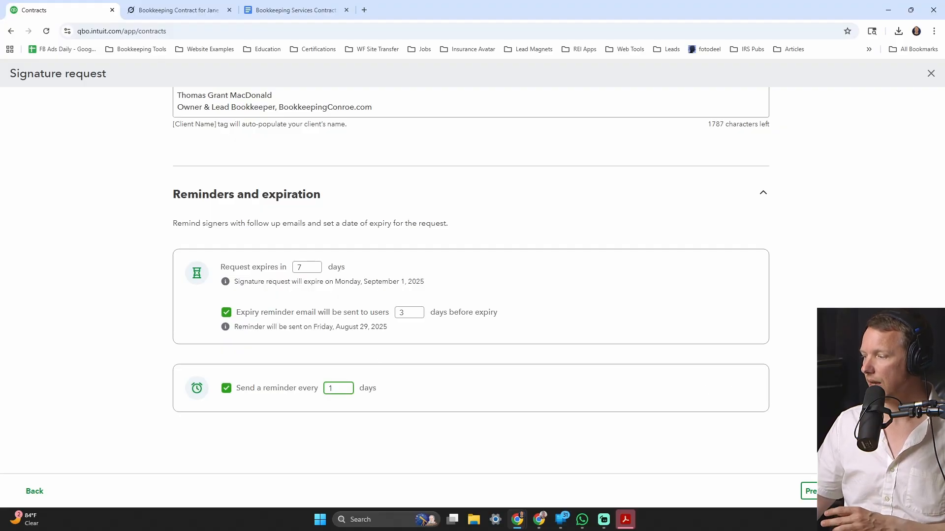
pyautogui.scroll(5, 703, 312)
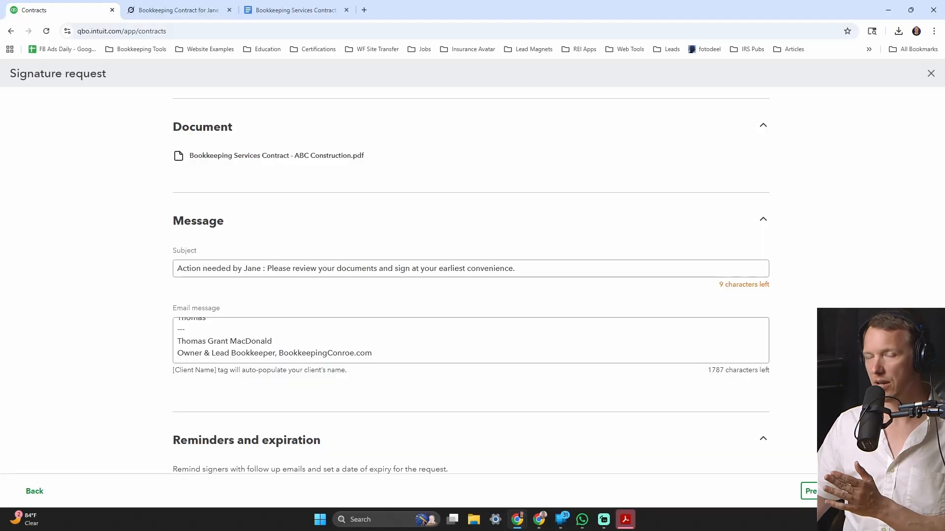
pyautogui.scroll(1, 483, 382)
pyautogui.click(483, 382)
pyautogui.scroll(2, 483, 378)
pyautogui.scroll(2, 441, 200)
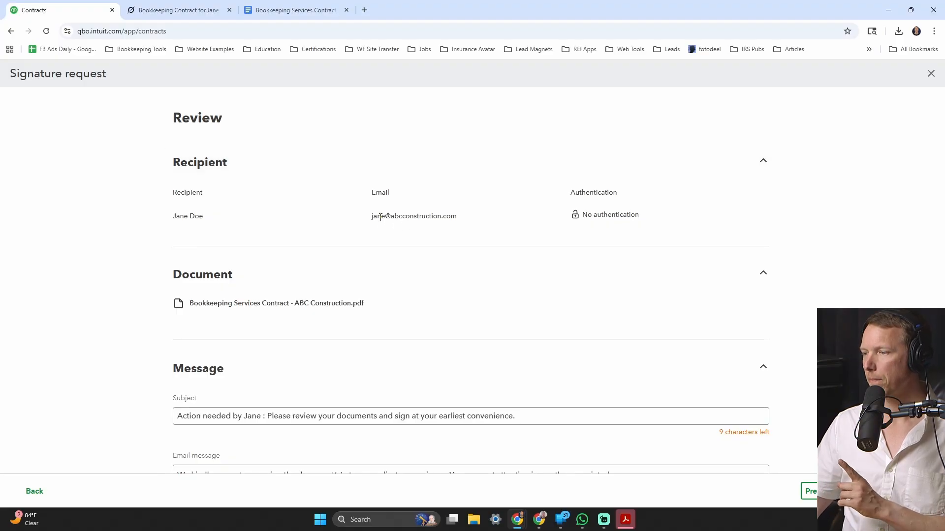
pyautogui.doubleClick(426, 217)
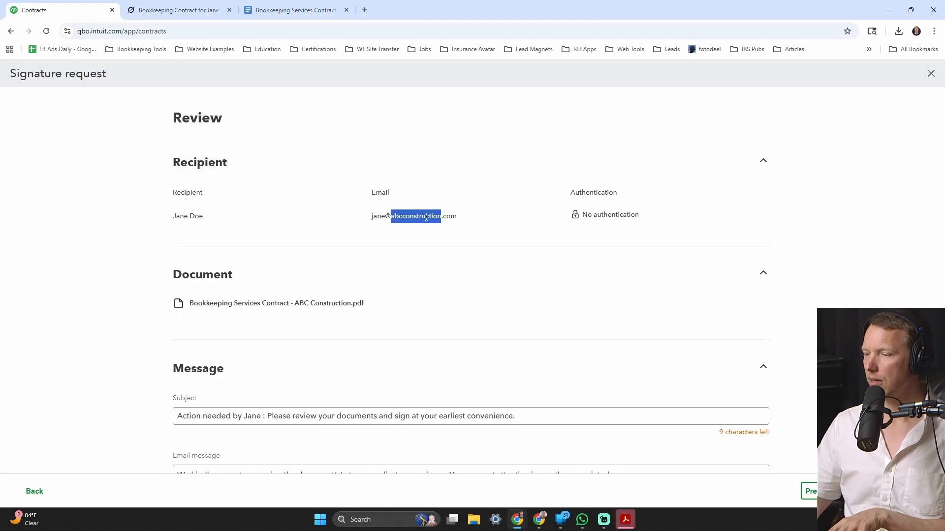
pyautogui.scroll(-3, 412, 256)
pyautogui.scroll(-3, 413, 256)
pyautogui.scroll(7, 424, 266)
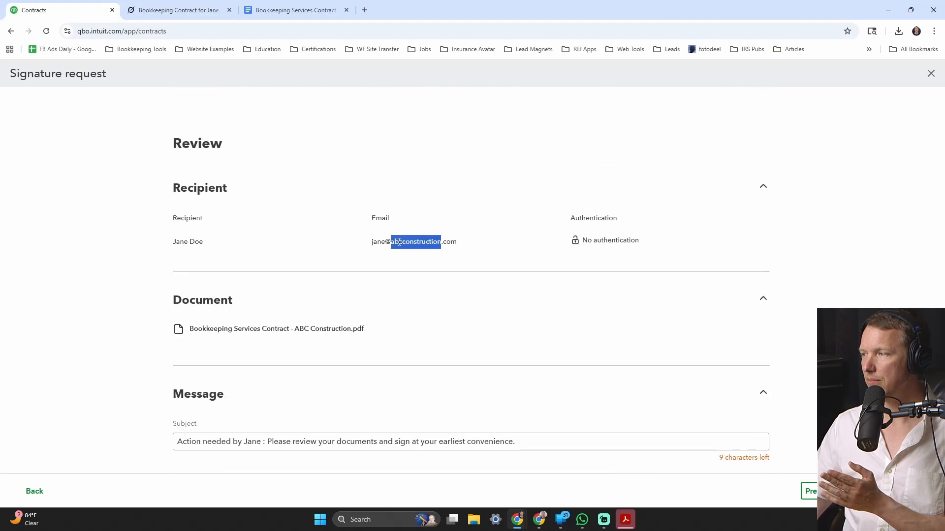
pyautogui.scroll(-5, 399, 257)
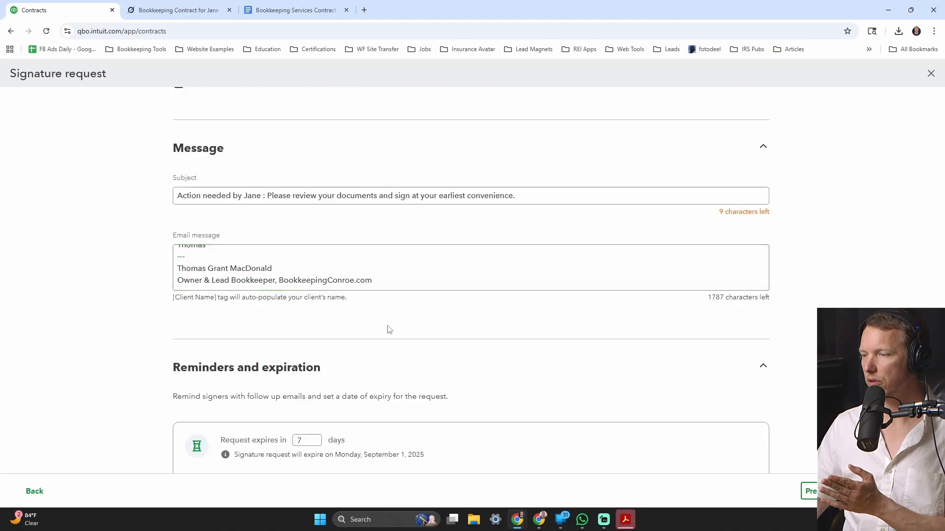
pyautogui.scroll(-3, 513, 353)
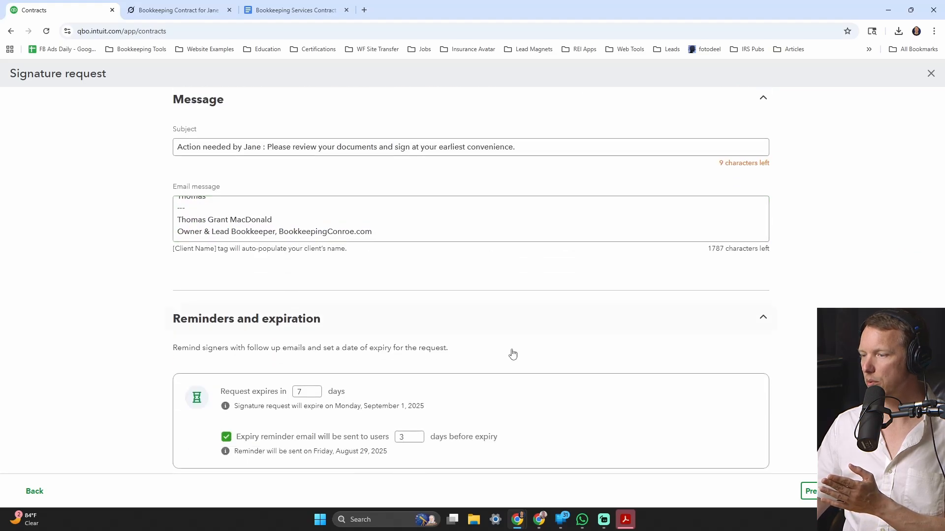
pyautogui.click(34, 493)
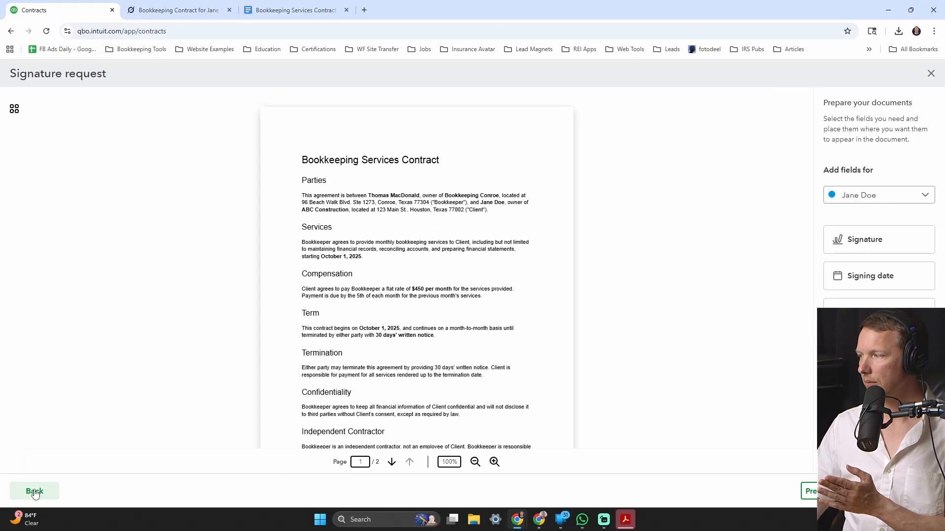
pyautogui.click(34, 492)
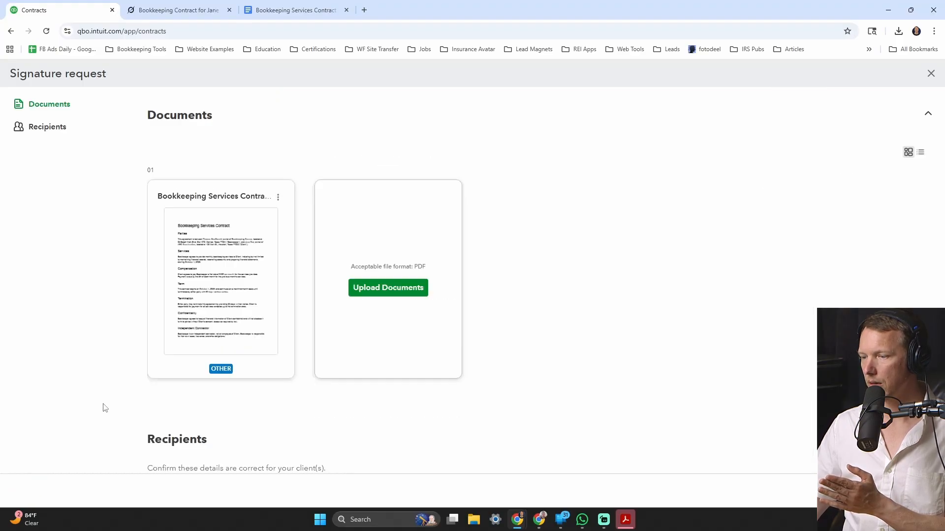
pyautogui.click(58, 136)
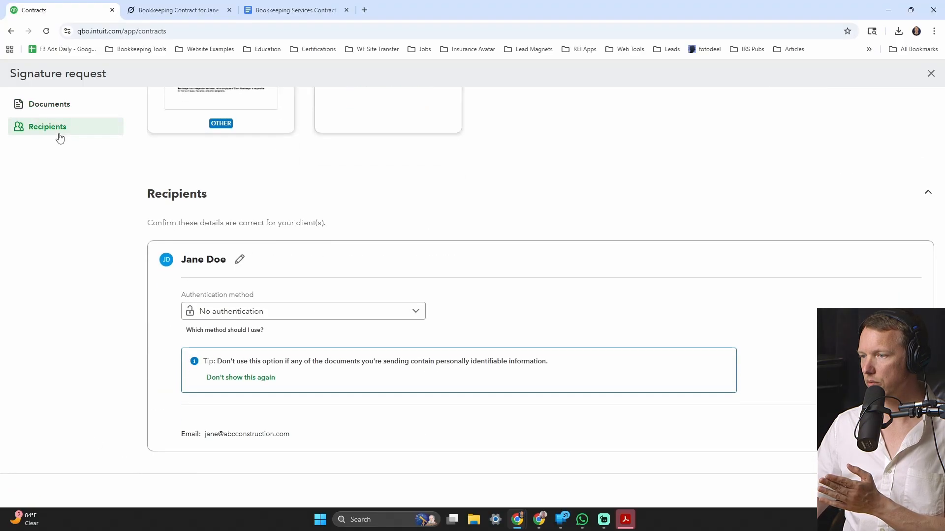
pyautogui.scroll(2, 565, 319)
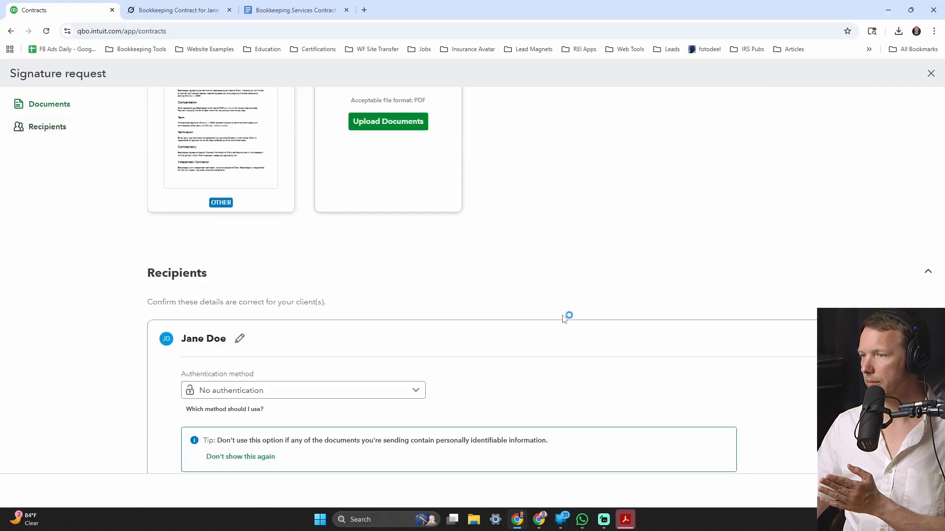
pyautogui.scroll(3, 564, 318)
pyautogui.click(917, 491)
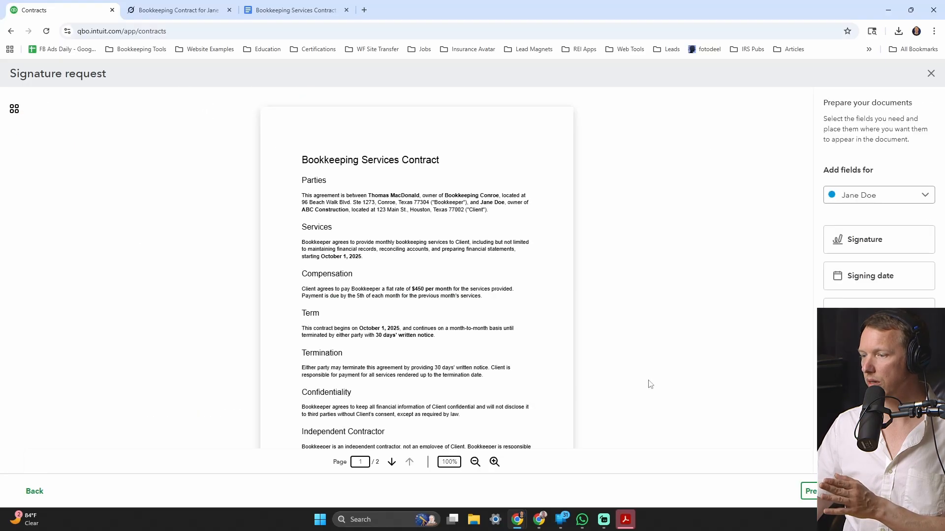
pyautogui.scroll(-12, 374, 348)
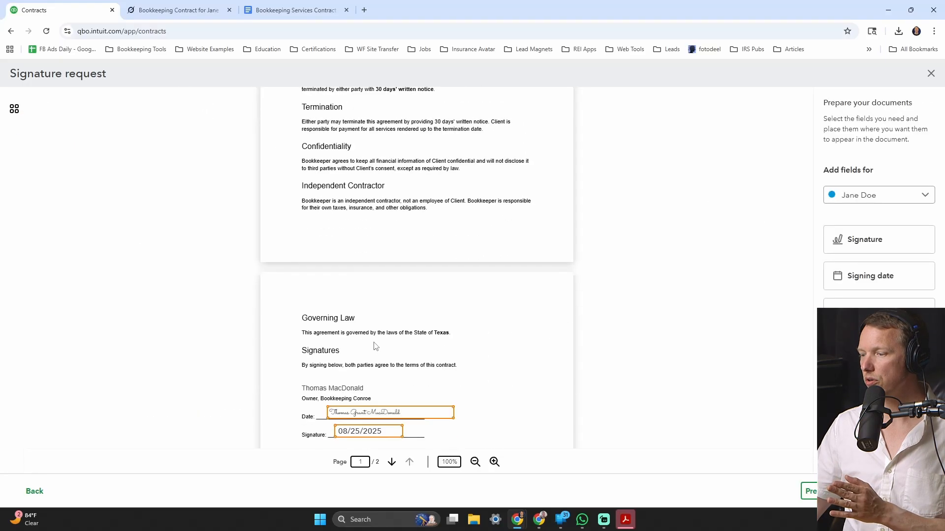
pyautogui.click(917, 491)
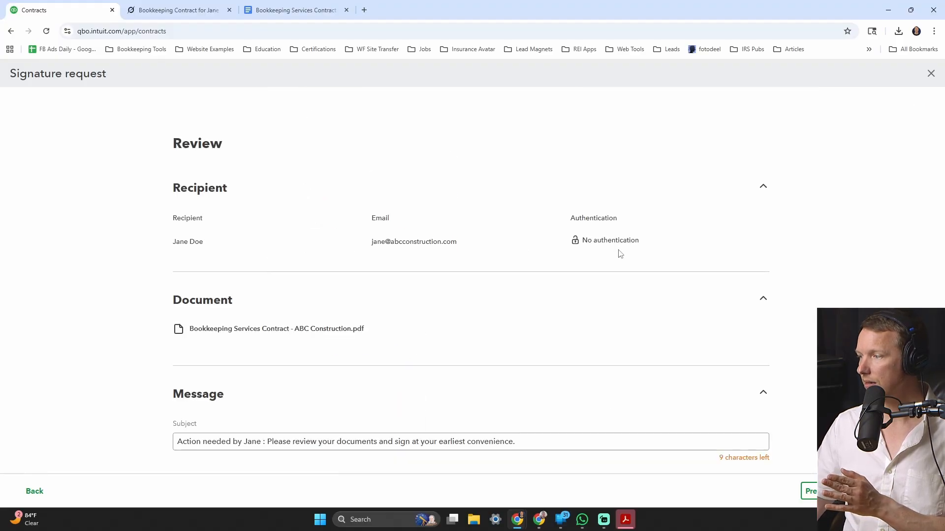
pyautogui.scroll(-2, 369, 258)
pyautogui.scroll(-1, 327, 205)
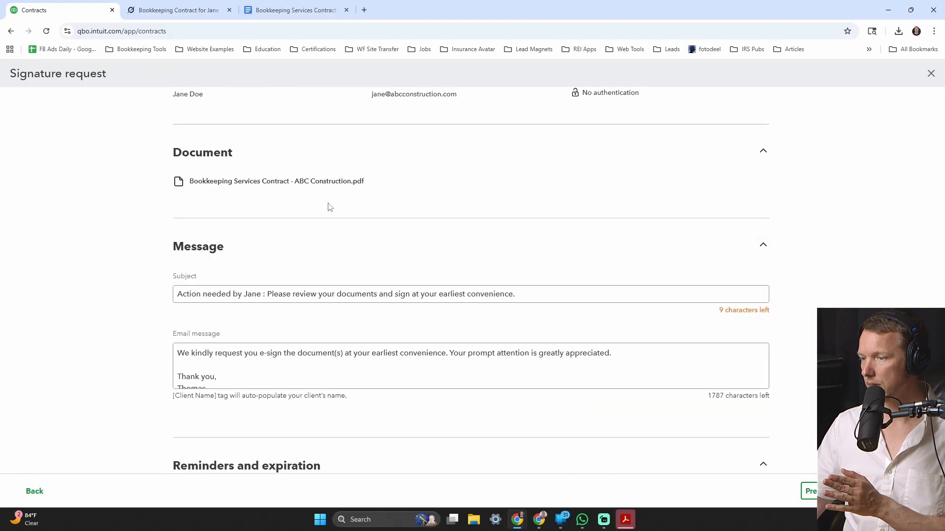
pyautogui.scroll(-2, 321, 232)
pyautogui.scroll(-2, 305, 274)
pyautogui.scroll(-3, 290, 326)
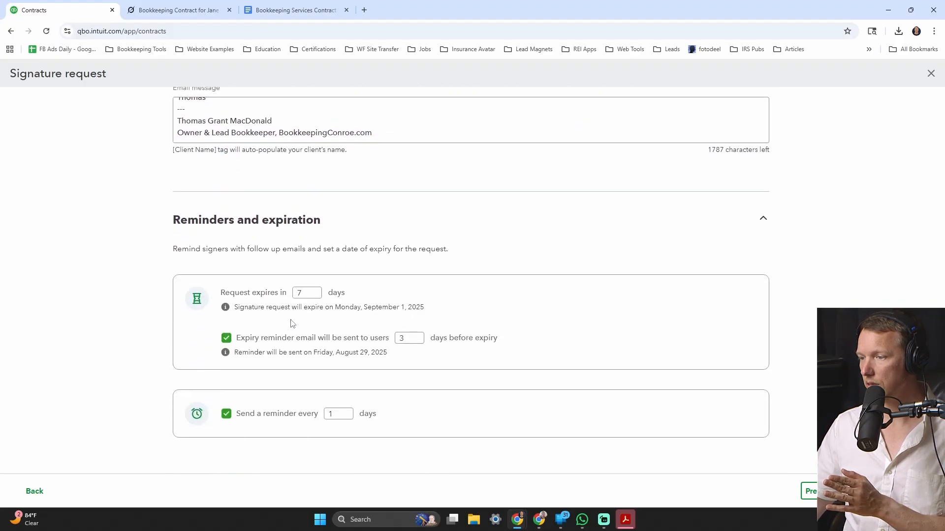
pyautogui.scroll(-1, 177, 278)
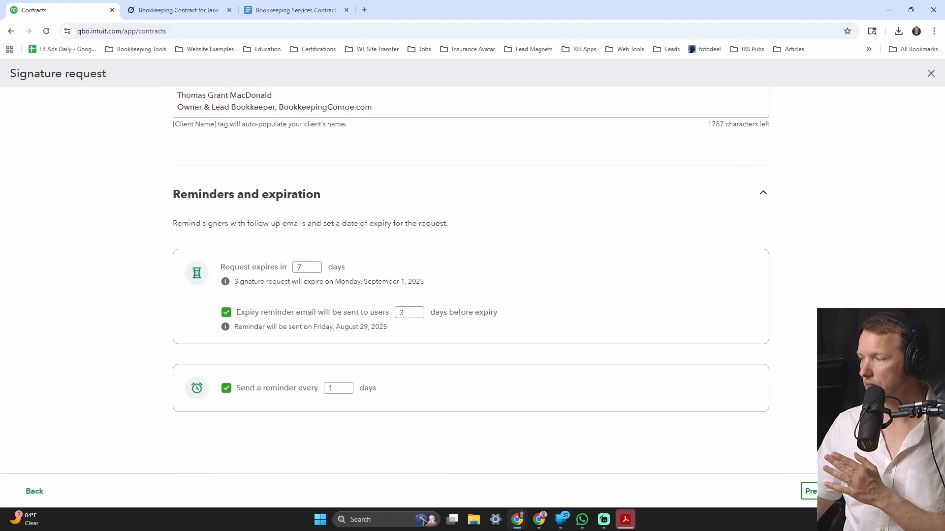
pyautogui.click(890, 491)
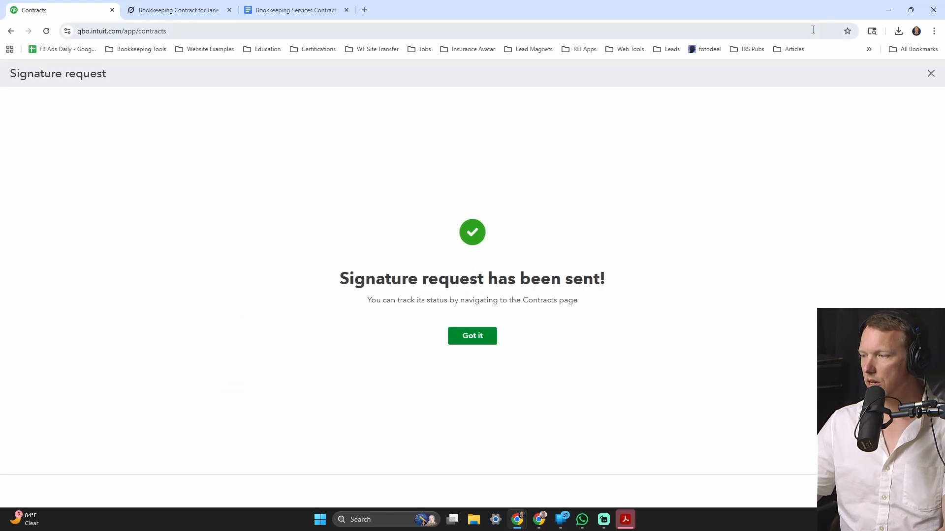
# - Dismiss the sent confirmation and open the ABC Construction contract's actions menu
pyautogui.moveTo(367, 301); pyautogui.dragTo(584, 301)
pyautogui.click(493, 335)
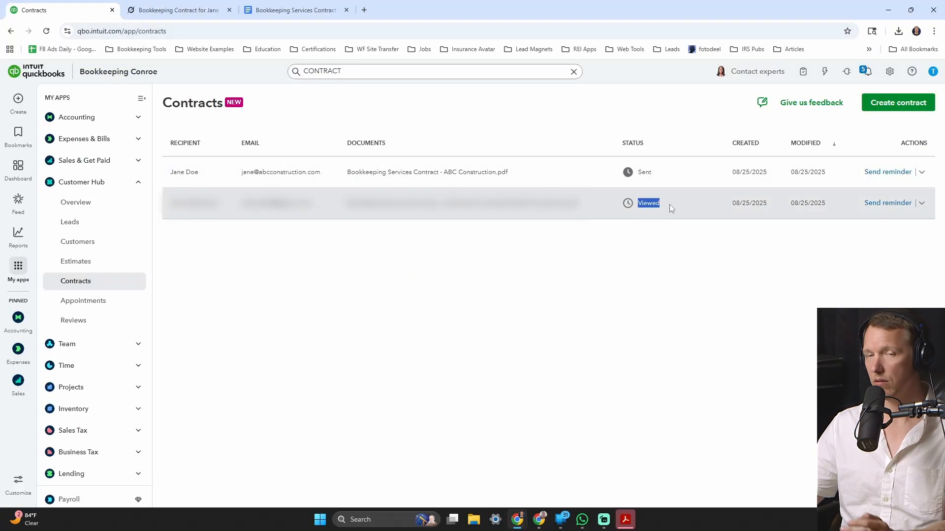
pyautogui.click(633, 167)
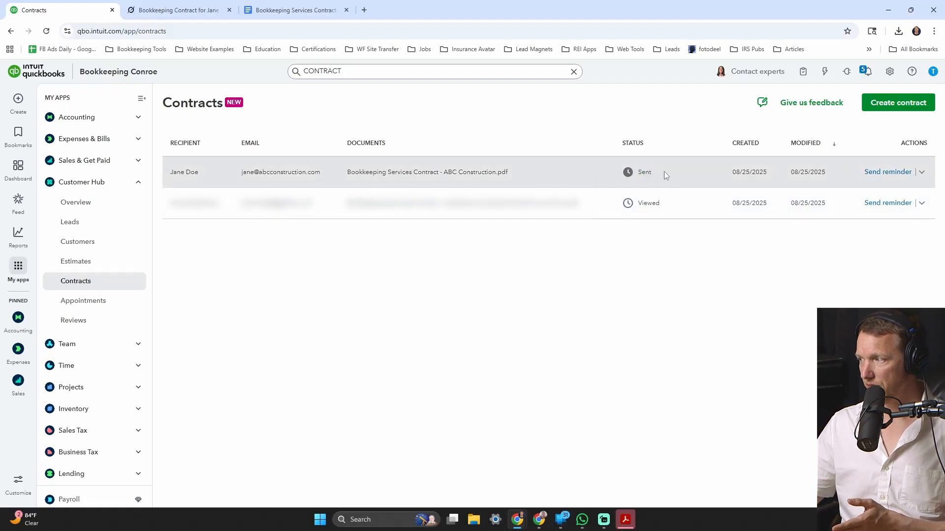
pyautogui.click(922, 172)
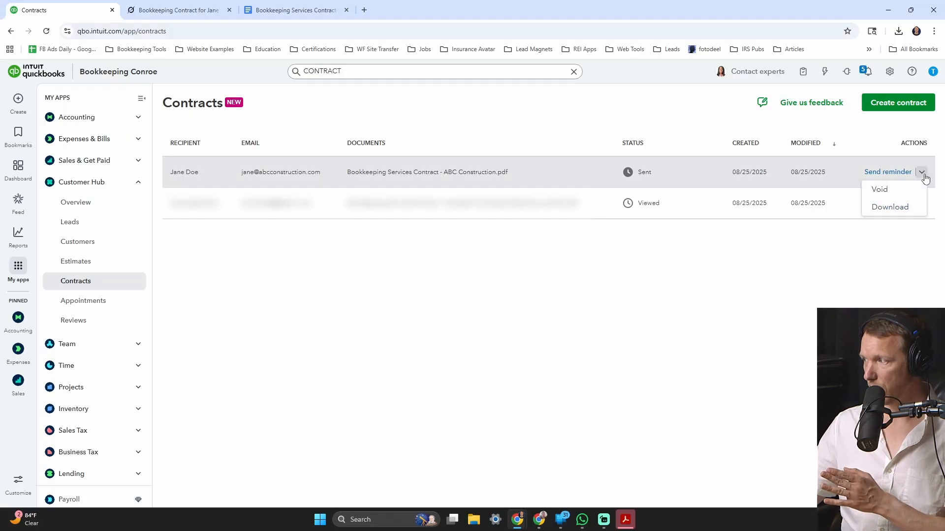
# - Download the ABC Construction contract as document-archive.zip and open its contract PDF
pyautogui.click(890, 208)
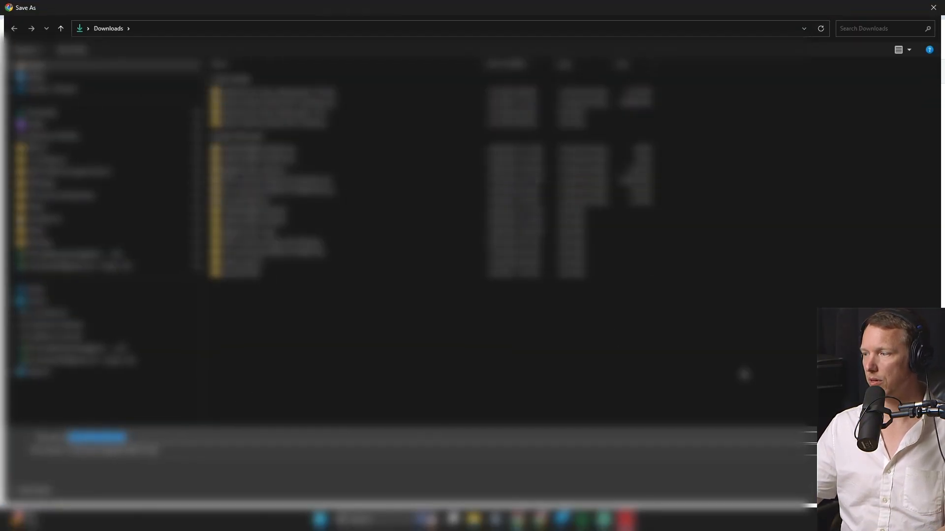
pyautogui.click(860, 490)
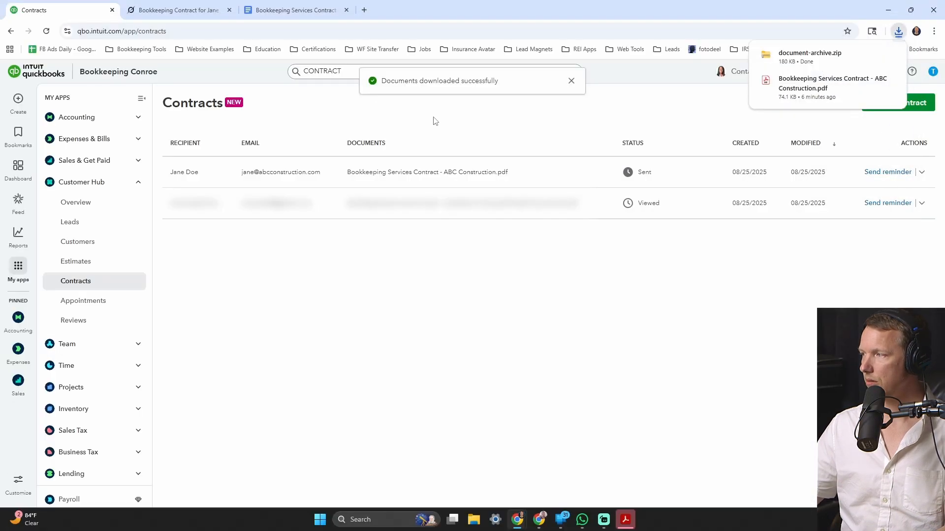
pyautogui.click(812, 55)
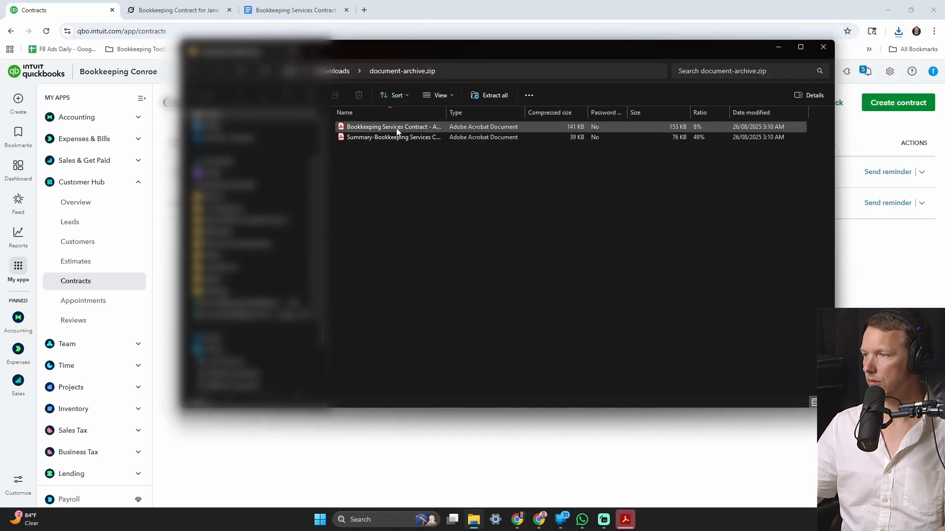
pyautogui.doubleClick(446, 112)
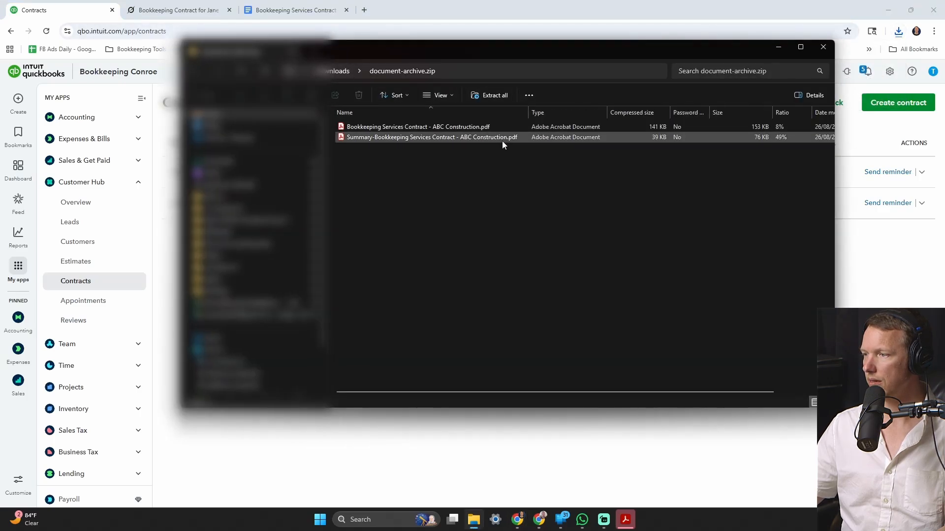
pyautogui.doubleClick(422, 128)
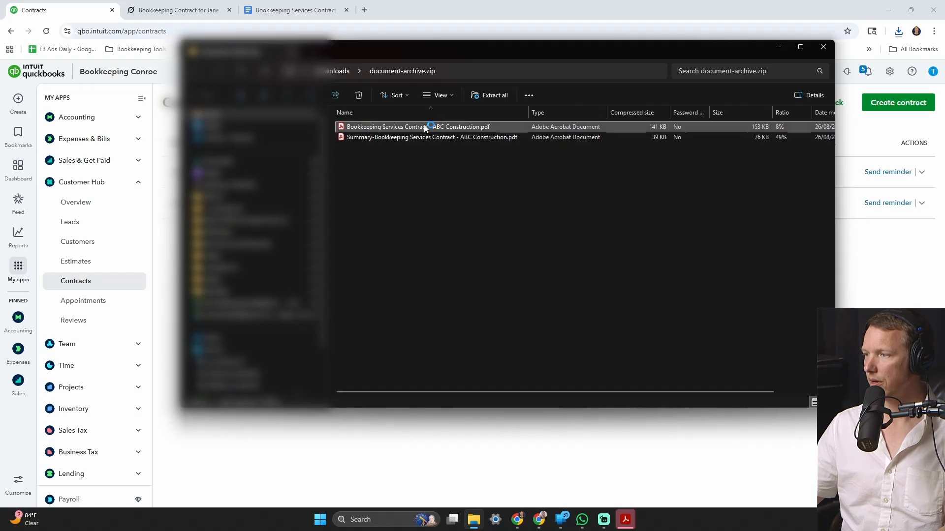
# - Review the signed contract and its Electronic Signature Certificate, then close all Acrobat tabs
pyautogui.scroll(-5, 390, 187)
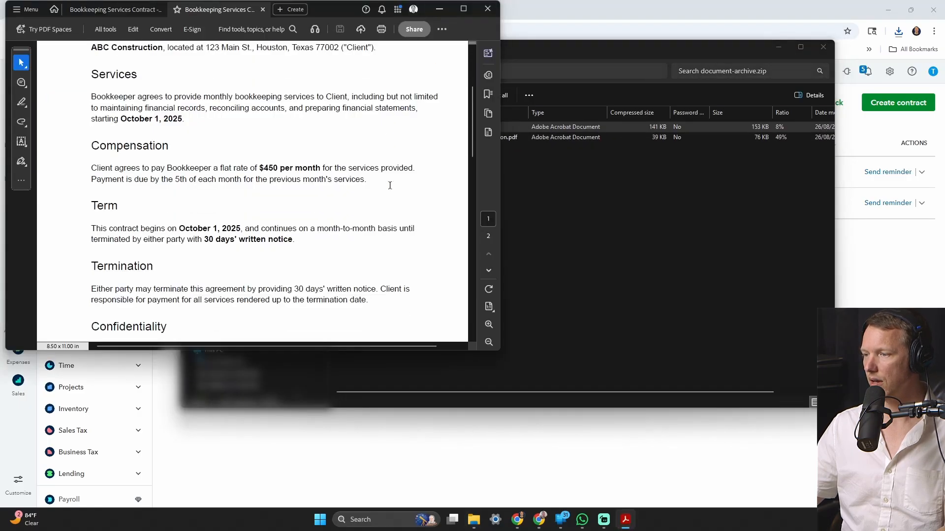
pyautogui.scroll(-8, 390, 189)
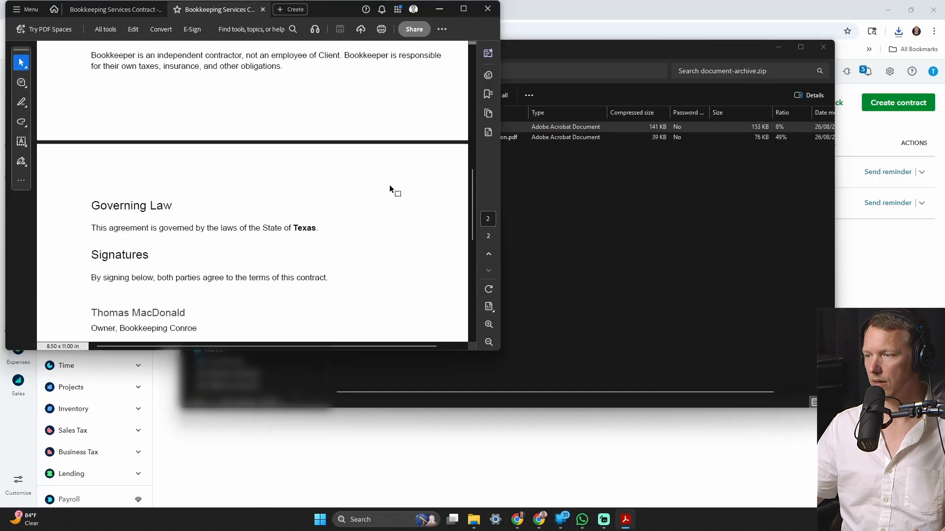
pyautogui.scroll(-4, 390, 188)
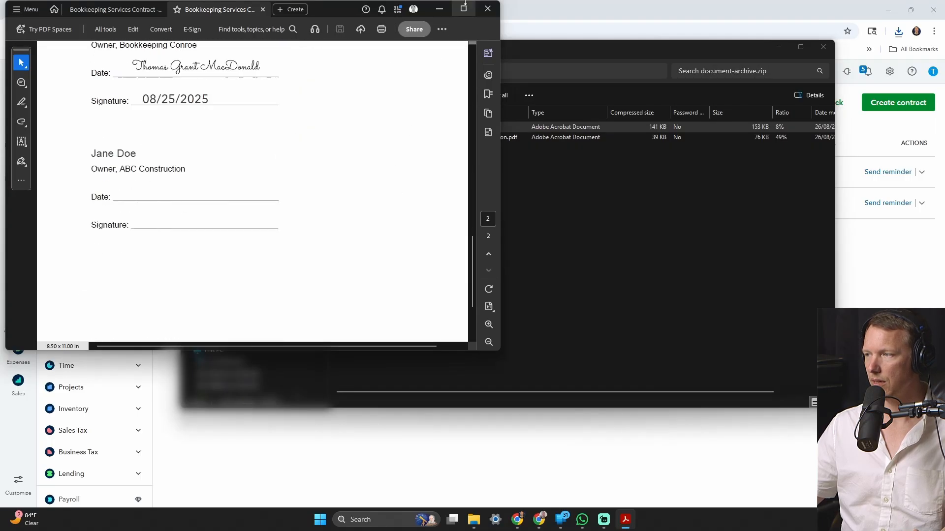
pyautogui.click(485, 13)
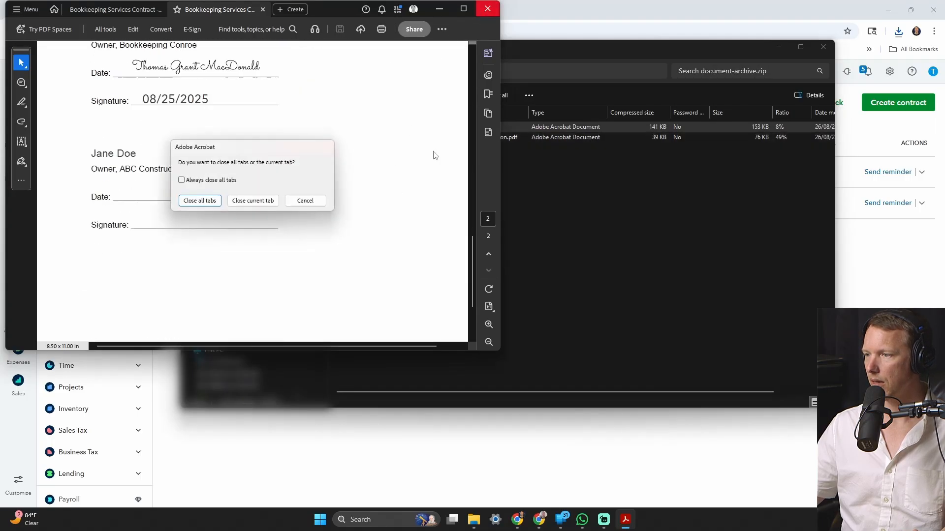
pyautogui.click(253, 201)
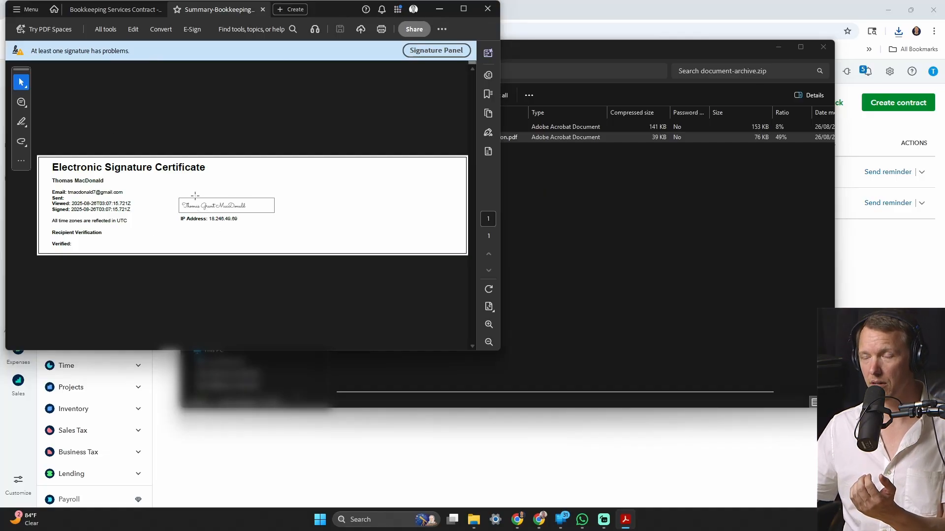
pyautogui.click(487, 9)
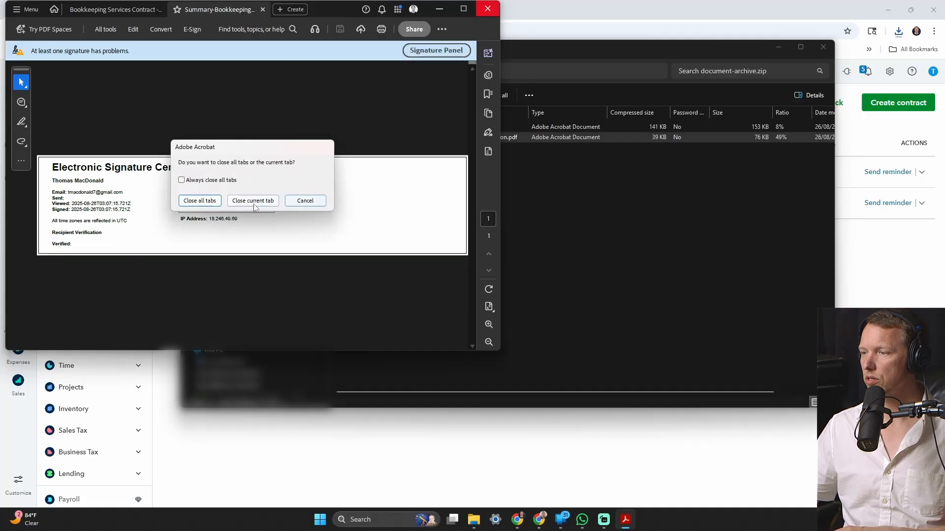
pyautogui.click(212, 203)
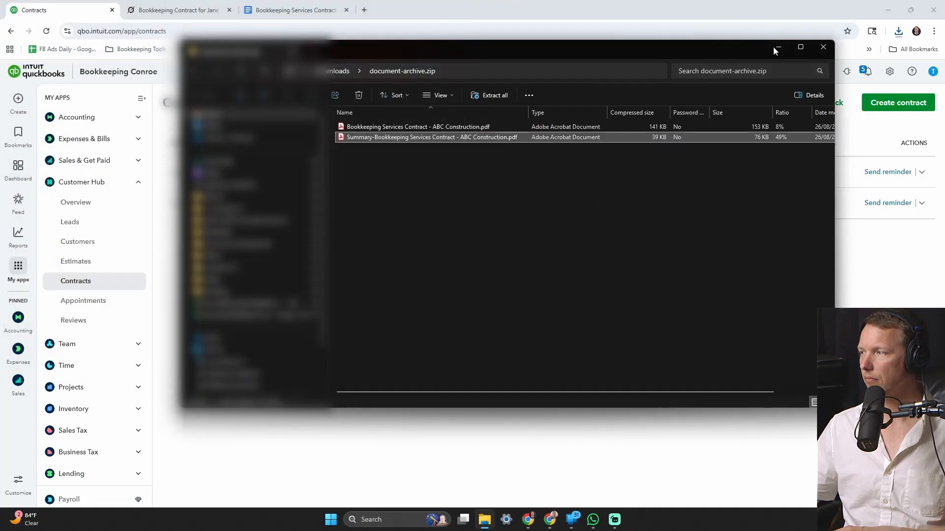
# - Close the document-archive.zip Explorer window to reveal the QuickBooks Contracts list
pyautogui.click(823, 47)
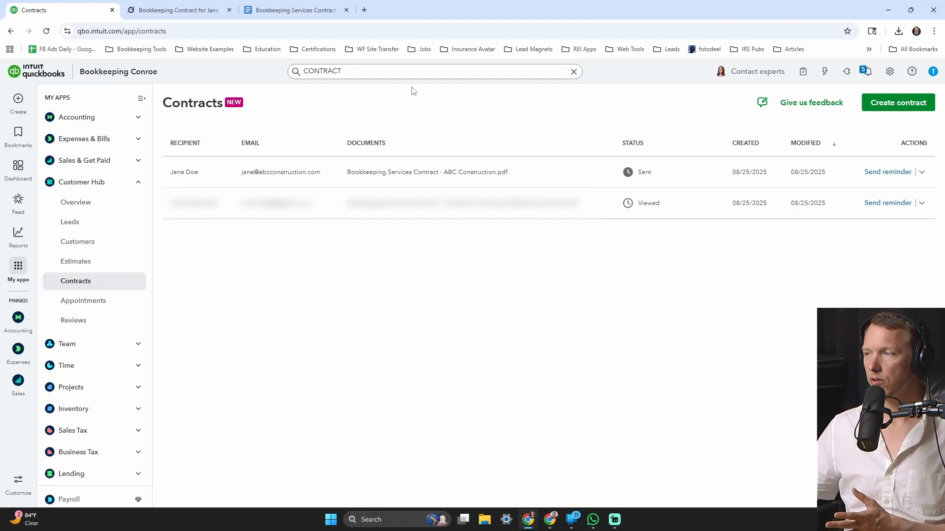
# - Search for the contract signer, open ABC Construction, review its tabs, and start invoice 1013
pyautogui.click(411, 71)
pyautogui.write('jane doe')
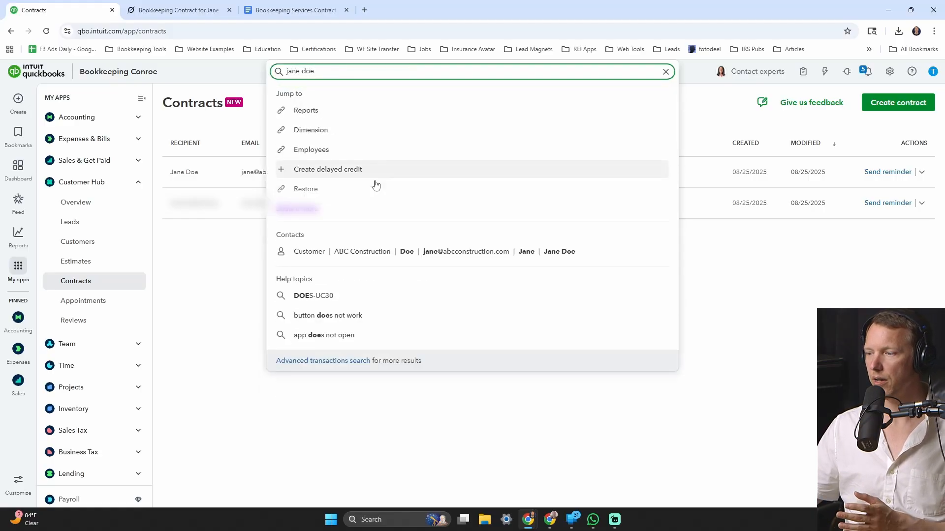
pyautogui.click(419, 257)
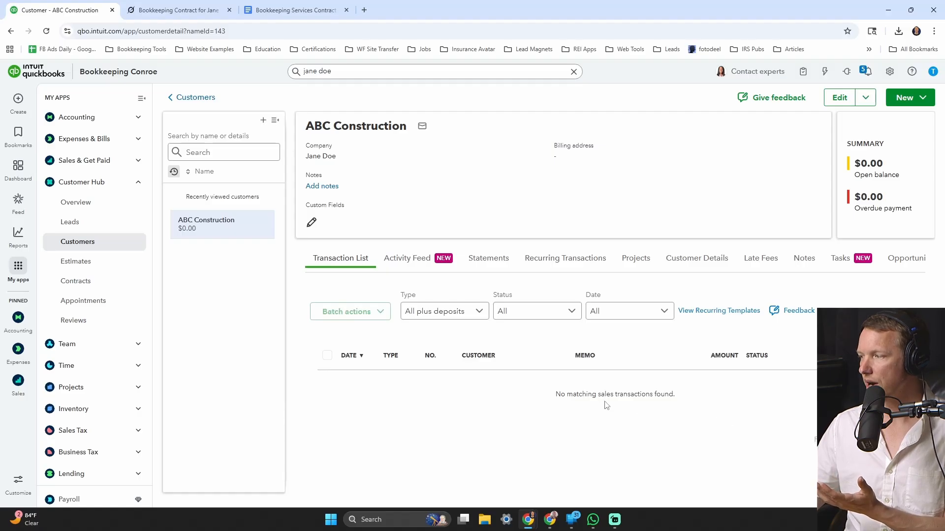
pyautogui.click(411, 263)
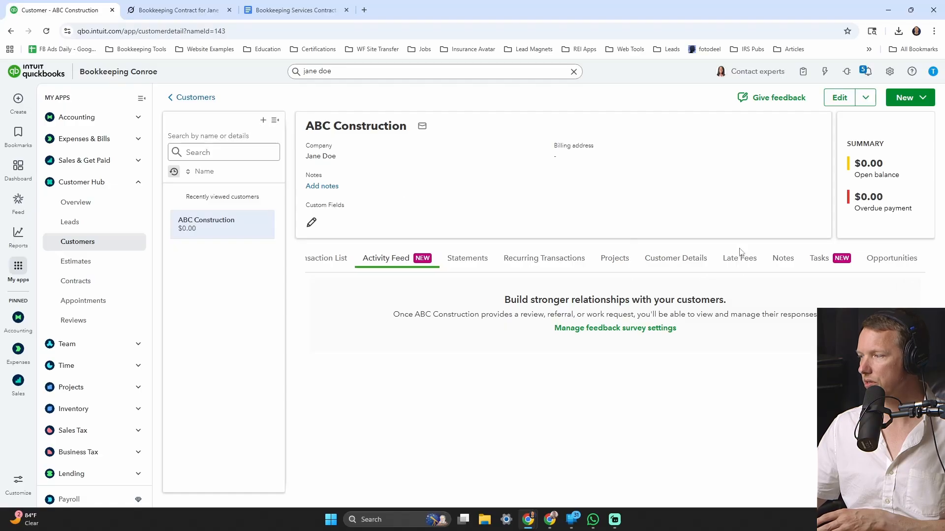
pyautogui.click(905, 262)
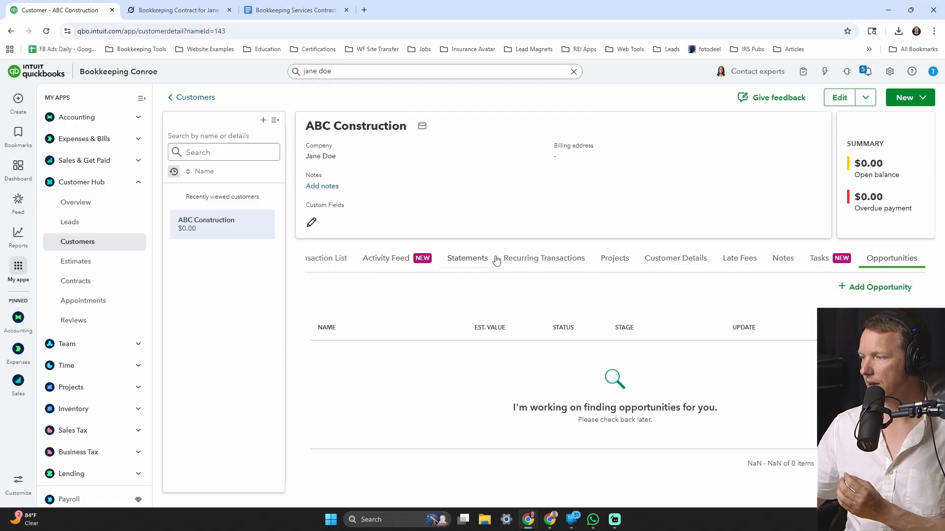
pyautogui.click(480, 264)
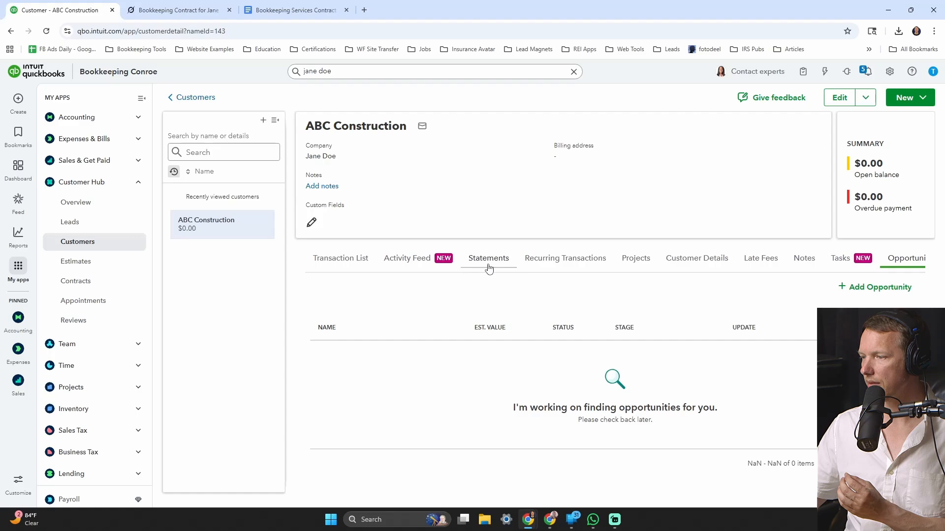
pyautogui.click(350, 260)
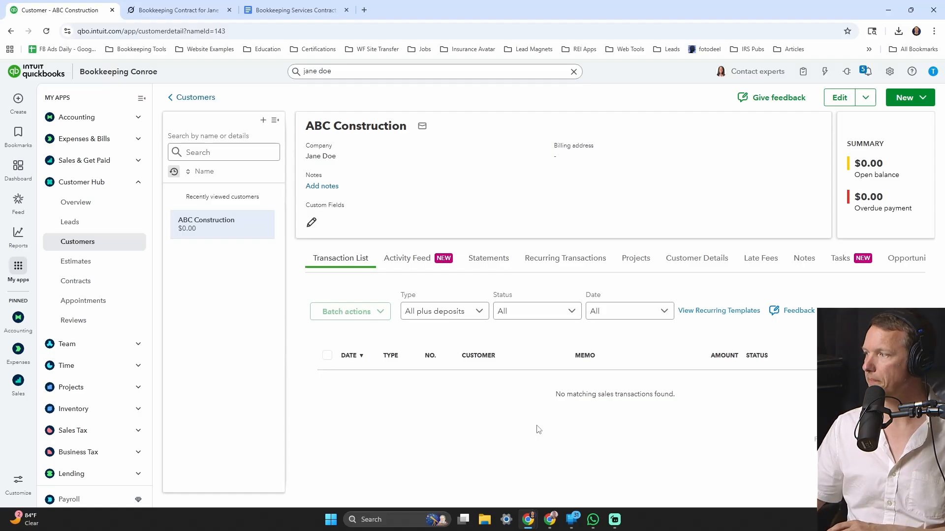
pyautogui.click(903, 100)
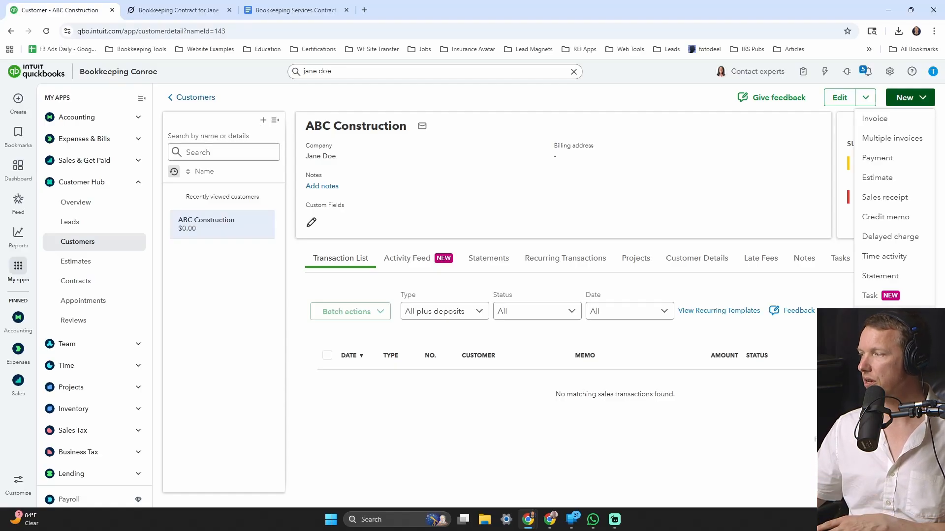
pyautogui.click(874, 119)
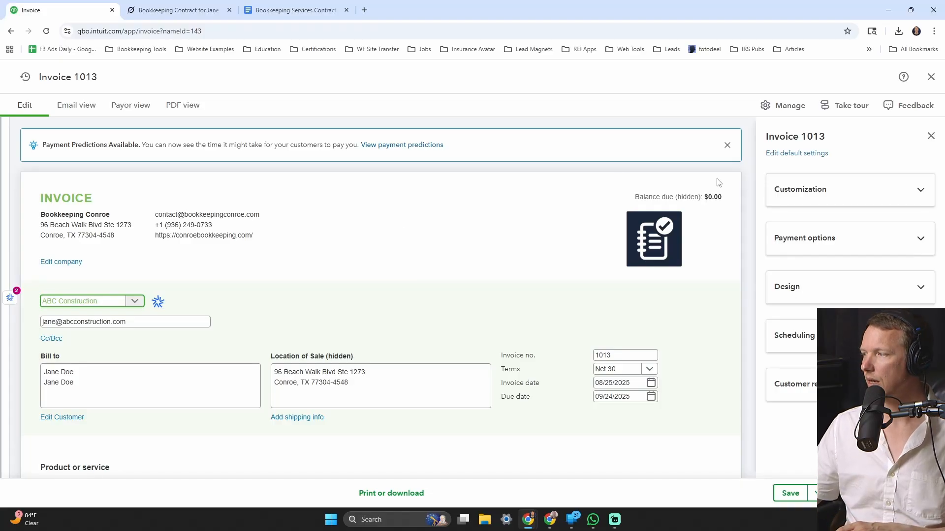
# - Add Bookkeeping Clean Up as the product on invoice line 1
pyautogui.scroll(-3, 248, 262)
pyautogui.scroll(3, 248, 261)
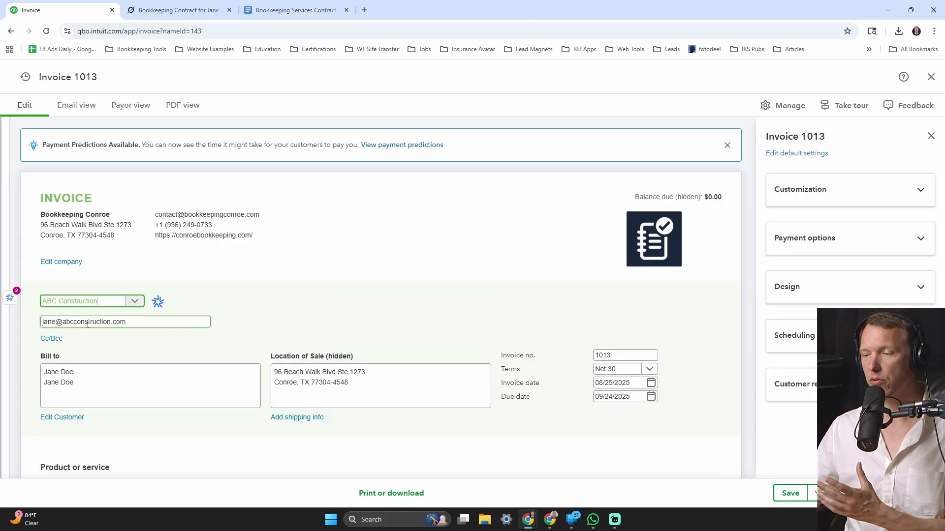
pyautogui.scroll(-2, 108, 295)
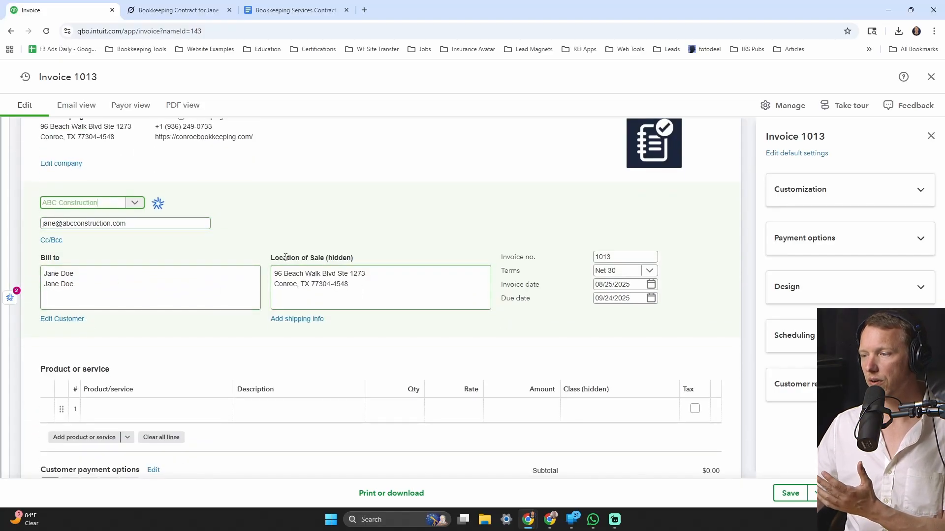
pyautogui.scroll(-1, 353, 298)
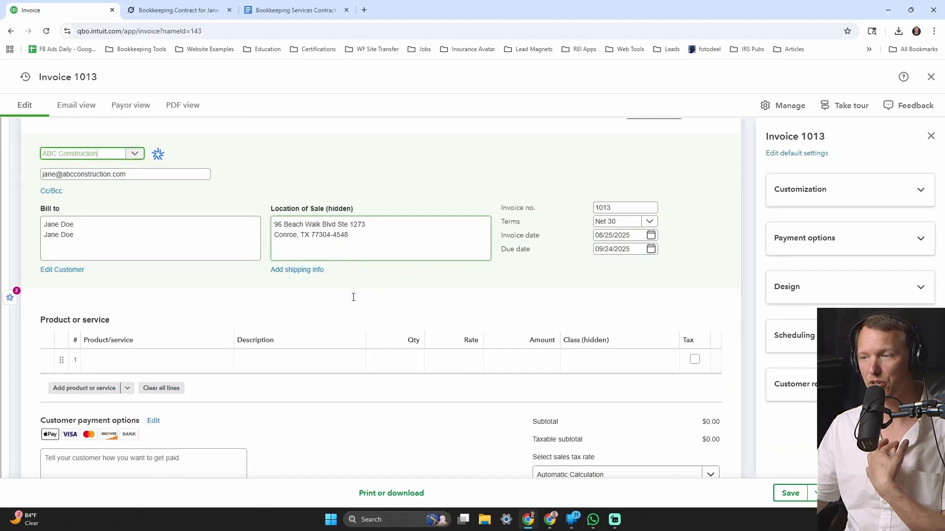
pyautogui.scroll(-1, 360, 241)
pyautogui.scroll(-2, 360, 241)
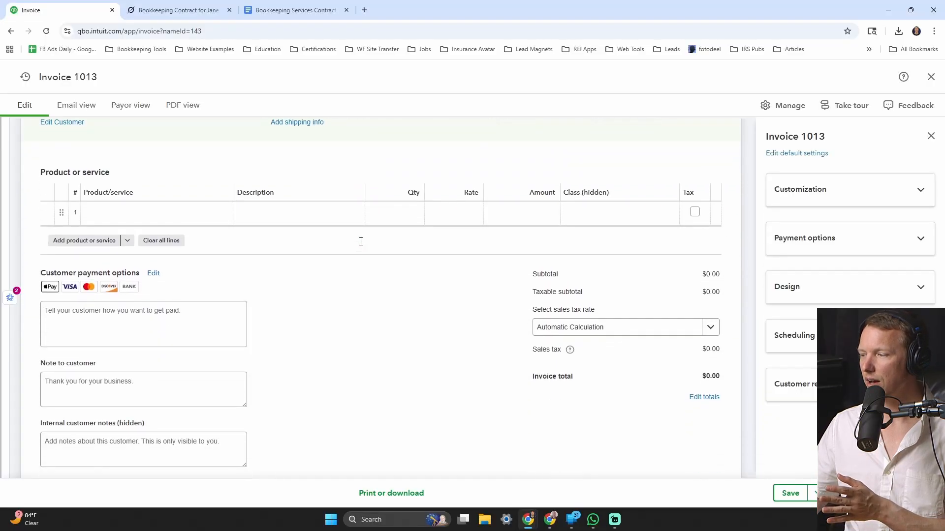
pyautogui.scroll(1, 404, 257)
pyautogui.click(139, 266)
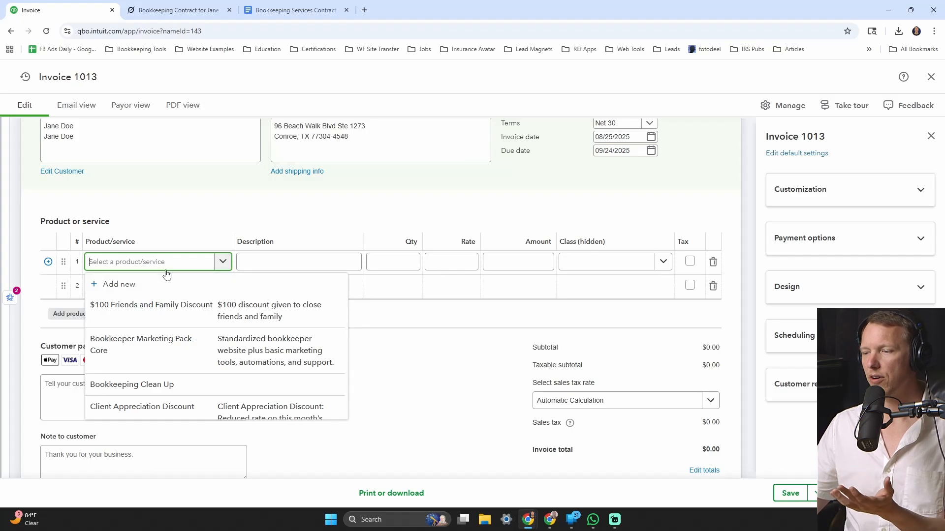
pyautogui.click(139, 385)
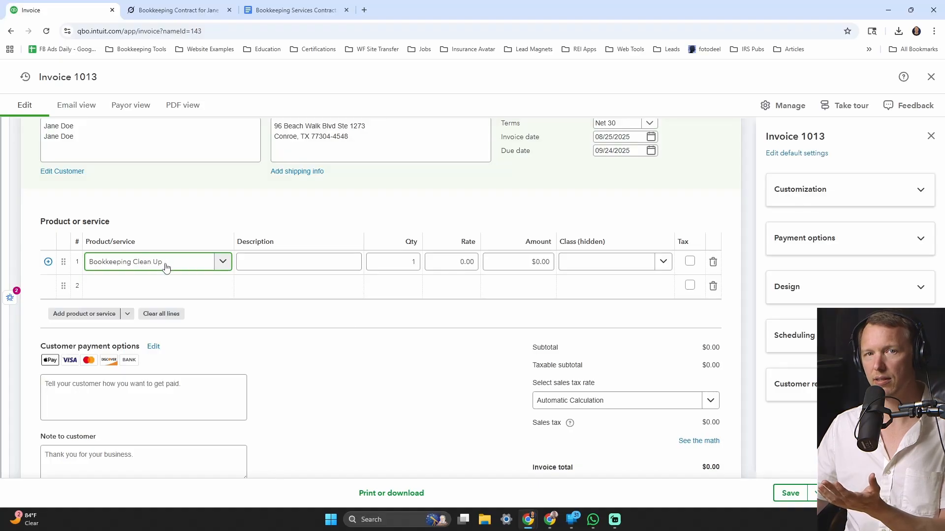
# - Set line 1's rate to 450 and its class to Bookkeeping Conroe
pyautogui.click(266, 265)
pyautogui.click(460, 262)
pyautogui.write('452')
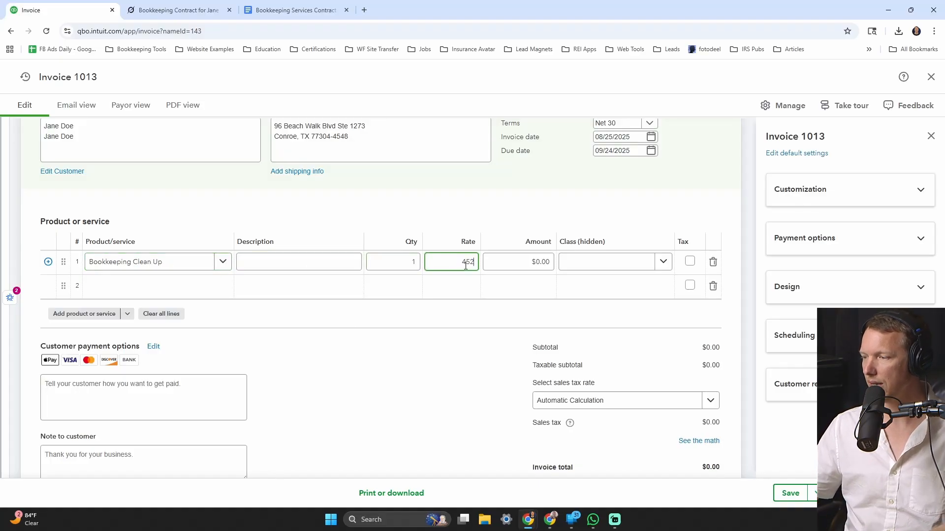
pyautogui.press('BackSpace')
pyautogui.write('0')
pyautogui.press('Tab')
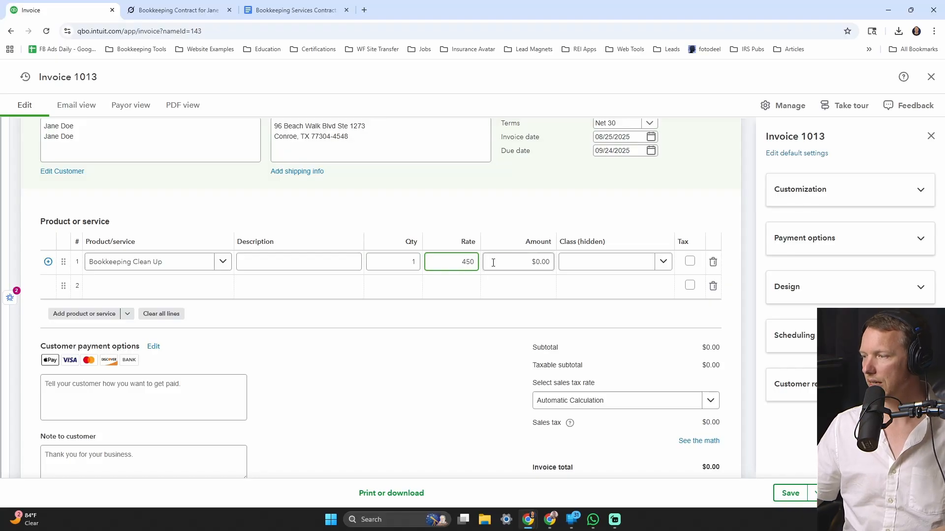
pyautogui.click(613, 270)
pyautogui.click(601, 304)
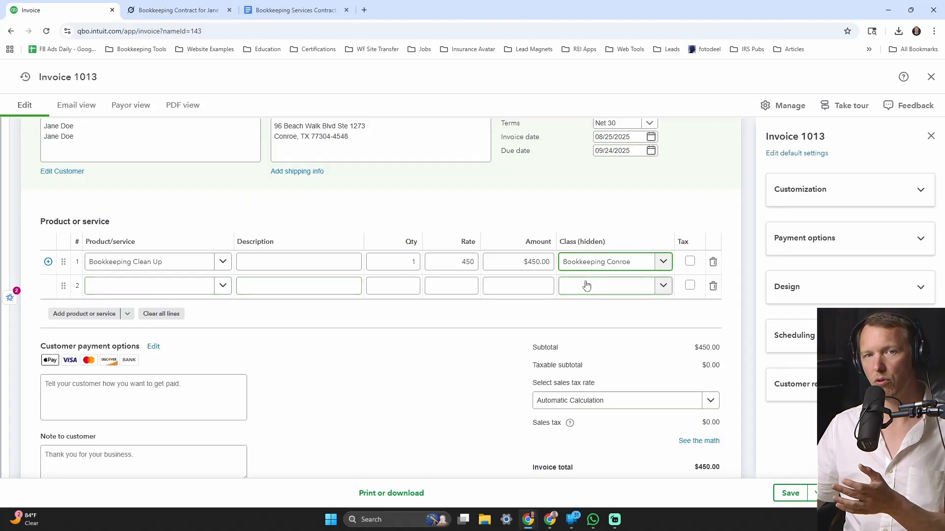
# - Turn off card and PayPal payments, leaving bank transfer as the invoice's only payment option
pyautogui.scroll(-3, 590, 275)
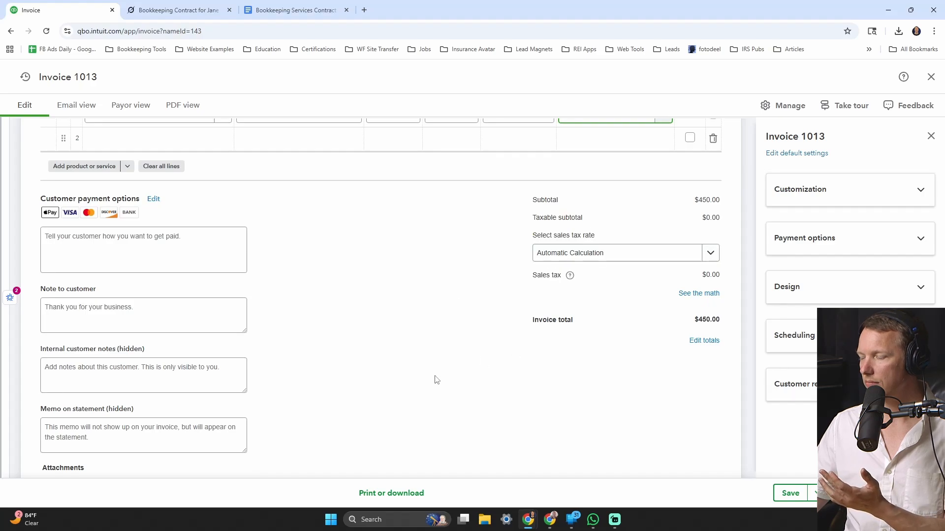
pyautogui.click(838, 246)
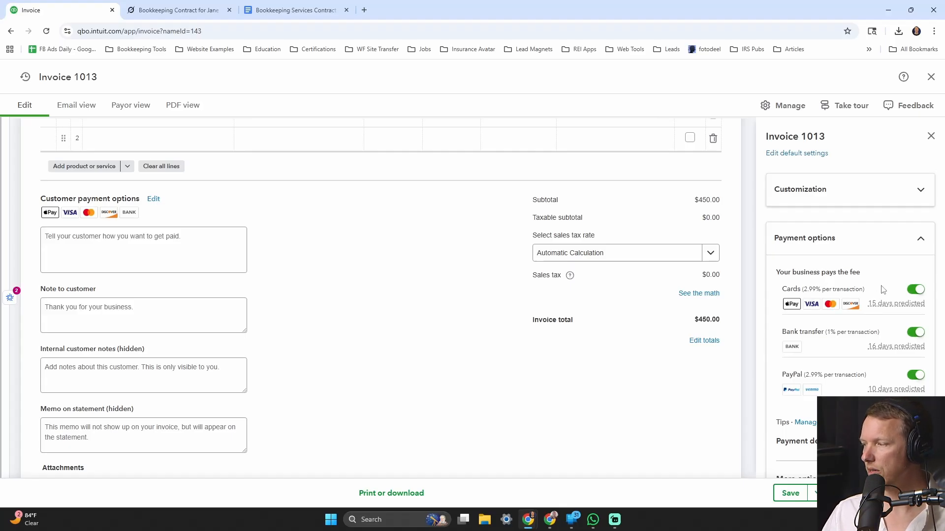
pyautogui.click(916, 290)
pyautogui.click(916, 376)
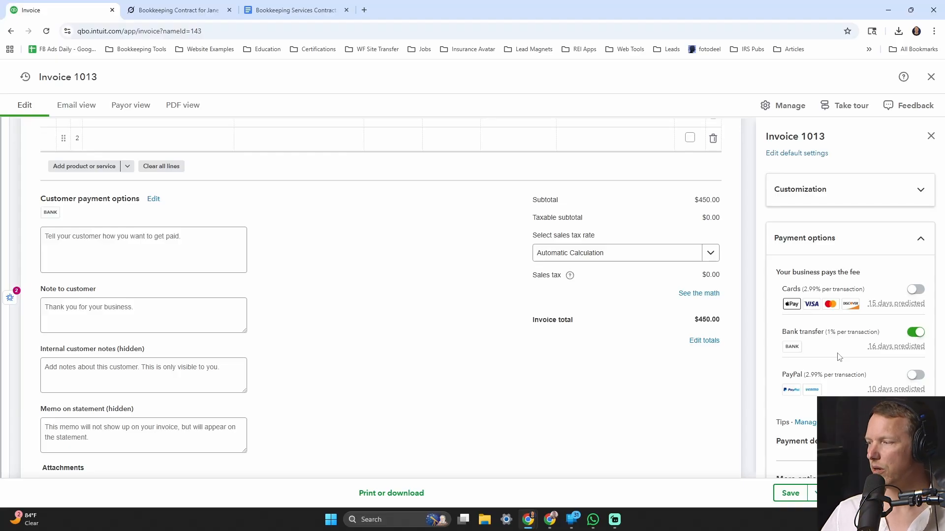
pyautogui.moveTo(828, 331); pyautogui.dragTo(882, 332)
pyautogui.click(882, 332)
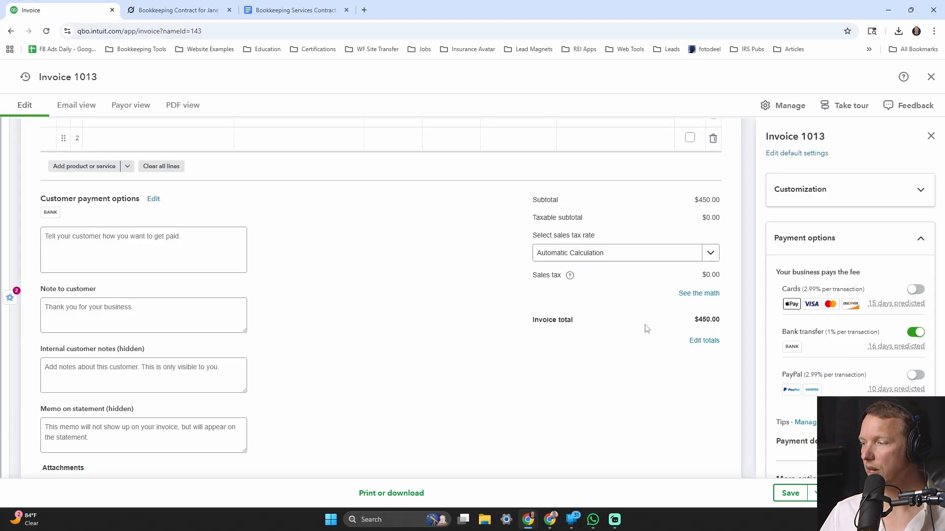
pyautogui.moveTo(690, 324); pyautogui.dragTo(723, 321)
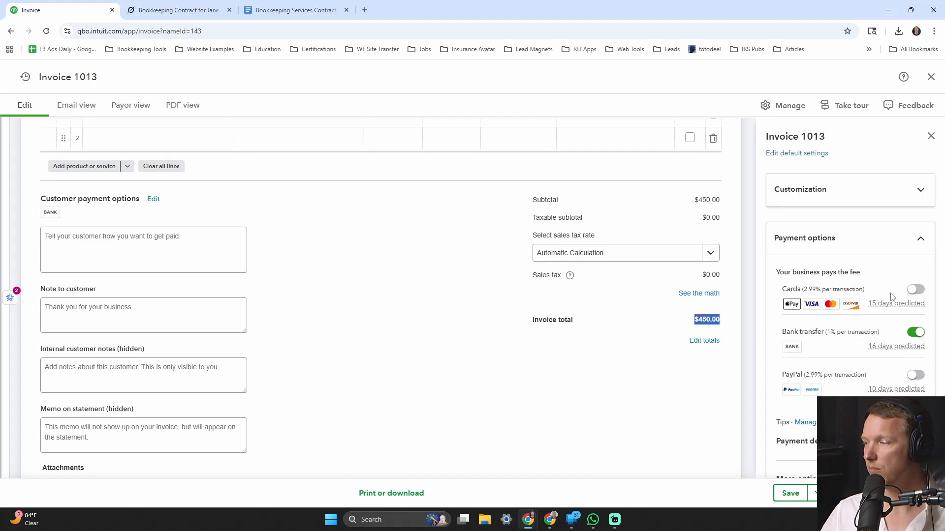
pyautogui.click(915, 289)
pyautogui.click(915, 289)
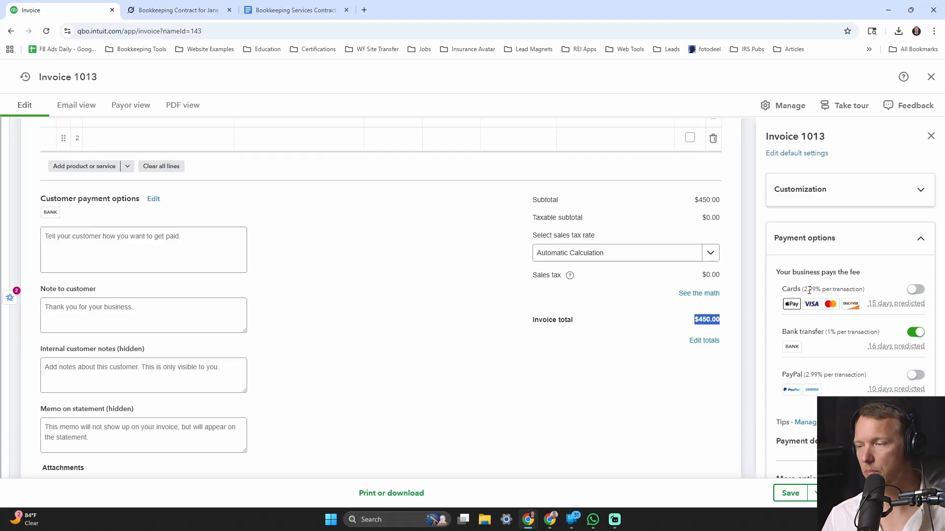
pyautogui.click(715, 319)
pyautogui.doubleClick(715, 320)
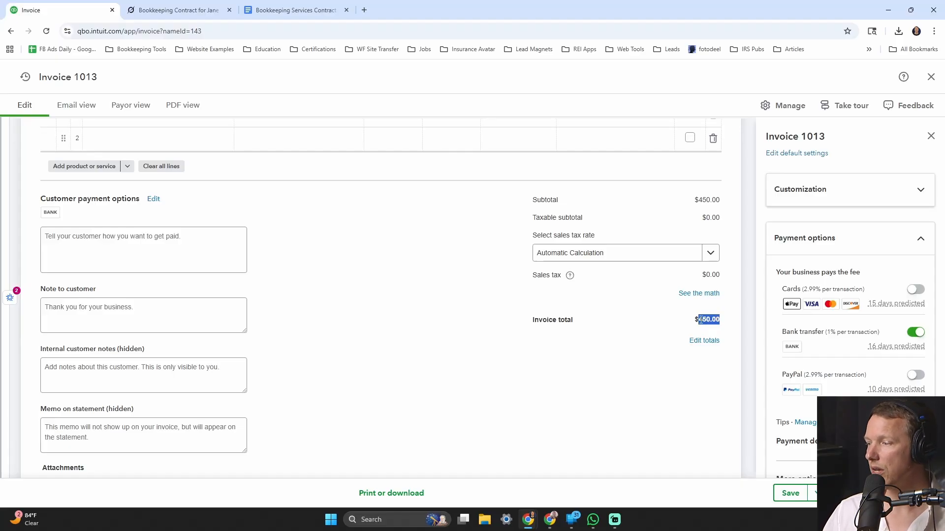
pyautogui.scroll(2, 700, 319)
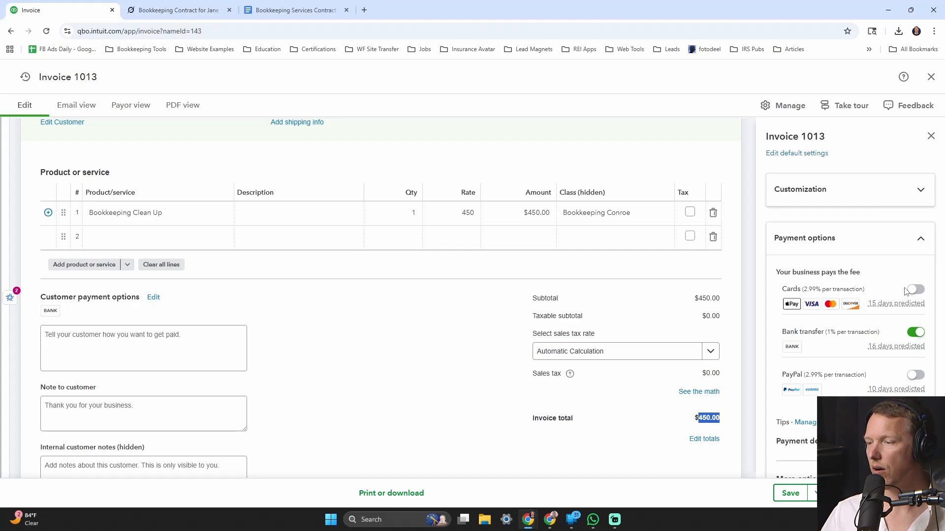
pyautogui.click(176, 240)
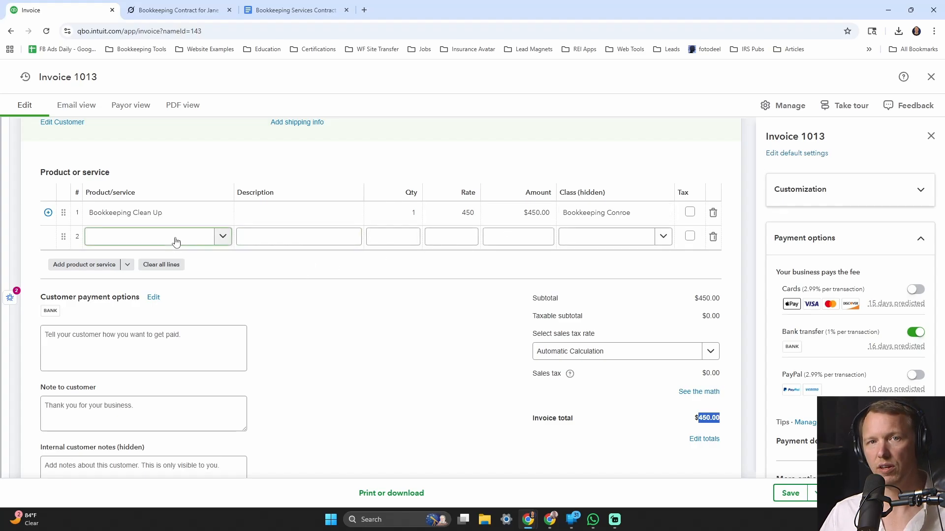
pyautogui.click(563, 211)
pyautogui.click(534, 217)
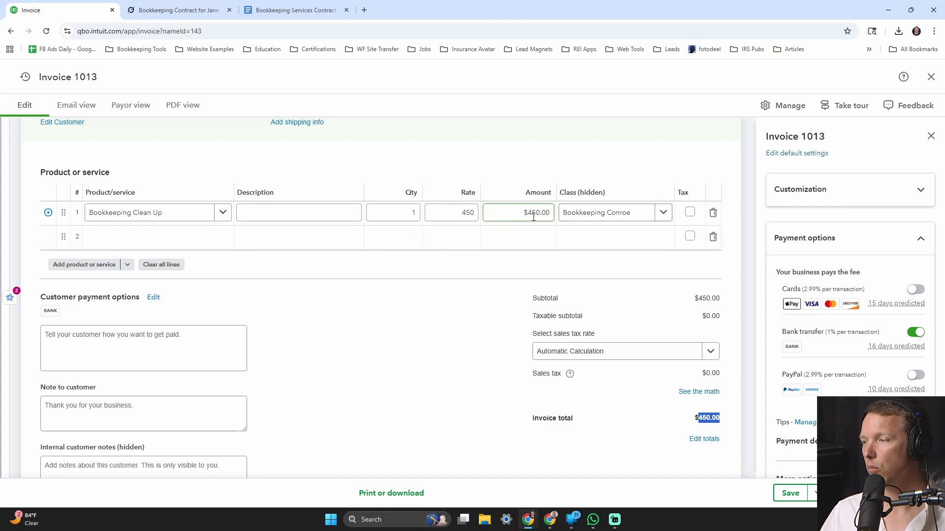
pyautogui.moveTo(525, 212); pyautogui.dragTo(552, 211)
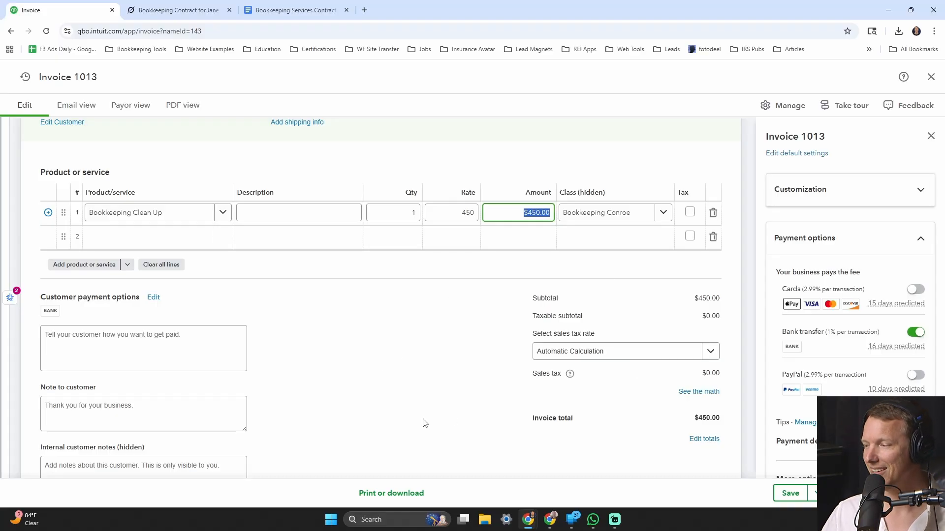
pyautogui.scroll(-2, 835, 396)
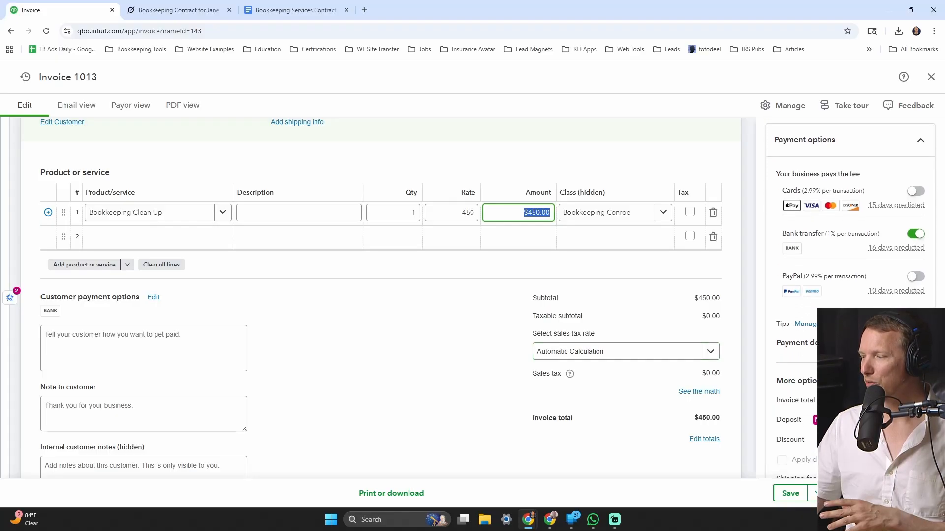
# - Save invoice 1013 and review the send form's text-message options for the customer
pyautogui.click(790, 493)
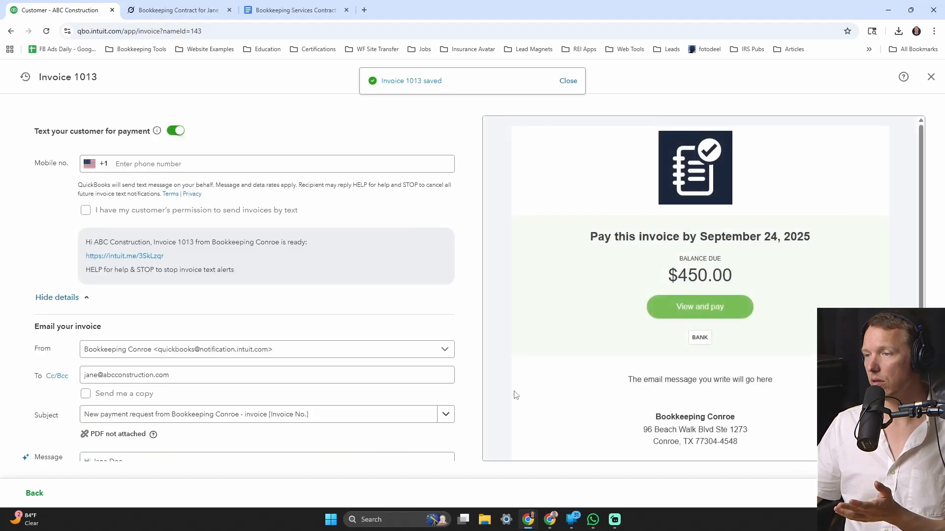
pyautogui.click(134, 163)
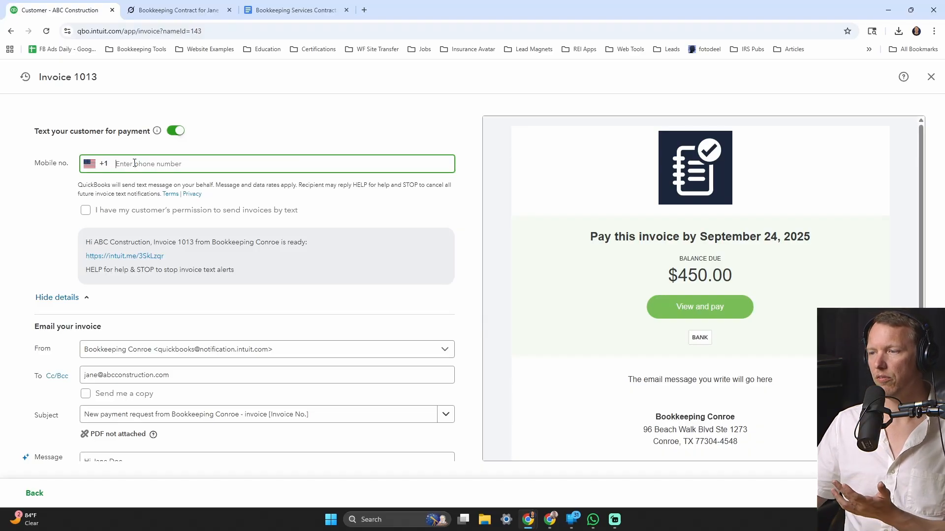
pyautogui.click(87, 222)
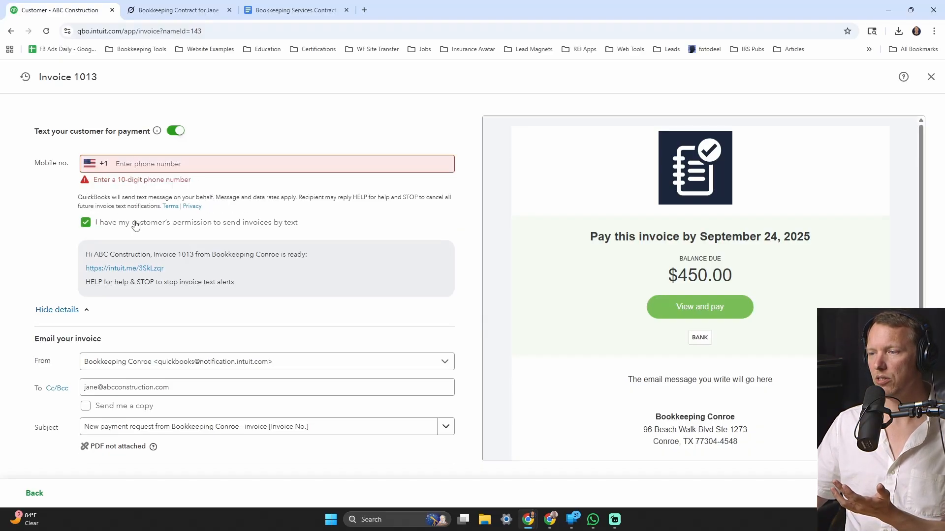
pyautogui.click(136, 165)
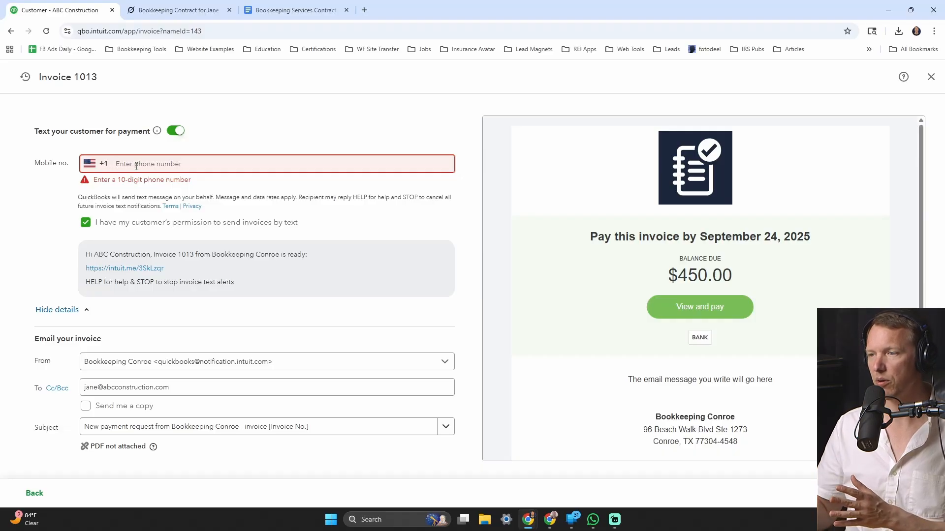
pyautogui.scroll(-3, 161, 206)
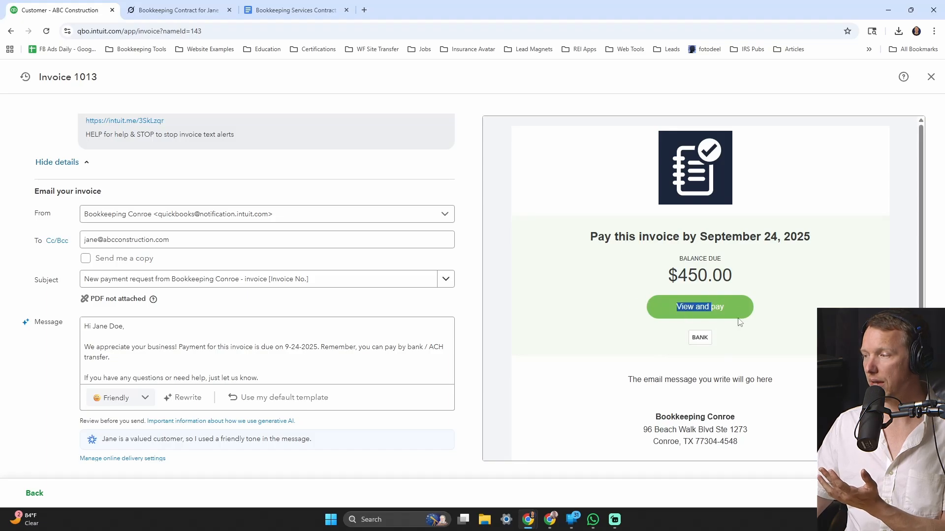
pyautogui.scroll(-1, 206, 299)
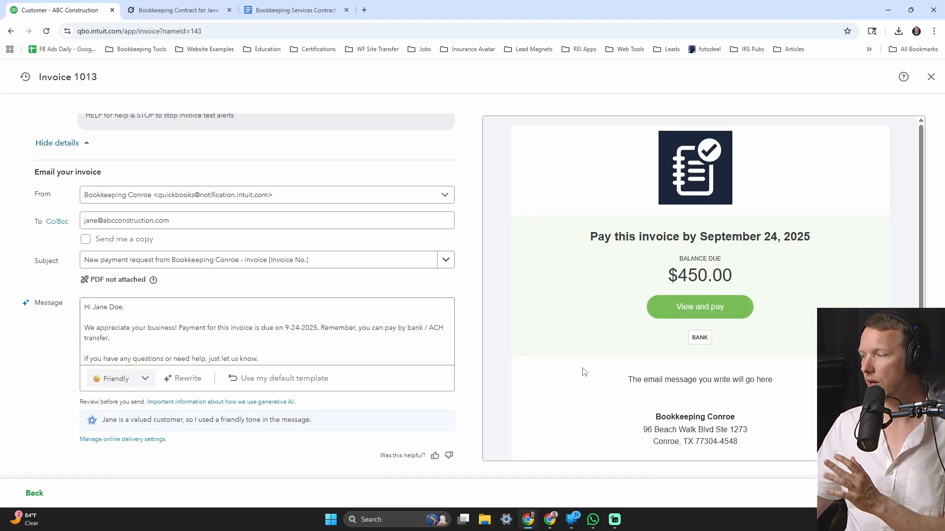
# - Switch off texting the customer for payment and email the invoice to ABC Construction
pyautogui.click(893, 493)
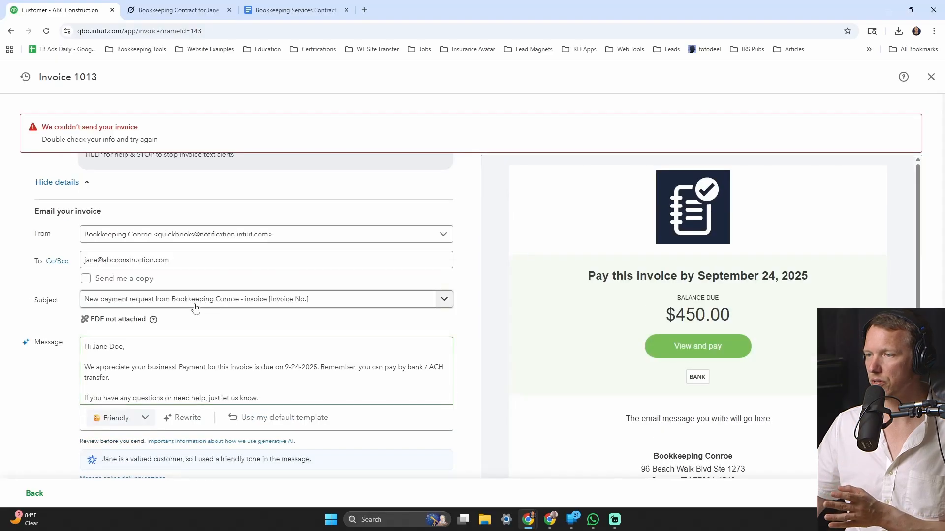
pyautogui.scroll(4, 194, 300)
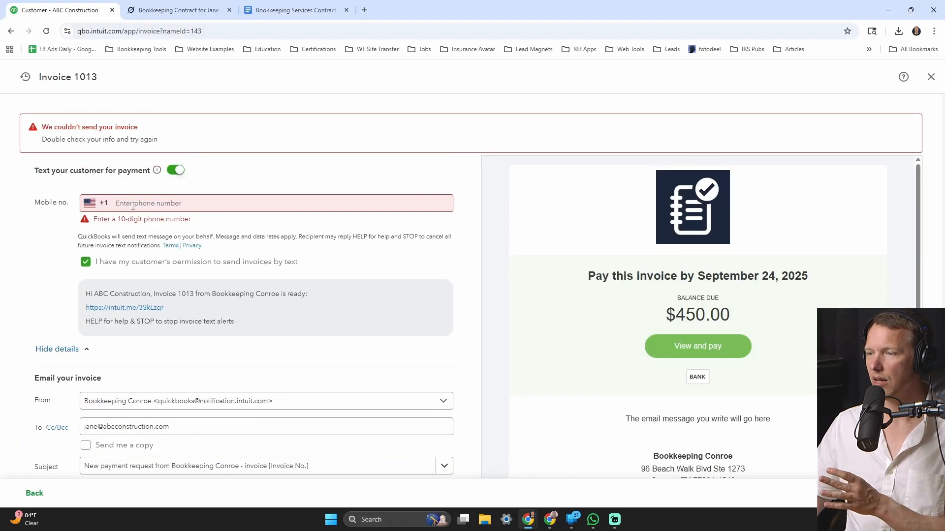
pyautogui.moveTo(100, 204); pyautogui.dragTo(222, 203)
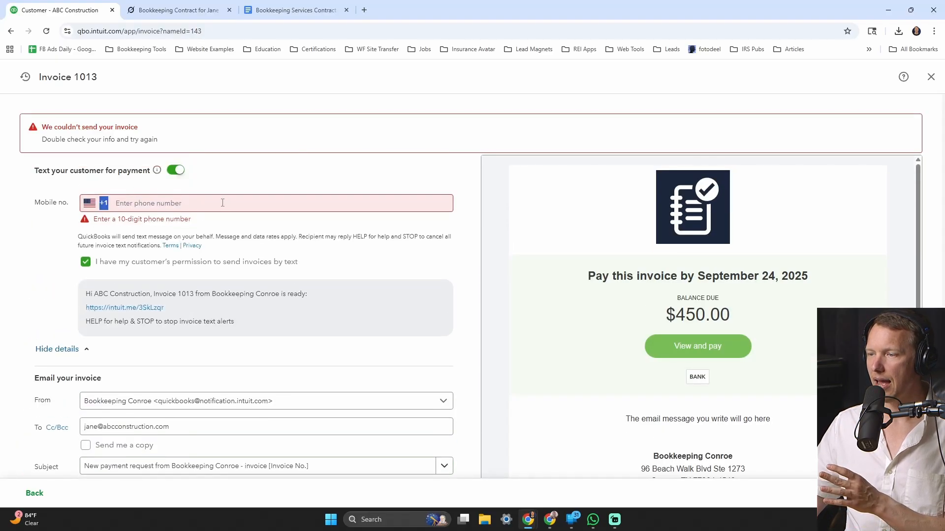
pyautogui.click(176, 171)
pyautogui.click(176, 171)
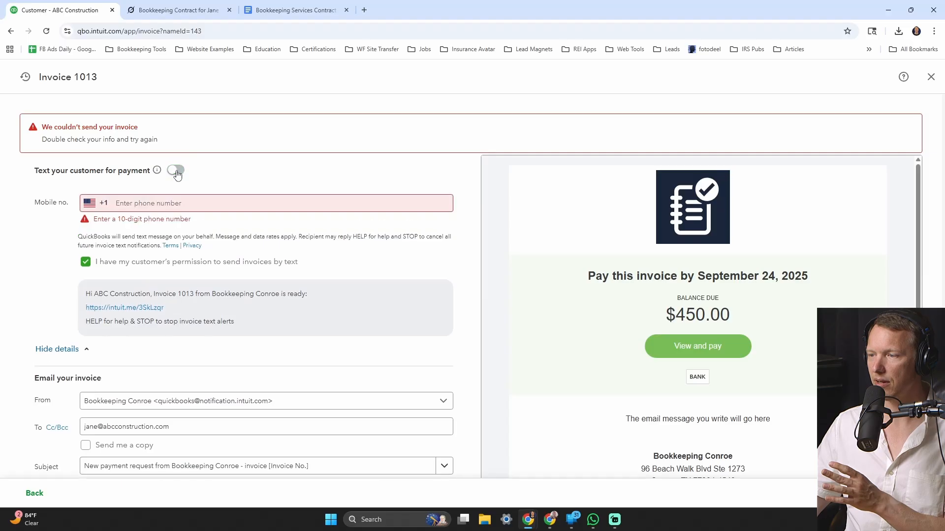
pyautogui.click(176, 171)
pyautogui.click(175, 171)
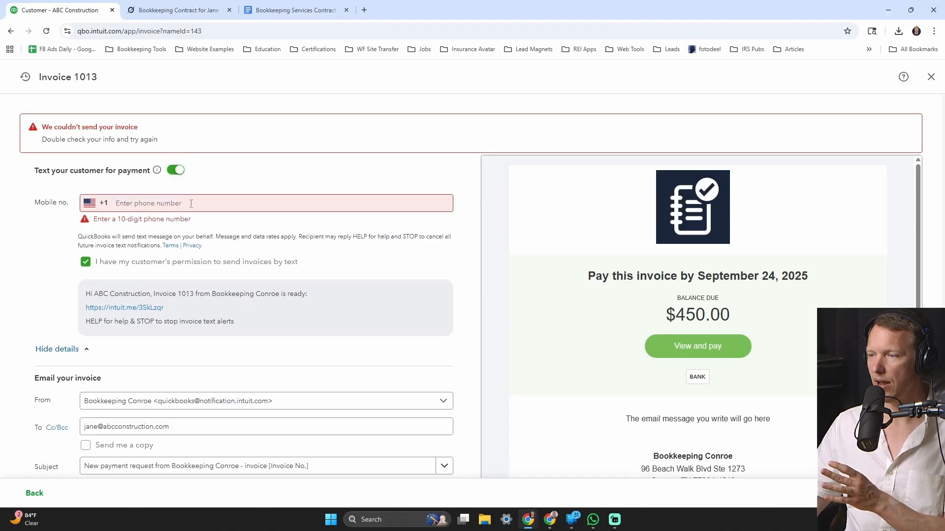
pyautogui.click(176, 170)
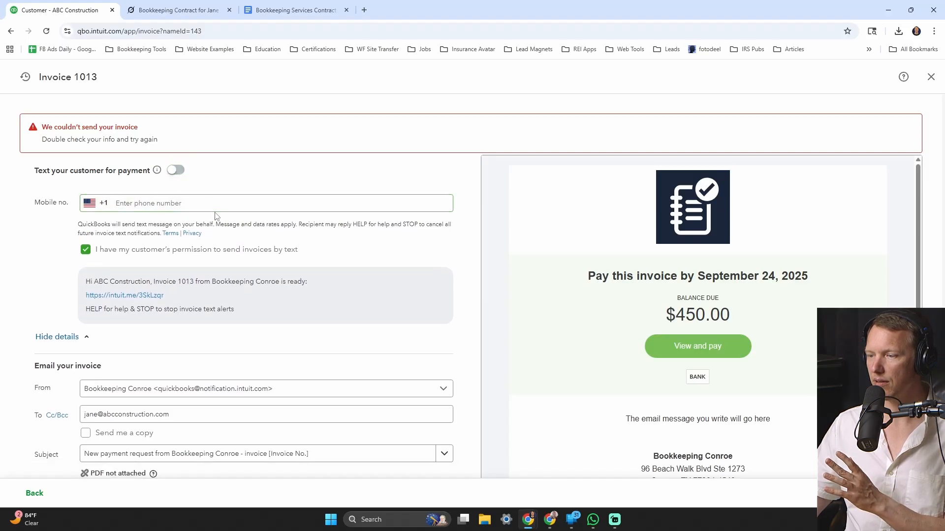
pyautogui.scroll(-3, 215, 217)
pyautogui.scroll(-2, 207, 364)
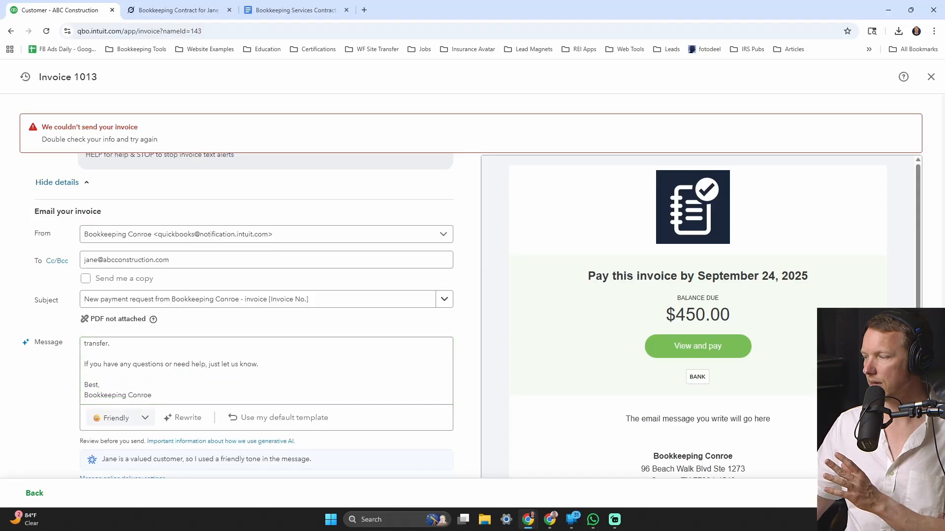
pyautogui.click(892, 493)
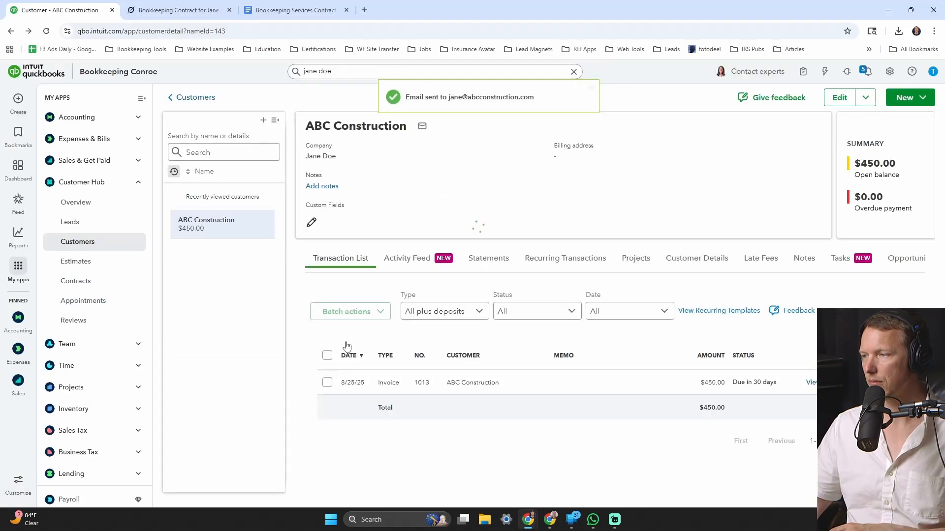